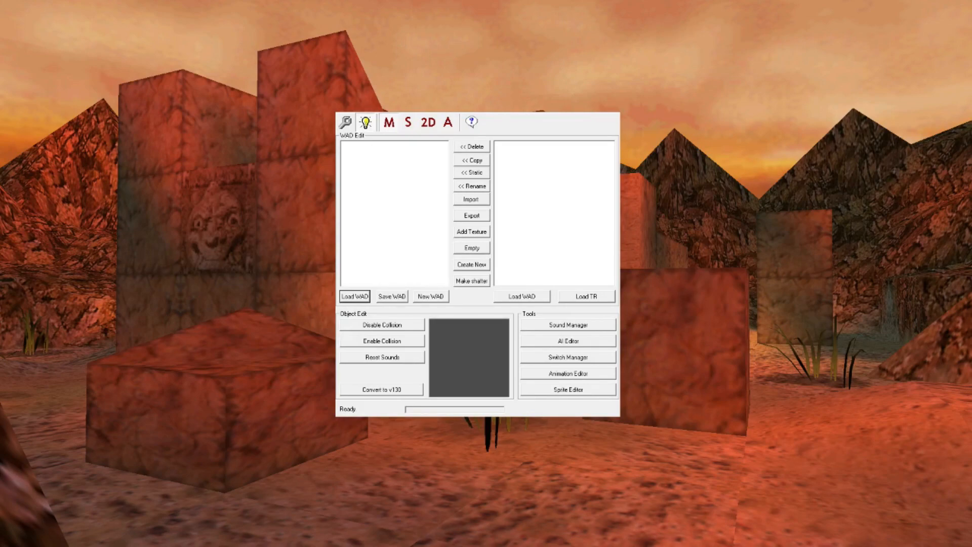
# Load karnak.WAS from the wads folder as the destination WAD.
pyautogui.click(354, 297)
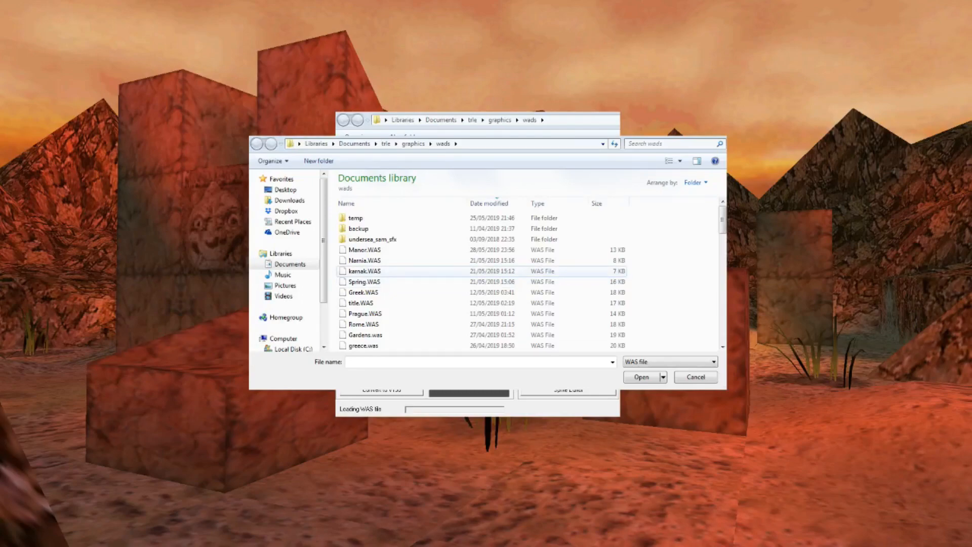
pyautogui.click(404, 272)
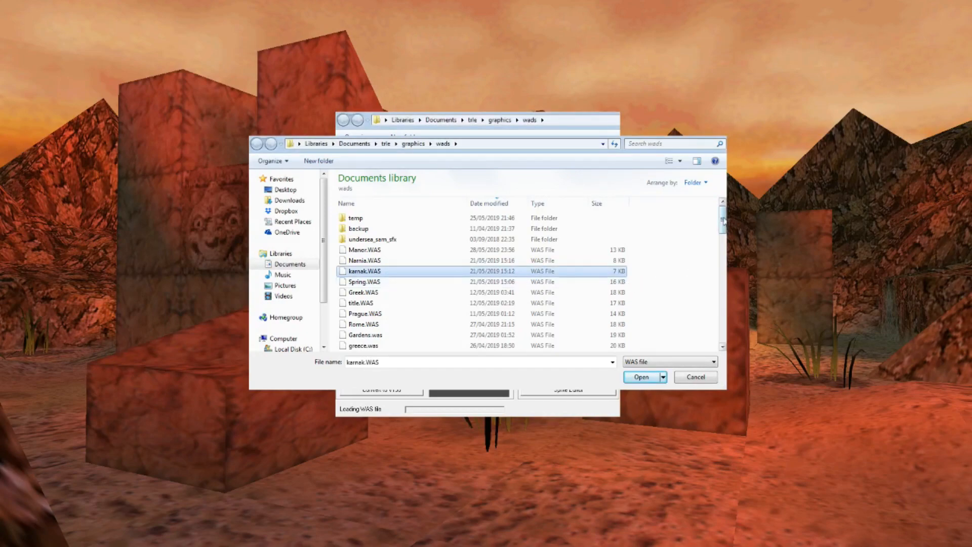
pyautogui.moveTo(723, 220)
pyautogui.mouseDown()
pyautogui.moveTo(721, 335)
pyautogui.moveTo(722, 218)
pyautogui.mouseUp()
pyautogui.click(643, 377)
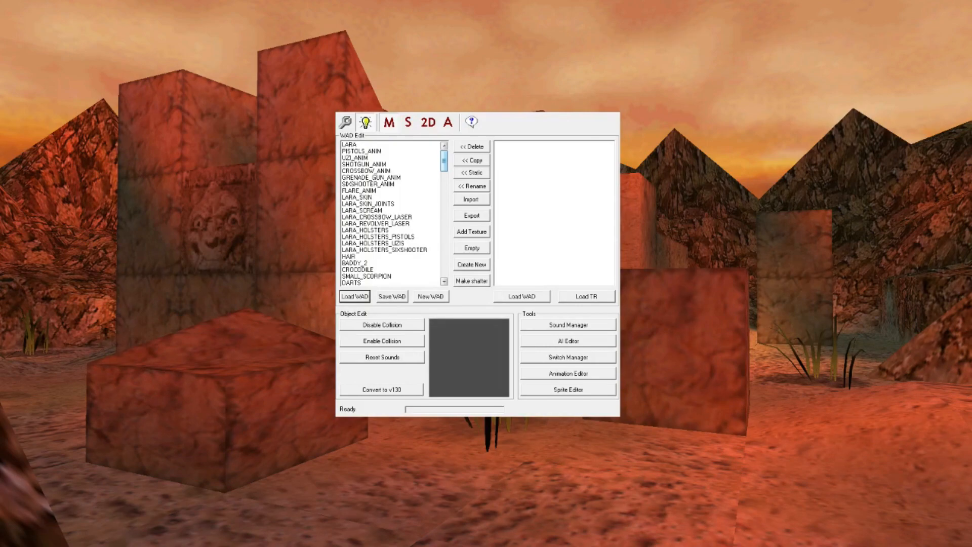
# Examine the karnak WAD's movable objects by previewing several ANIMATING slots, HORIZON, PUZZLE_DONE2 and PUZZLE_ITEM5.
pyautogui.moveTo(441, 170); pyautogui.dragTo(441, 273)
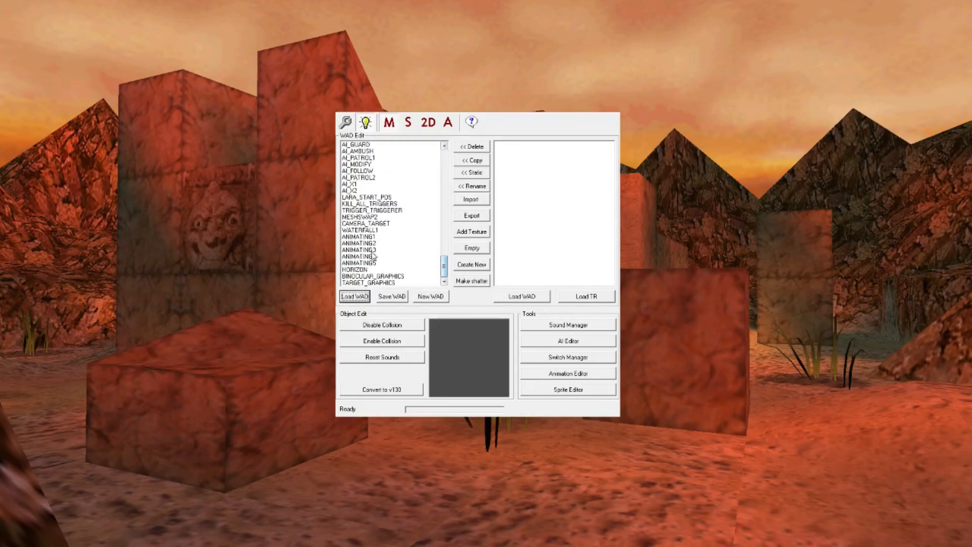
pyautogui.click(369, 237)
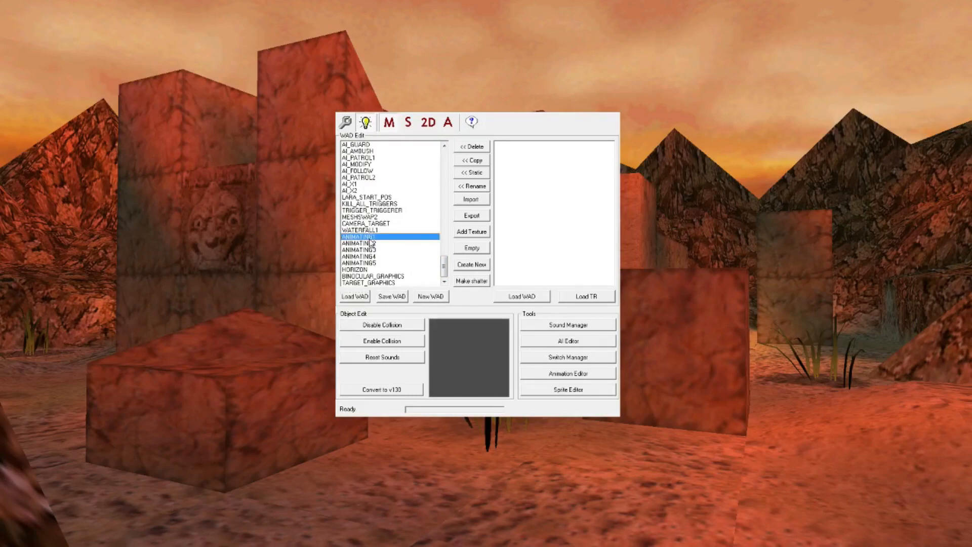
pyautogui.click(370, 250)
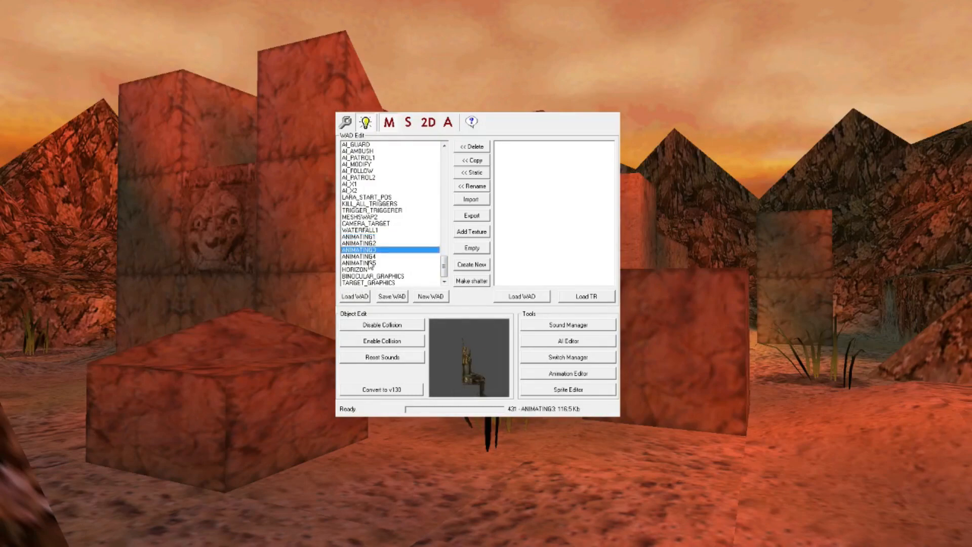
pyautogui.click(374, 263)
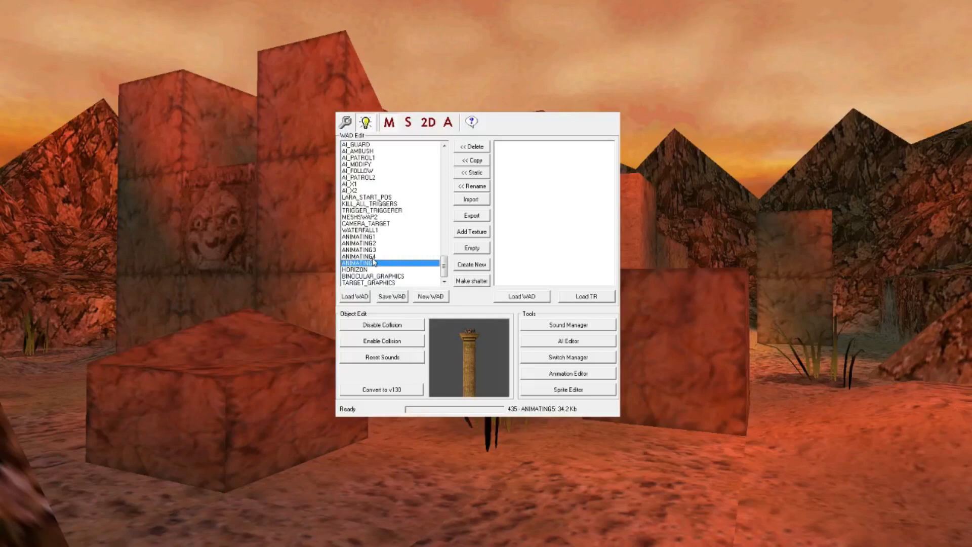
pyautogui.click(495, 346)
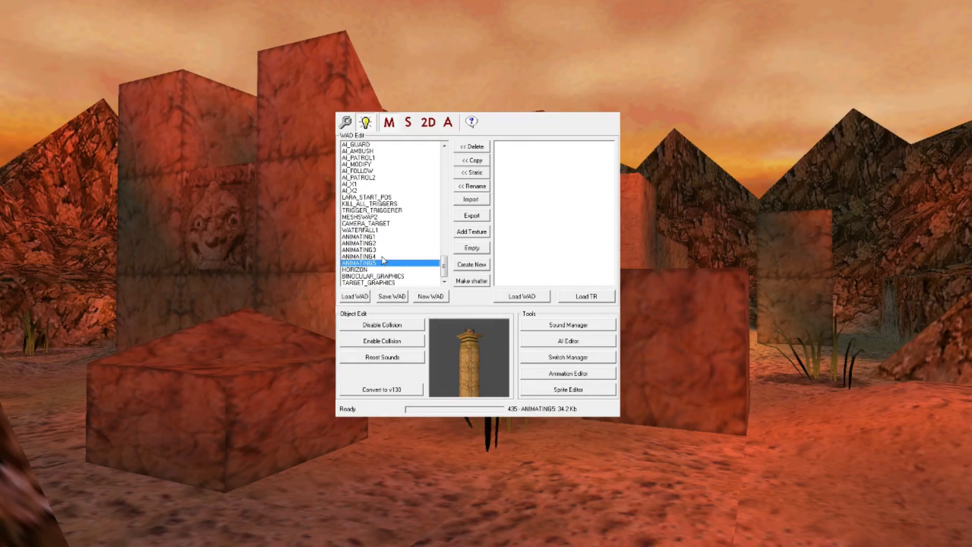
pyautogui.click(357, 271)
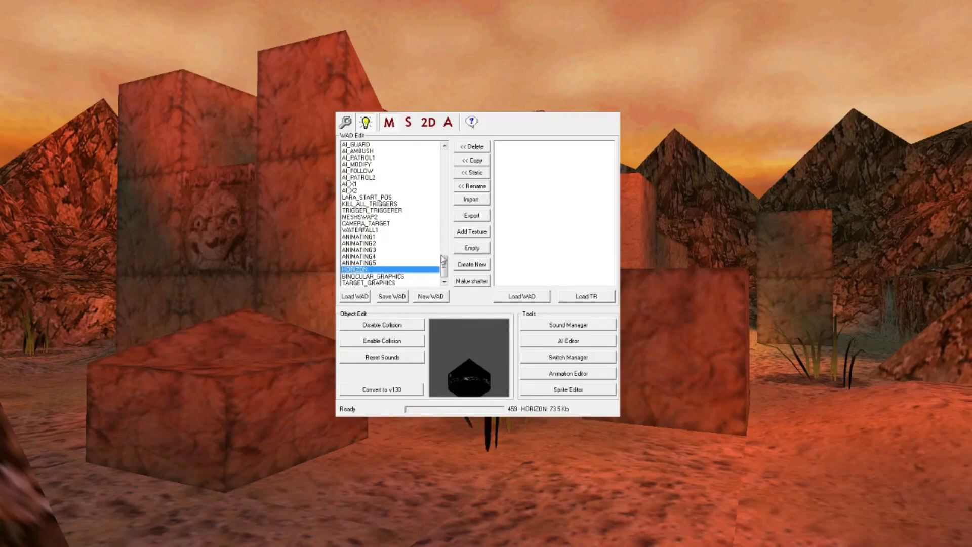
pyautogui.moveTo(444, 261); pyautogui.dragTo(444, 195)
pyautogui.click(378, 204)
pyautogui.click(382, 223)
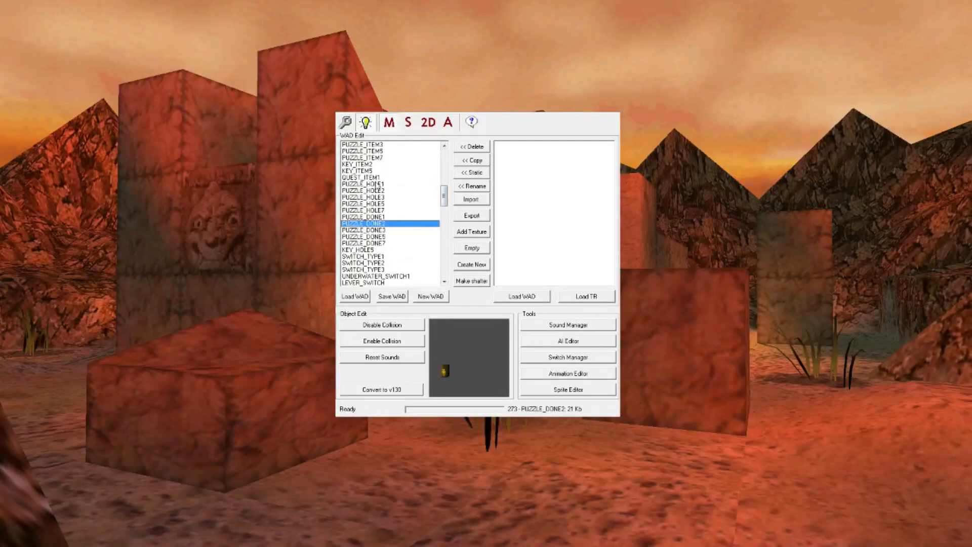
pyautogui.click(382, 151)
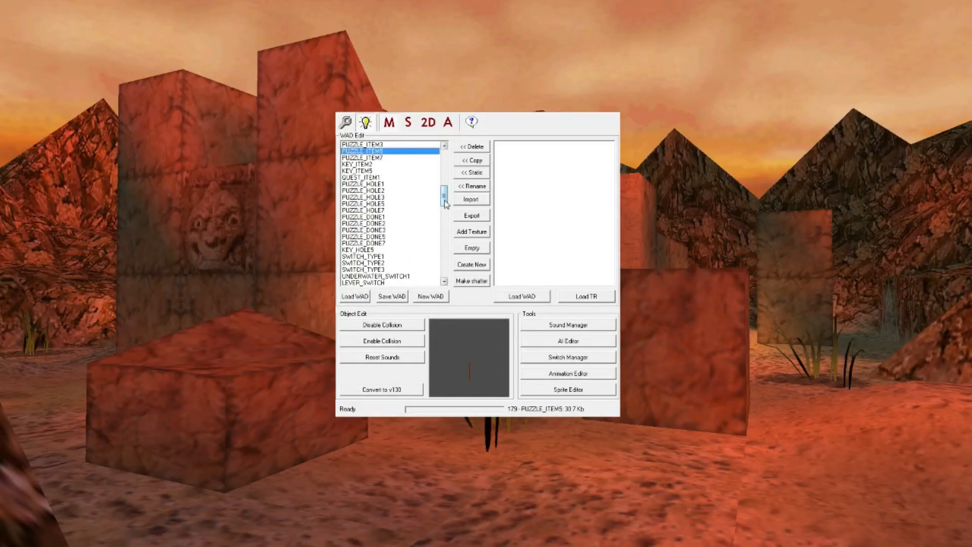
pyautogui.moveTo(445, 202); pyautogui.dragTo(449, 161)
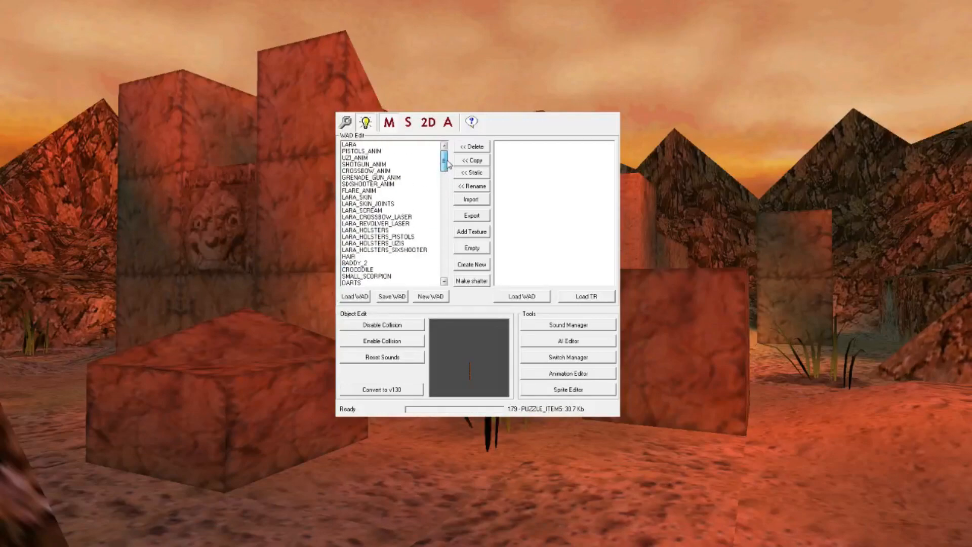
# List the karnak WAD's static objects and preview PLANT0 plus several furniture, rock and architecture objects.
pyautogui.click(409, 124)
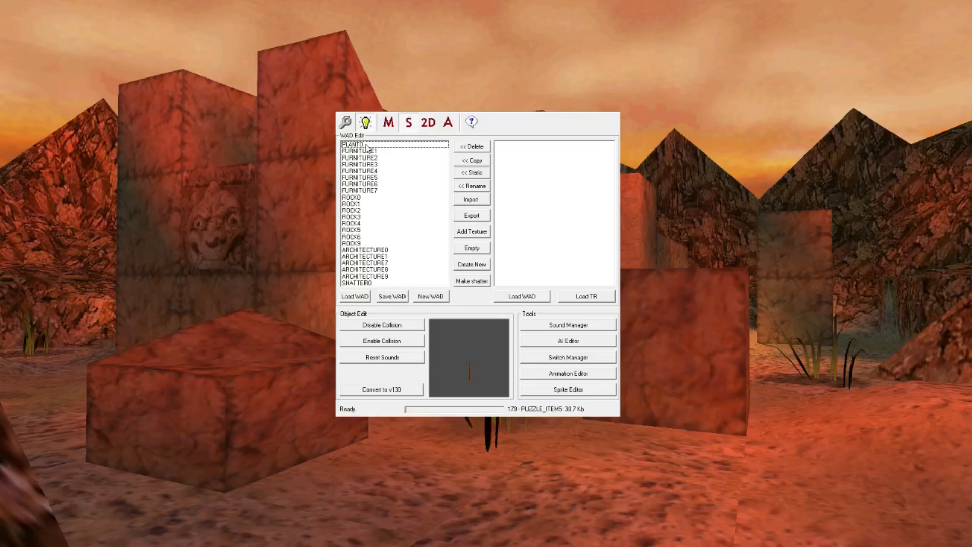
pyautogui.click(482, 366)
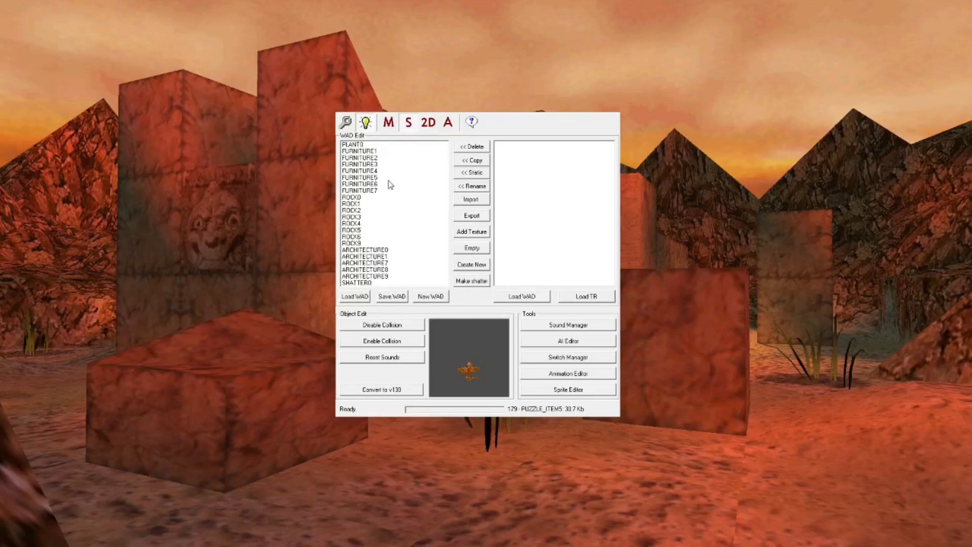
pyautogui.click(361, 145)
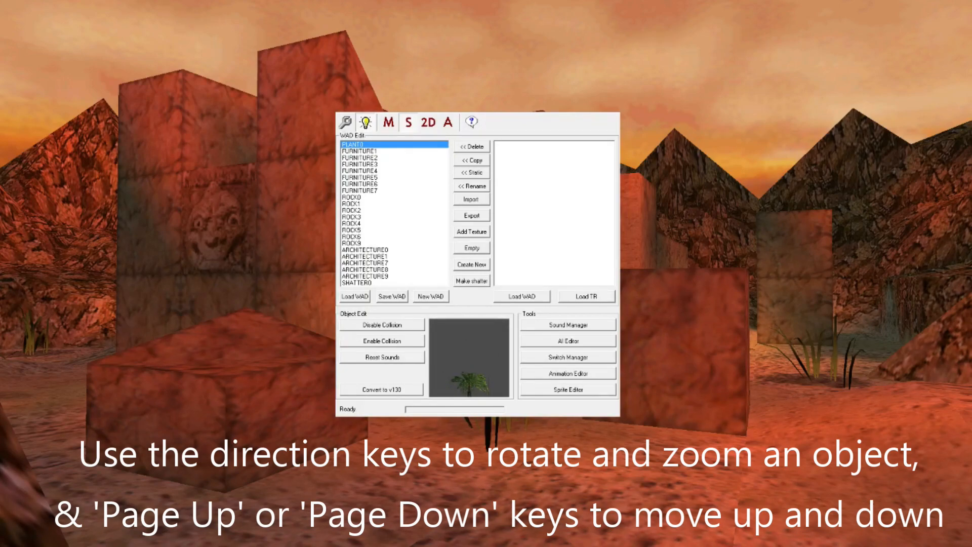
pyautogui.click(389, 178)
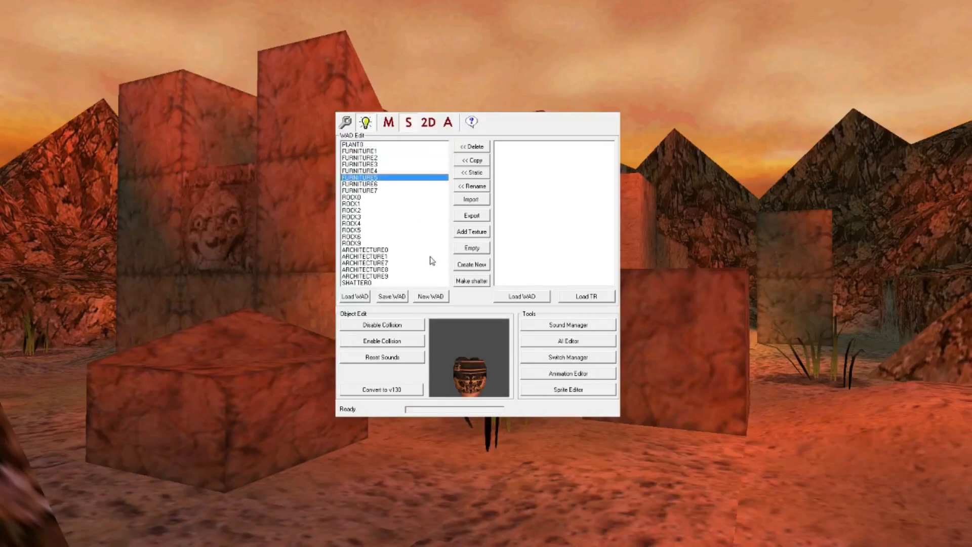
pyautogui.click(384, 263)
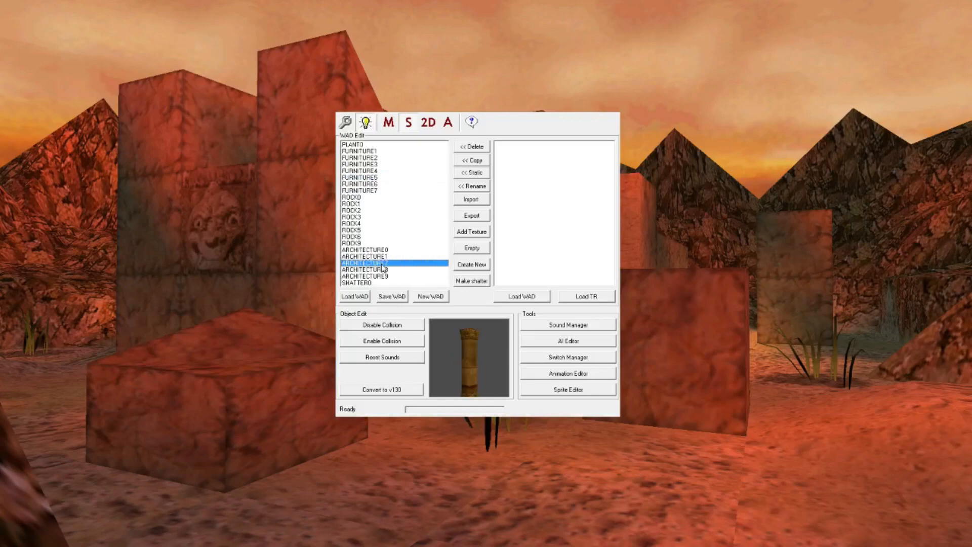
pyautogui.click(358, 218)
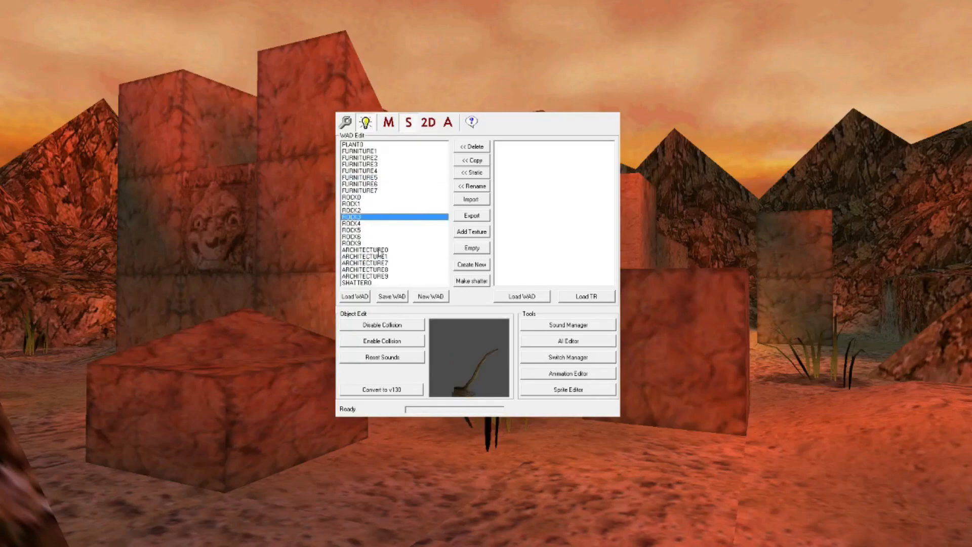
pyautogui.click(375, 165)
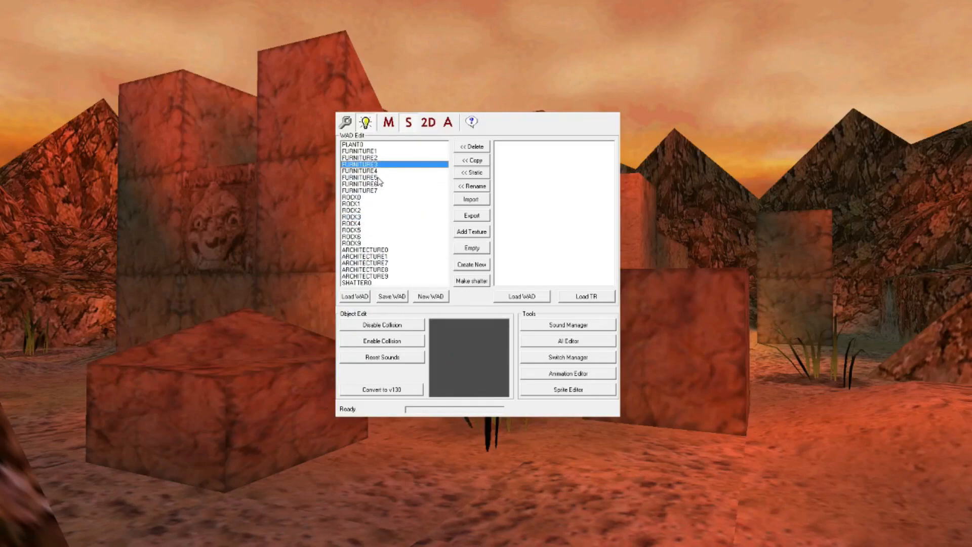
pyautogui.click(375, 225)
pyautogui.click(387, 270)
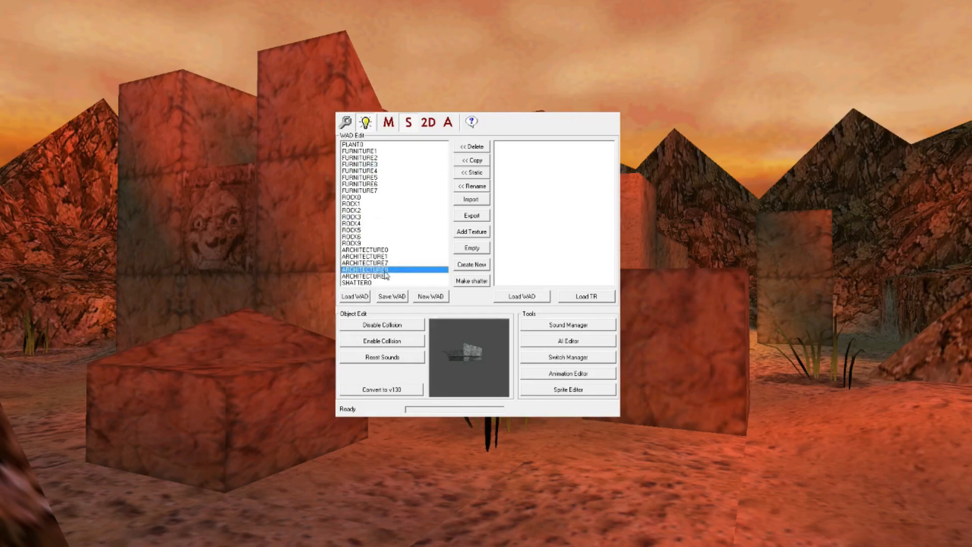
pyautogui.click(366, 165)
pyautogui.click(384, 184)
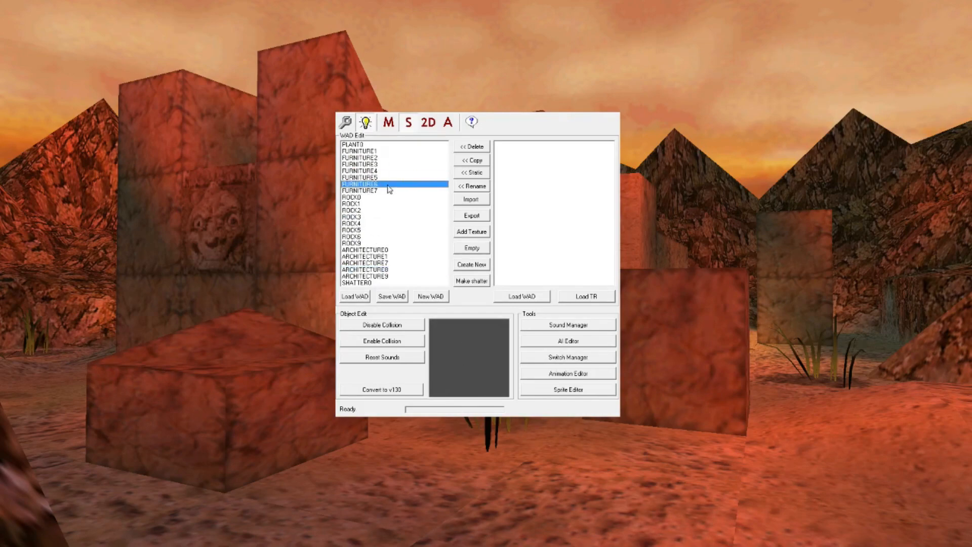
pyautogui.click(375, 151)
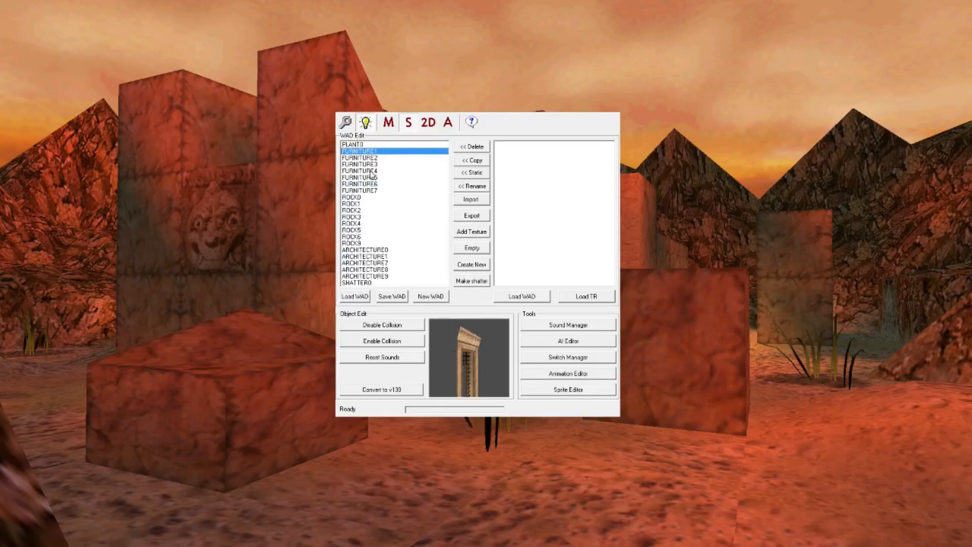
pyautogui.click(372, 171)
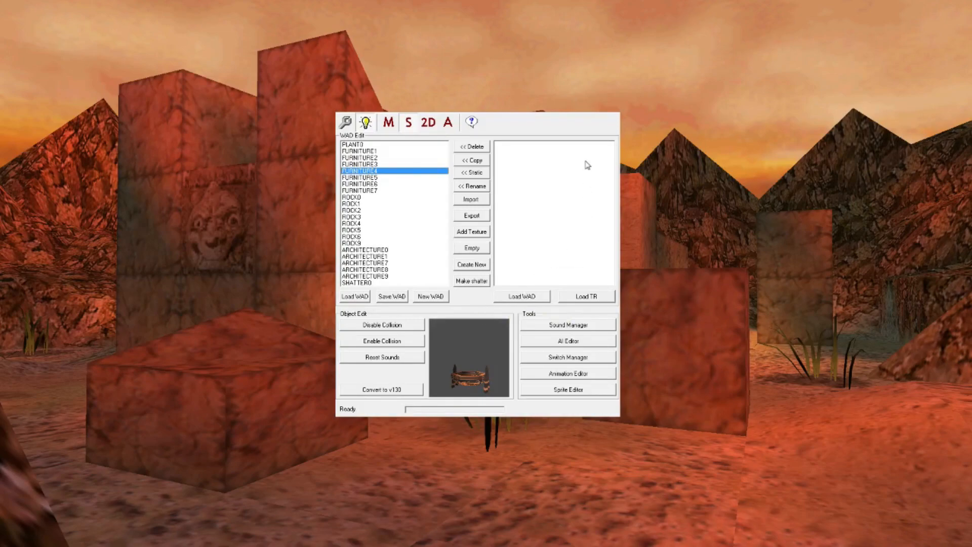
# Load cleopal.WAS from the wads folder as the source WAD.
pyautogui.click(527, 299)
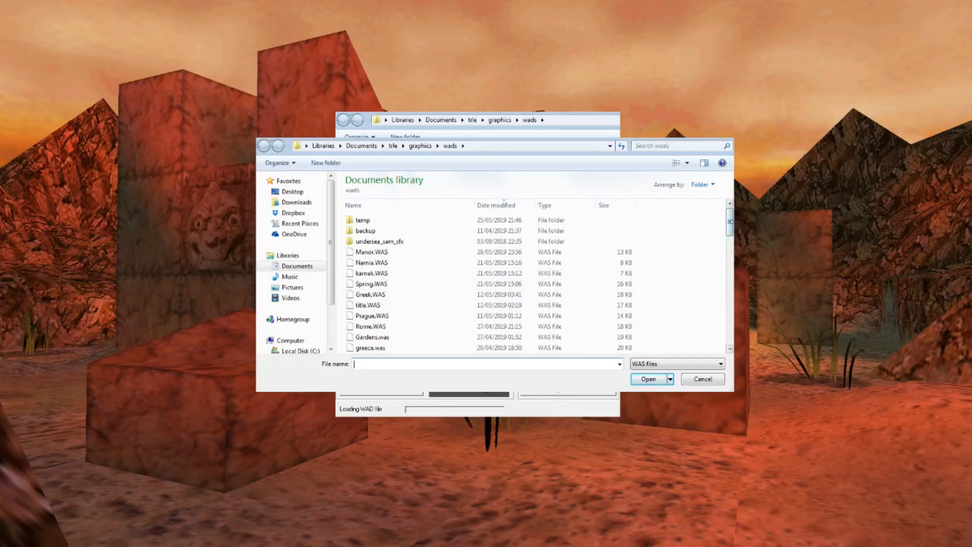
pyautogui.moveTo(730, 223); pyautogui.dragTo(730, 262)
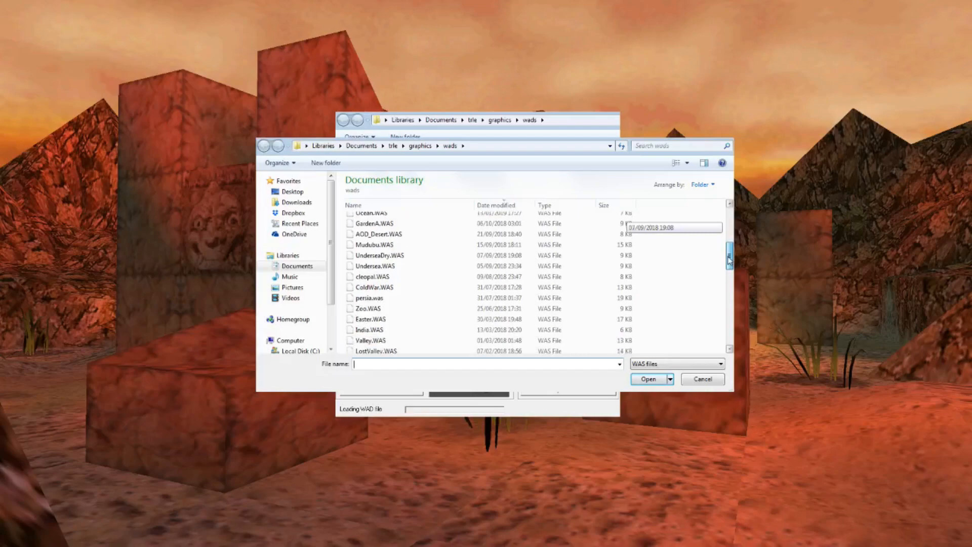
pyautogui.click(375, 280)
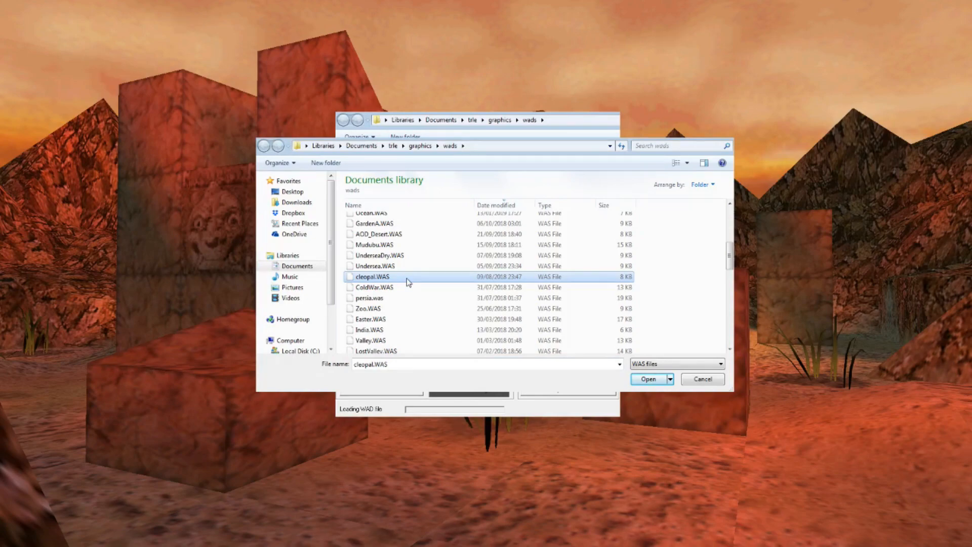
pyautogui.click(650, 381)
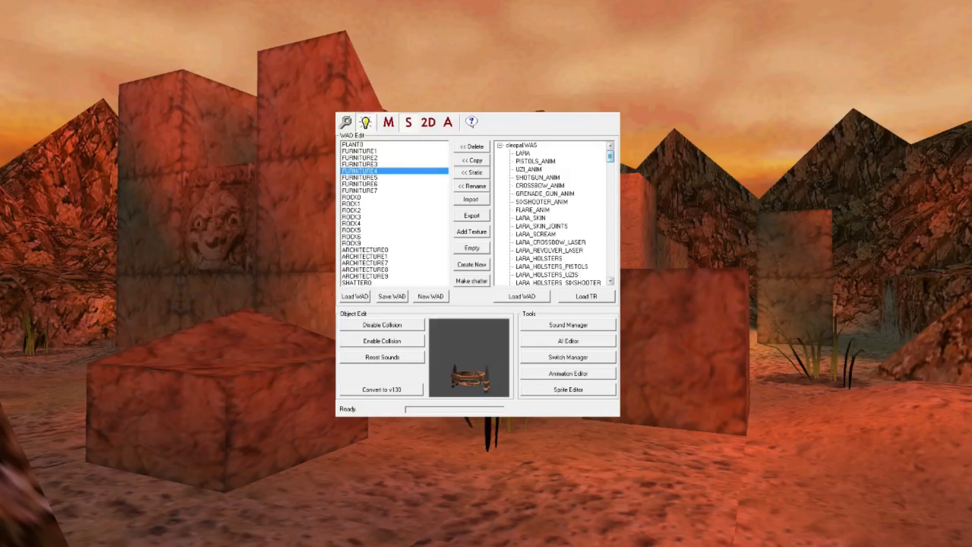
# Copy the static object PLANT0 from cleopal.WAS into the karnak WAD and preview both of its plant objects.
pyautogui.moveTo(610, 157); pyautogui.dragTo(609, 276)
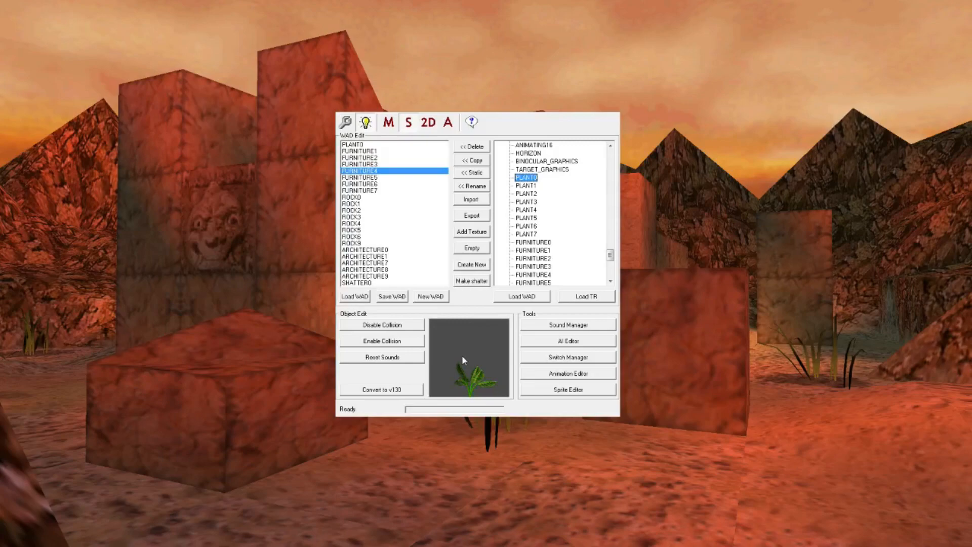
pyautogui.click(463, 357)
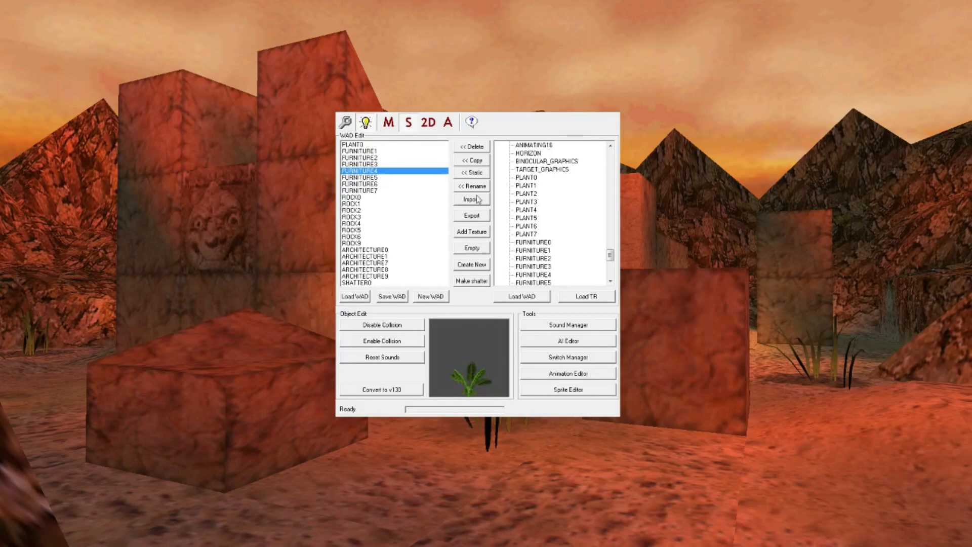
pyautogui.click(532, 179)
pyautogui.click(525, 178)
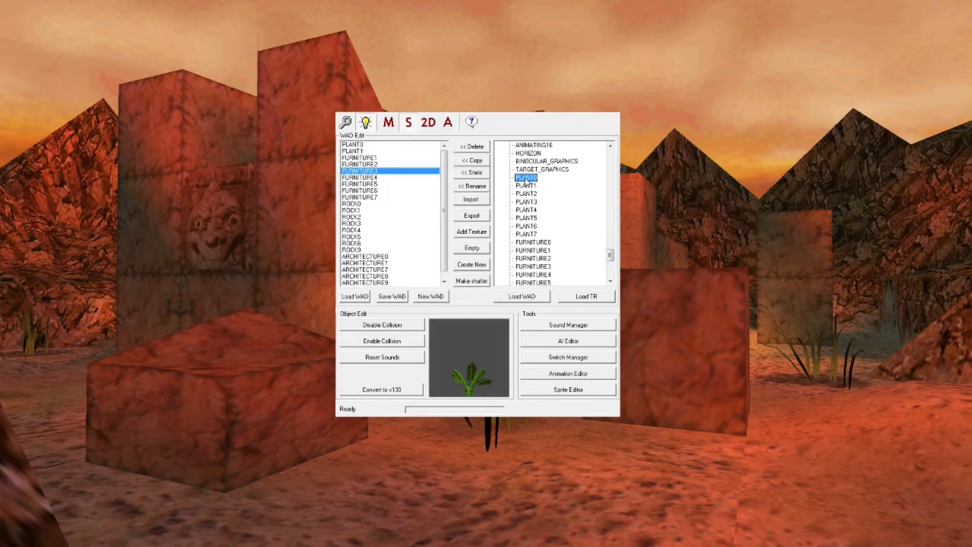
pyautogui.click(356, 151)
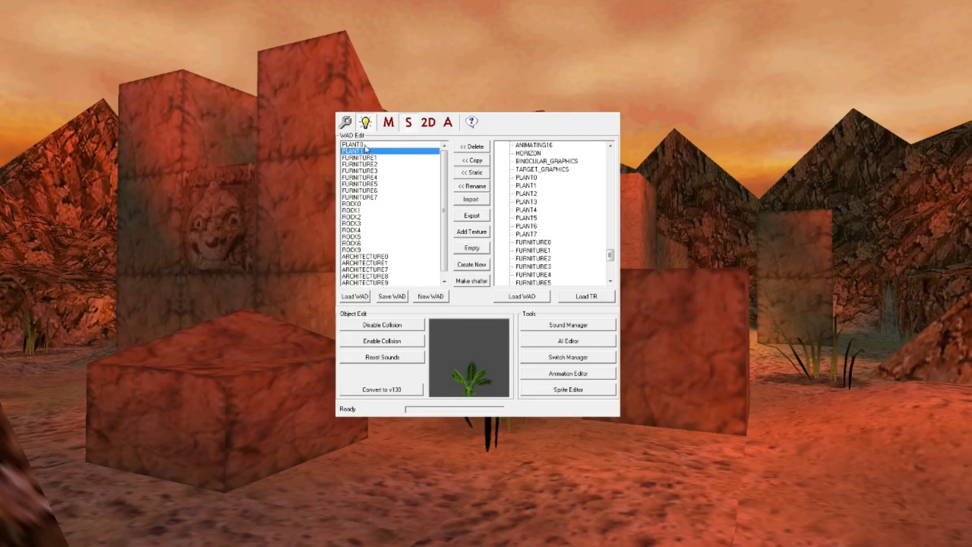
pyautogui.click(365, 145)
pyautogui.click(361, 152)
# Copy the hanging vine PLANT4 from cleopal.WAS into the karnak WAD.
pyautogui.click(531, 204)
pyautogui.click(535, 210)
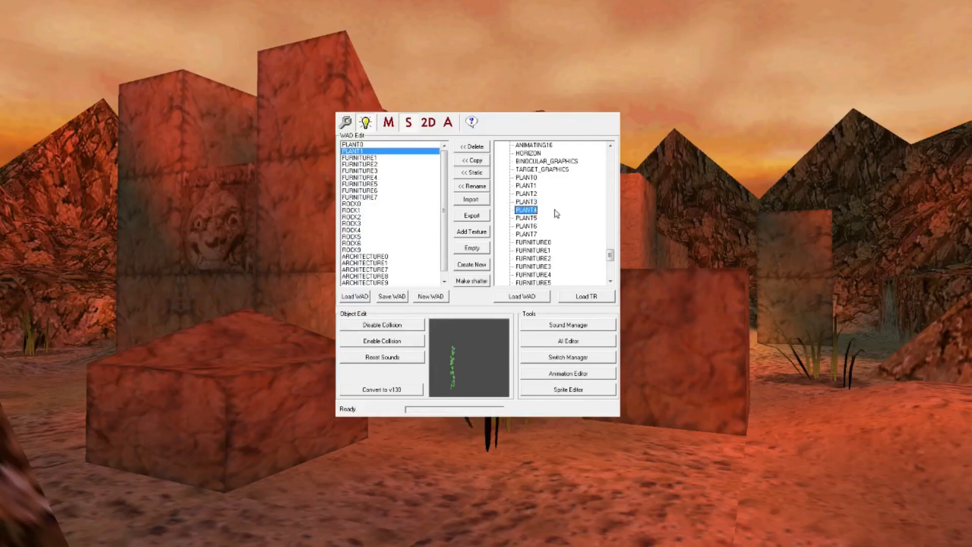
pyautogui.click(523, 211)
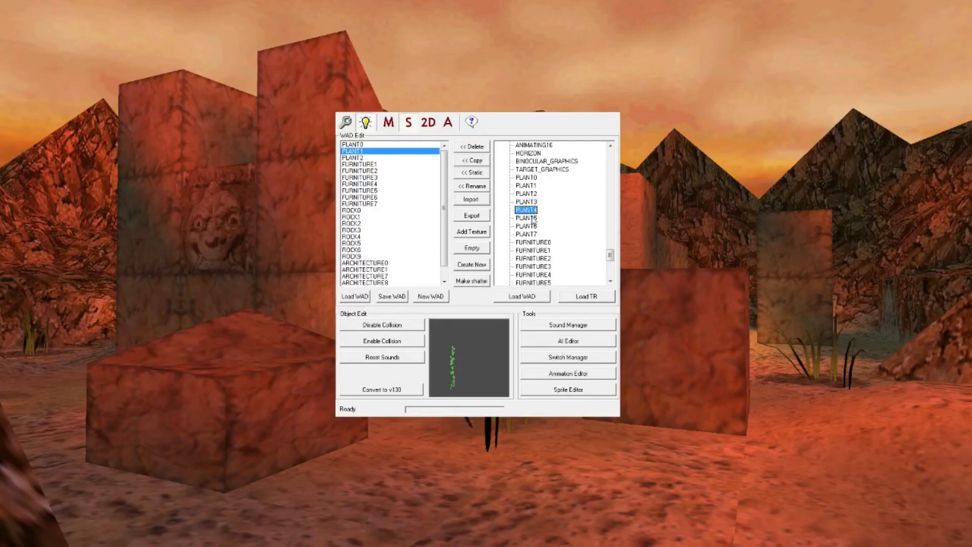
# Copy PLANT1 and PLANT2 from cleopal.WAS into the karnak WAD.
pyautogui.click(534, 187)
pyautogui.doubleClick(534, 187)
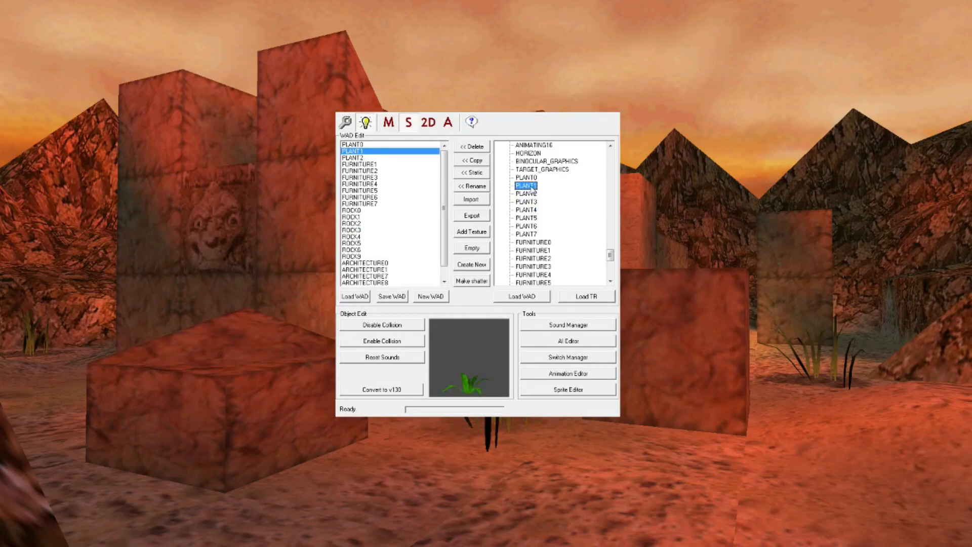
pyautogui.click(527, 194)
pyautogui.doubleClick(527, 195)
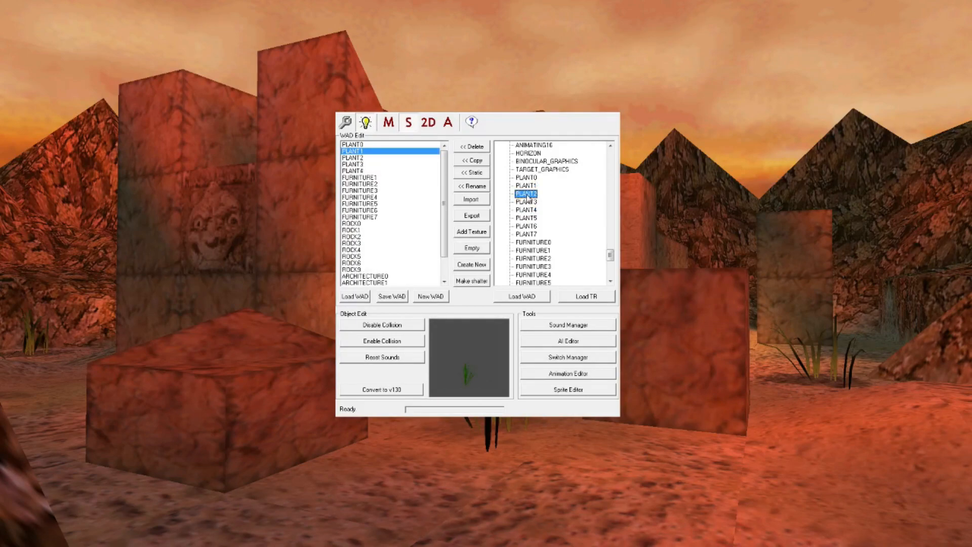
# Copy the static object PLANT3 from cleopal.WAS into the karnak WAD.
pyautogui.click(529, 203)
pyautogui.doubleClick(527, 202)
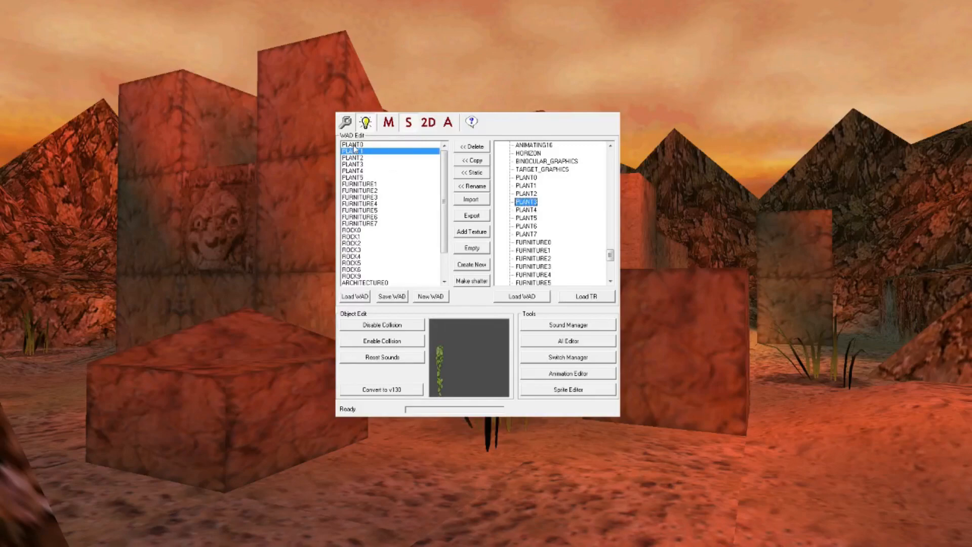
pyautogui.scroll(-2, 381, 278)
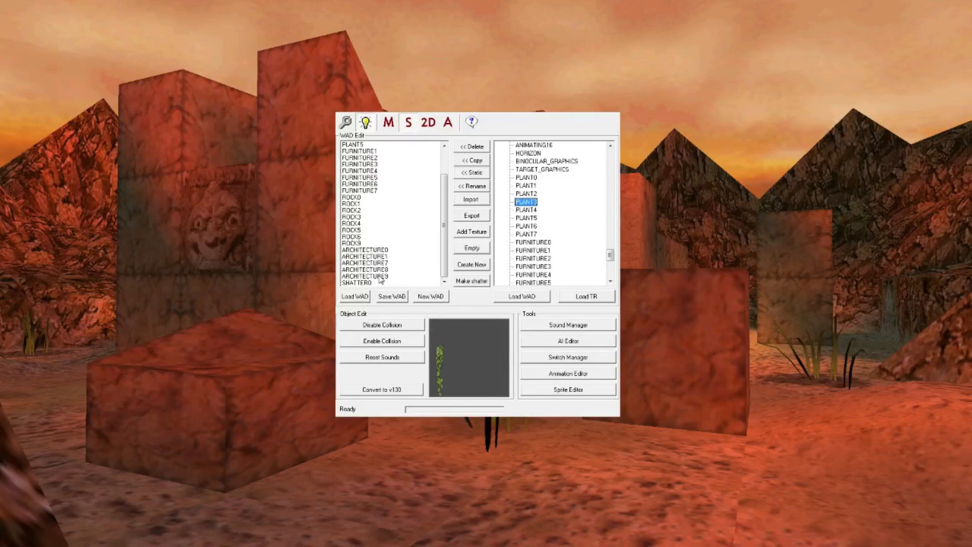
# Copy PLANT5 from cleopal.WAS into the karnak WAD repeatedly until its regular static mesh slots are used up.
pyautogui.click(532, 210)
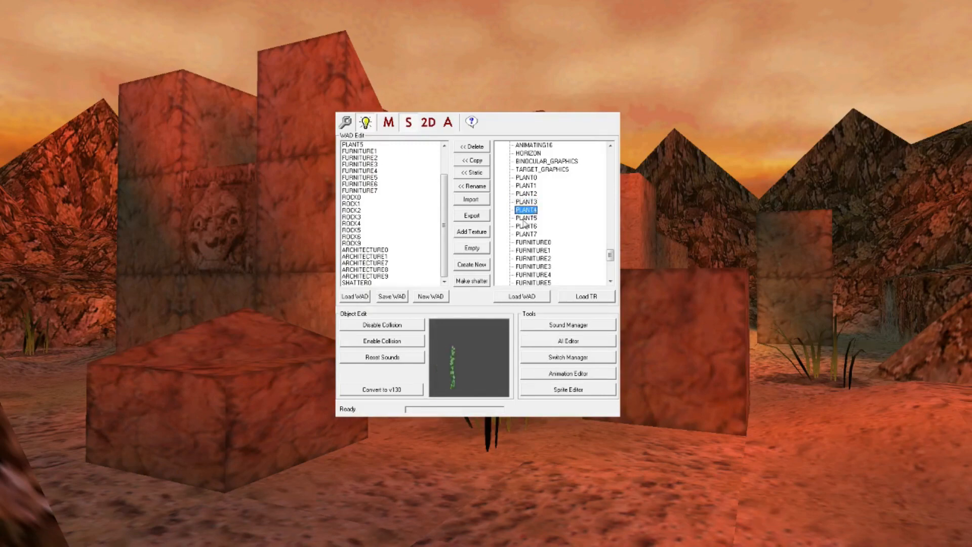
pyautogui.click(526, 219)
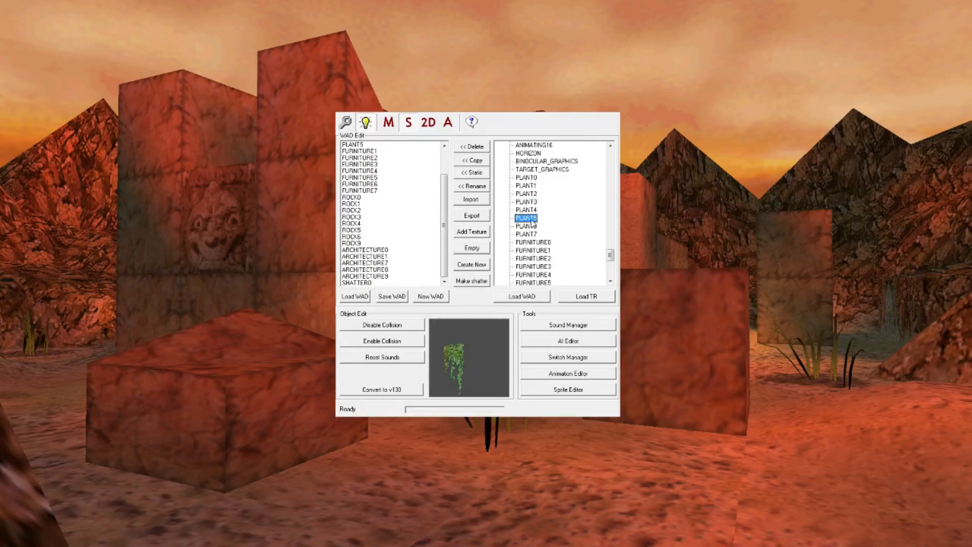
pyautogui.click(548, 221)
pyautogui.doubleClick(530, 219)
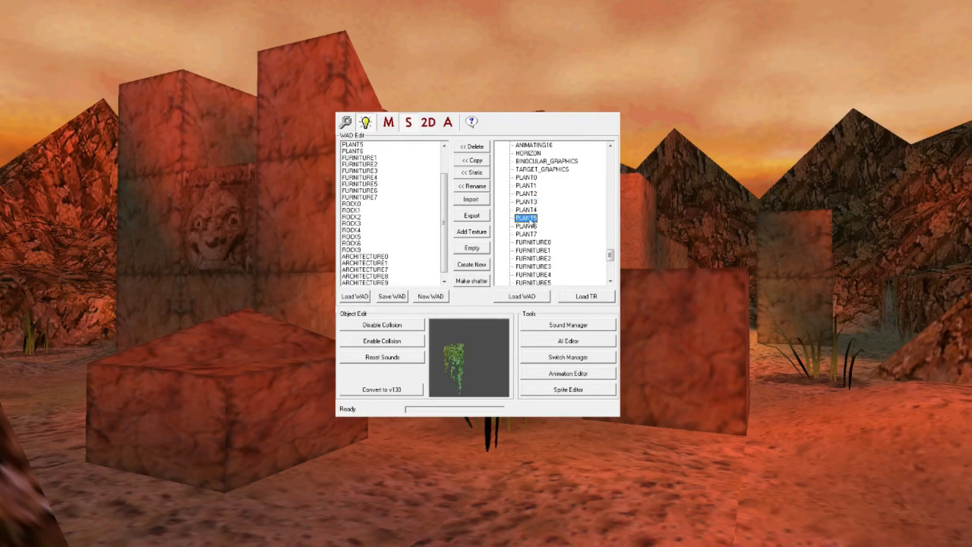
pyautogui.doubleClick(530, 218)
pyautogui.doubleClick(530, 219)
pyautogui.doubleClick(530, 219)
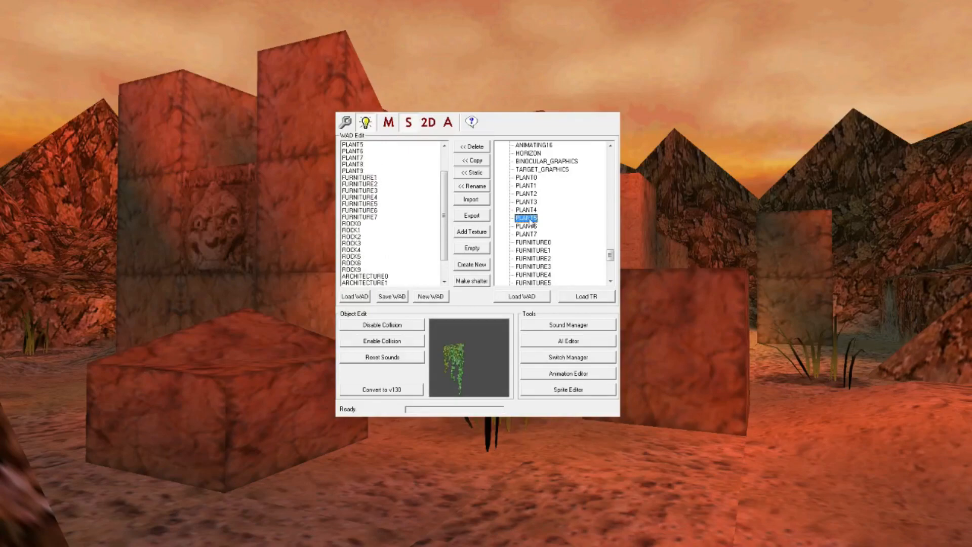
pyautogui.doubleClick(529, 219)
pyautogui.doubleClick(530, 219)
pyautogui.doubleClick(530, 218)
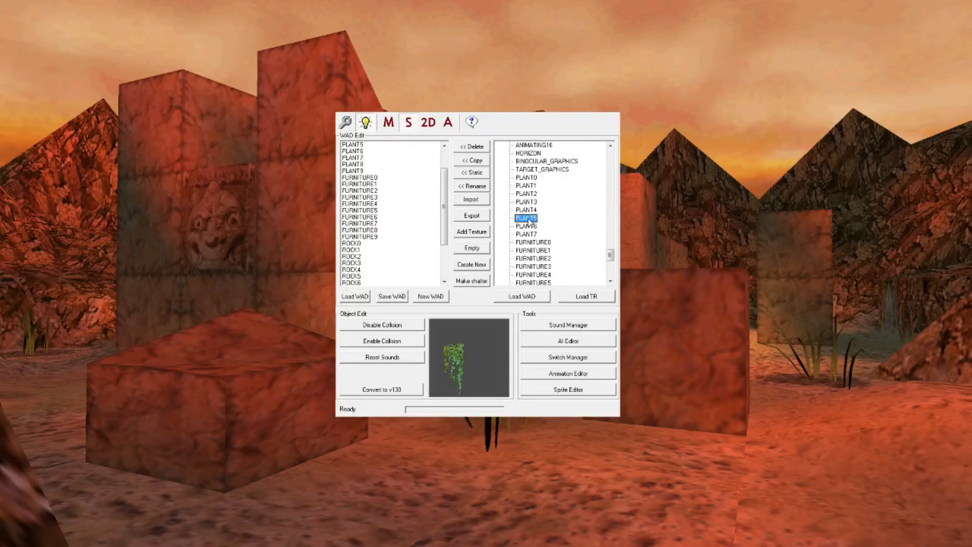
pyautogui.doubleClick(530, 219)
pyautogui.doubleClick(530, 219)
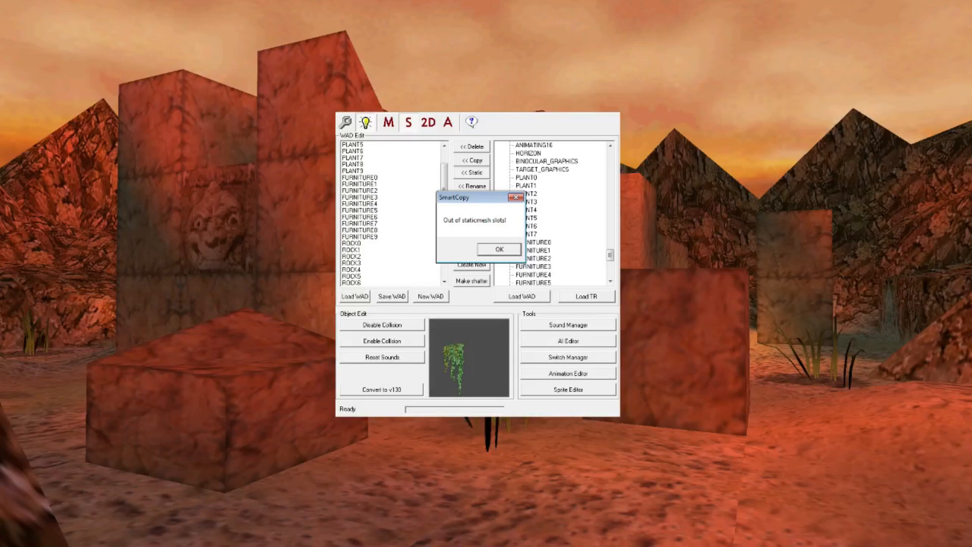
pyautogui.click(499, 249)
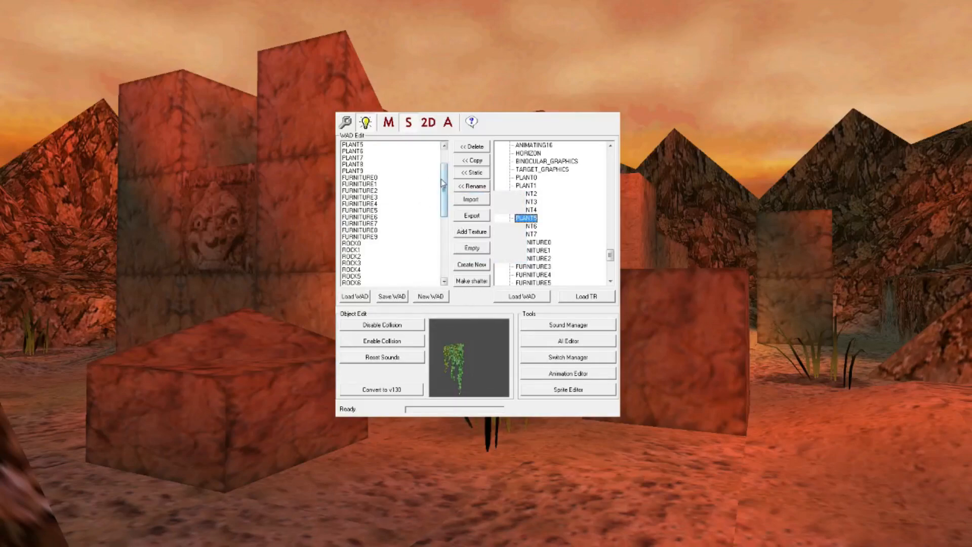
# Preview the copied objects in the DEBRIS3, DEBRIS5, DEBRIS6 and DEBRIS7 slots of the karnak WAD.
pyautogui.moveTo(444, 183); pyautogui.dragTo(445, 261)
pyautogui.click(361, 257)
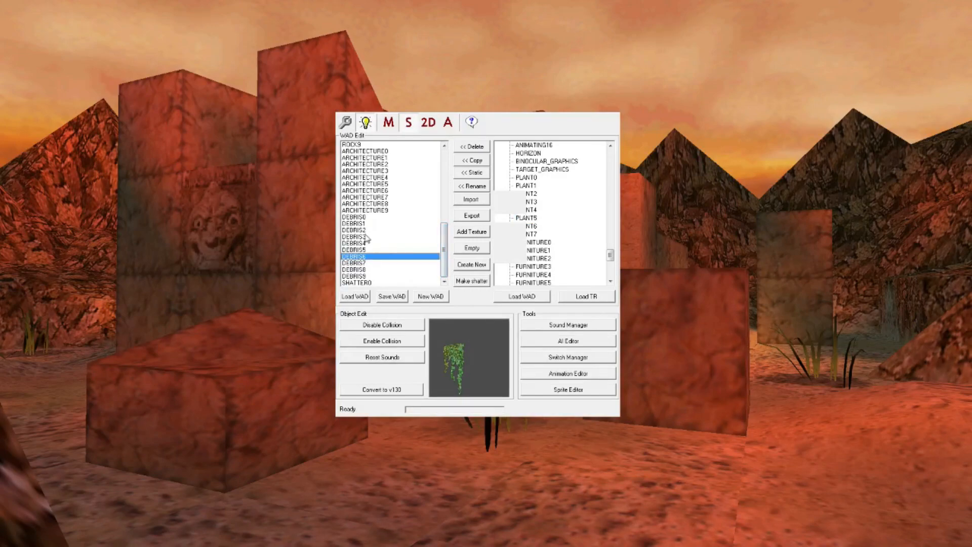
pyautogui.click(365, 237)
pyautogui.click(350, 249)
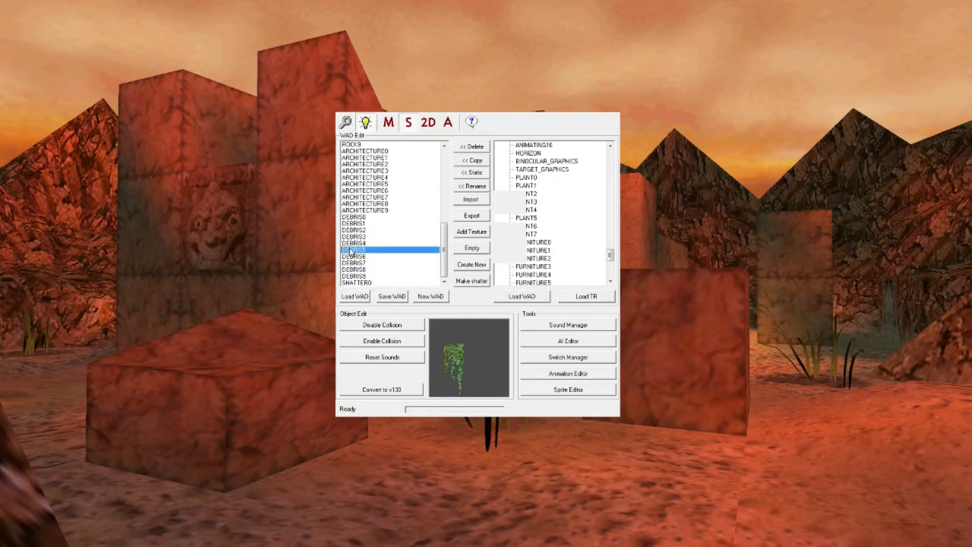
pyautogui.click(367, 264)
pyautogui.click(366, 237)
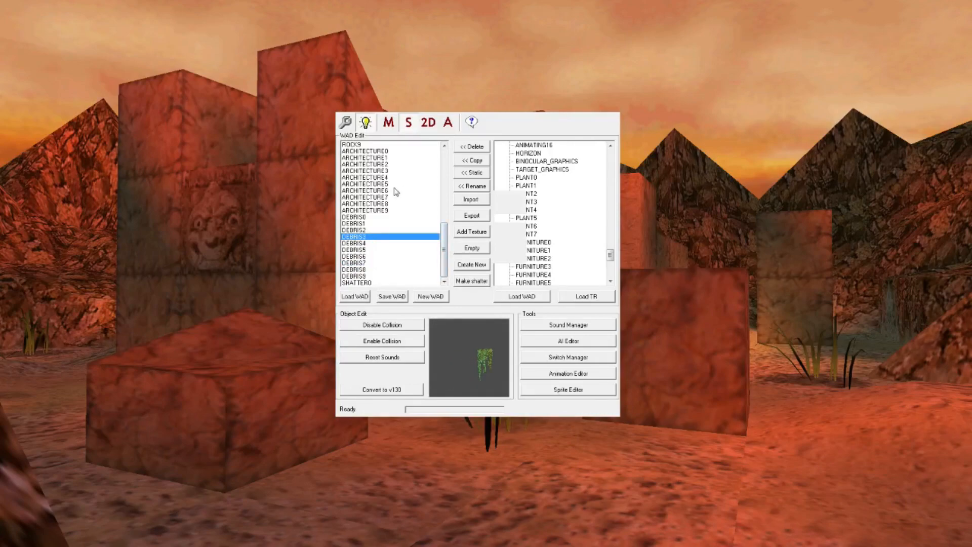
# Preview the plants PLANT5, PLANT4 and PLANT7 and the columns FURNITURE1 and FURNITURE2 in cleopal.WAS.
pyautogui.click(538, 220)
pyautogui.click(544, 251)
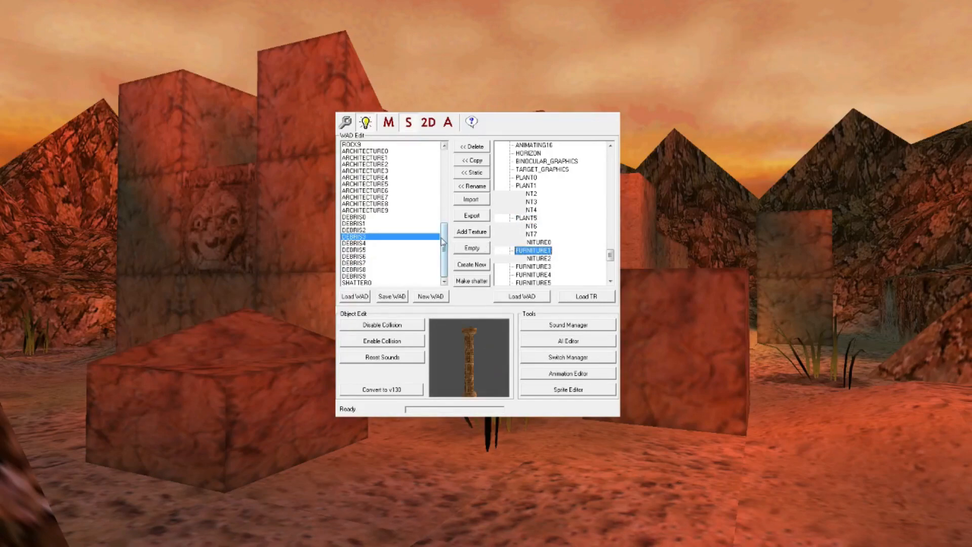
pyautogui.click(549, 260)
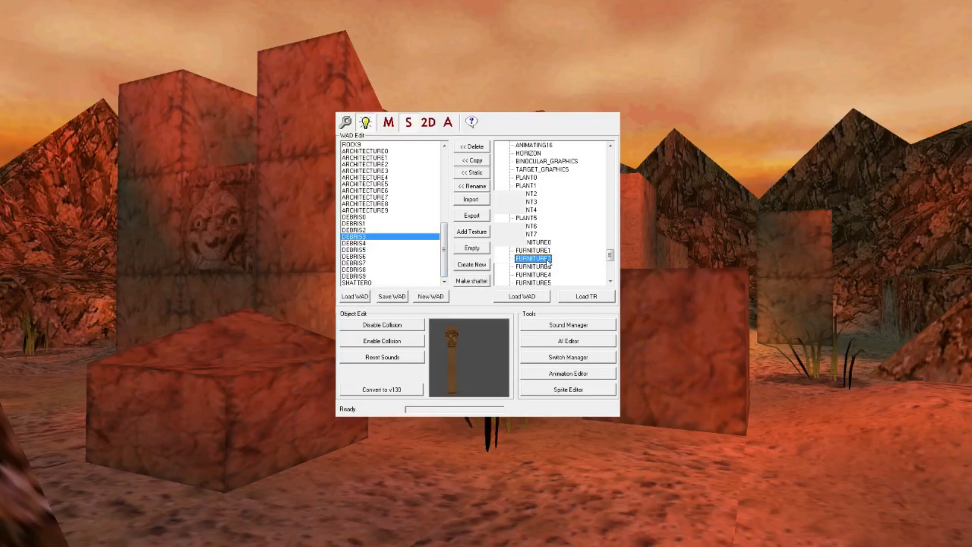
pyautogui.click(527, 209)
pyautogui.click(526, 234)
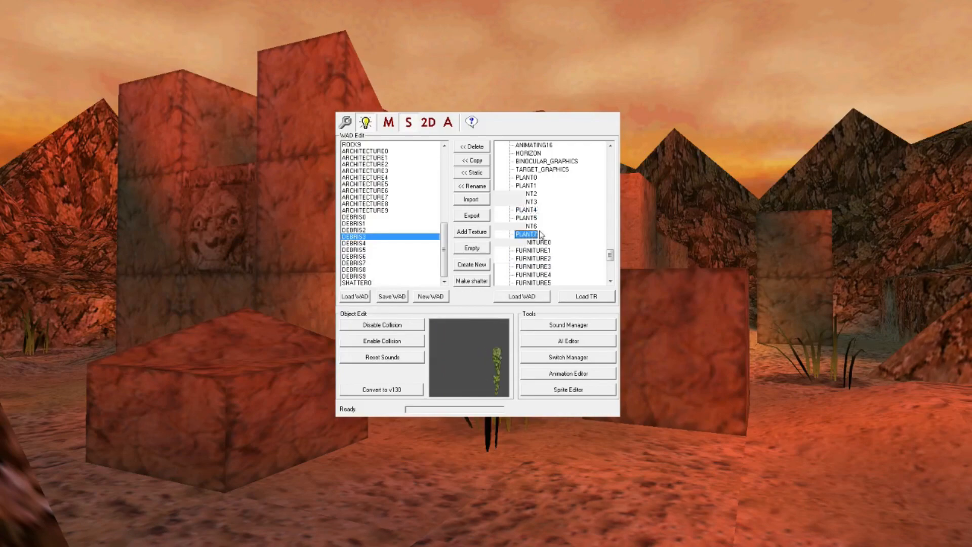
# Copy PLANT6 from cleopal.WAS into the karnak WAD under the new object ID EXTRA 0.
pyautogui.click(530, 227)
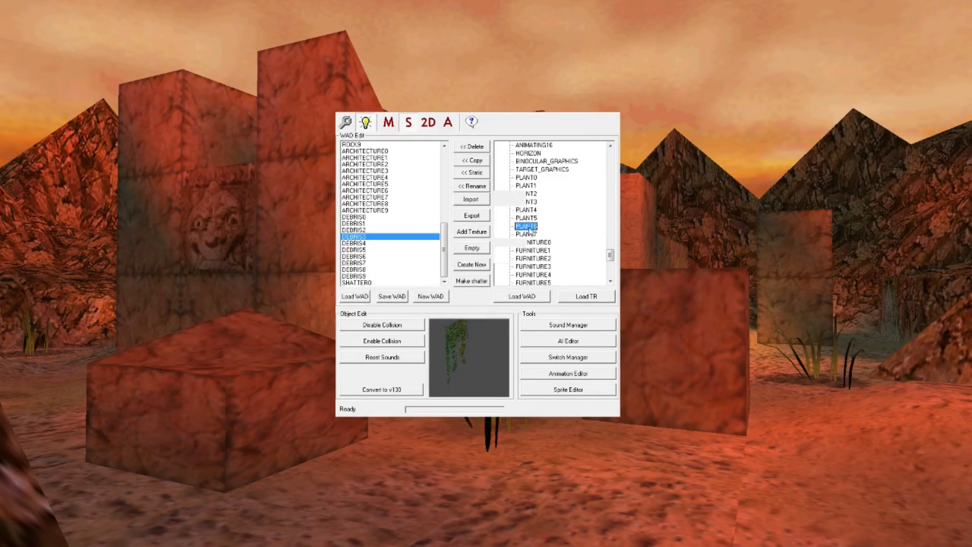
pyautogui.keyDown('shift'); pyautogui.click(476, 161); pyautogui.keyUp('shift')
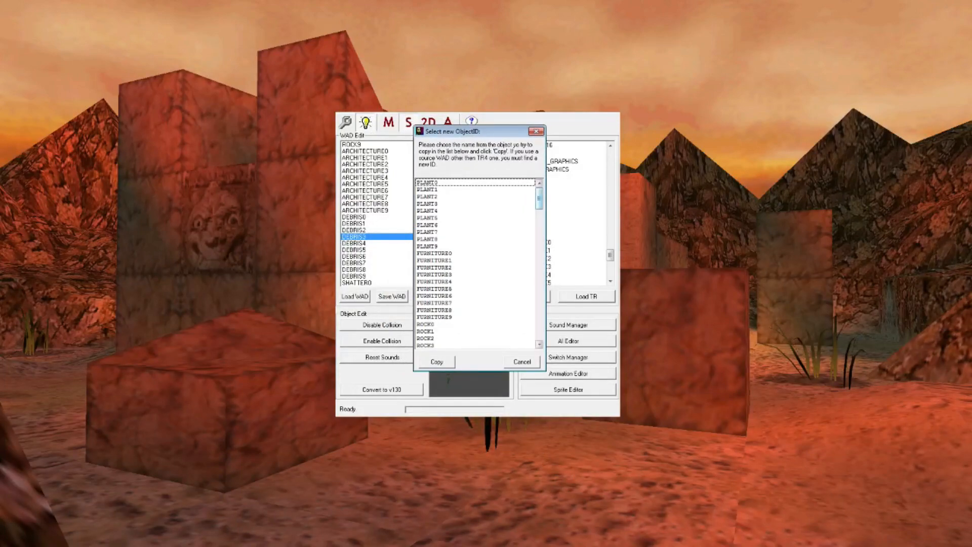
pyautogui.scroll(-17, 476, 264)
pyautogui.scroll(-20, 476, 263)
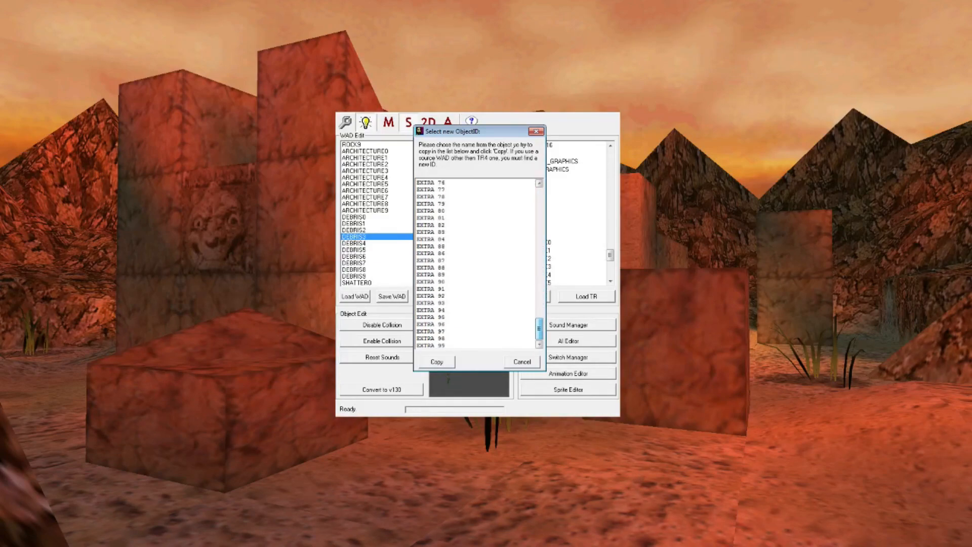
pyautogui.scroll(20, 476, 264)
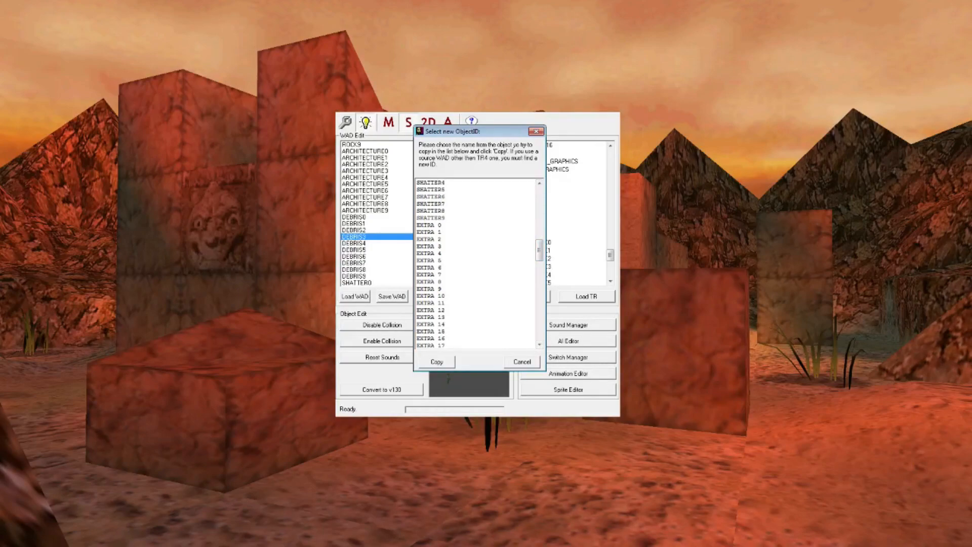
pyautogui.click(430, 225)
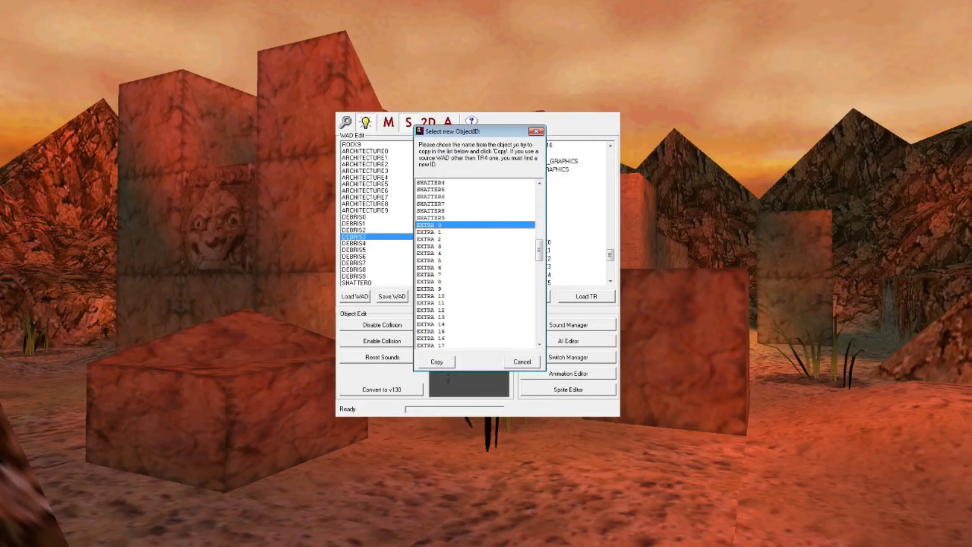
pyautogui.click(436, 362)
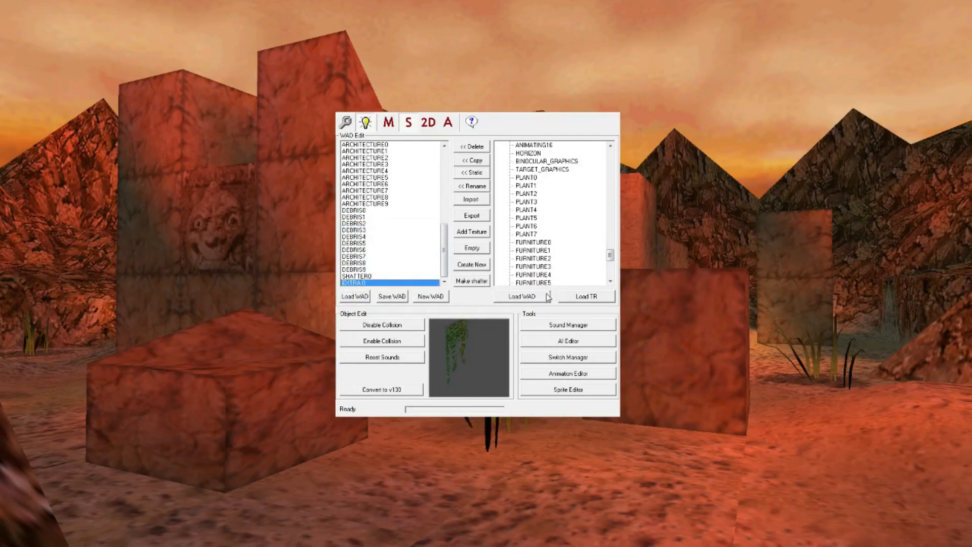
# Copy the column FURNITURE2 from cleopal.WAS into the karnak WAD under the new object ID EXTRA 1.
pyautogui.click(544, 245)
pyautogui.click(544, 259)
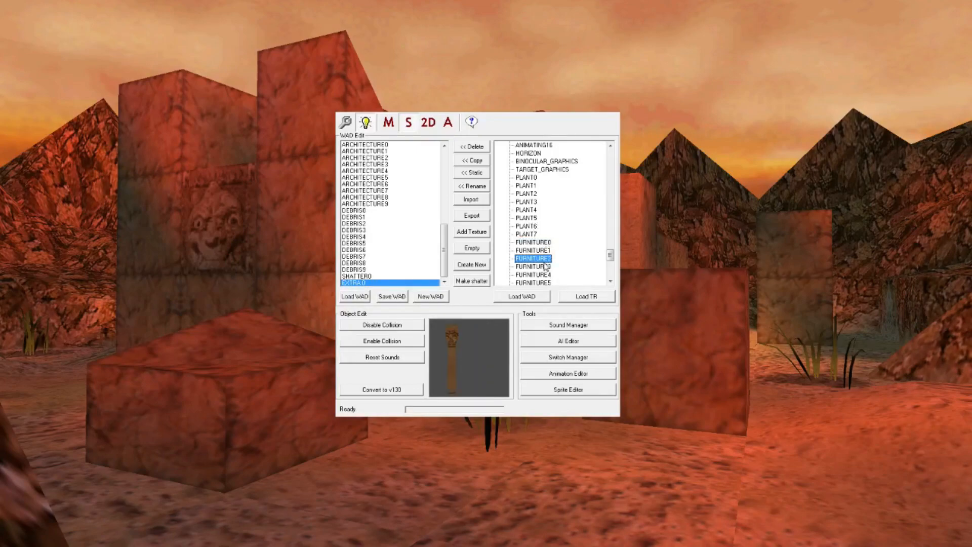
pyautogui.keyDown('shift'); pyautogui.click(472, 160); pyautogui.keyUp('shift')
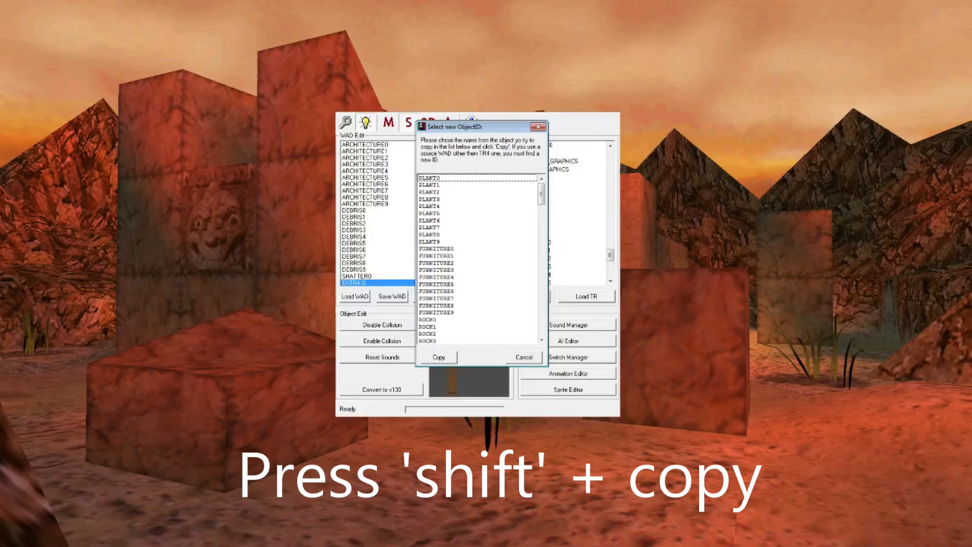
pyautogui.moveTo(541, 194); pyautogui.dragTo(542, 241)
pyautogui.click(440, 270)
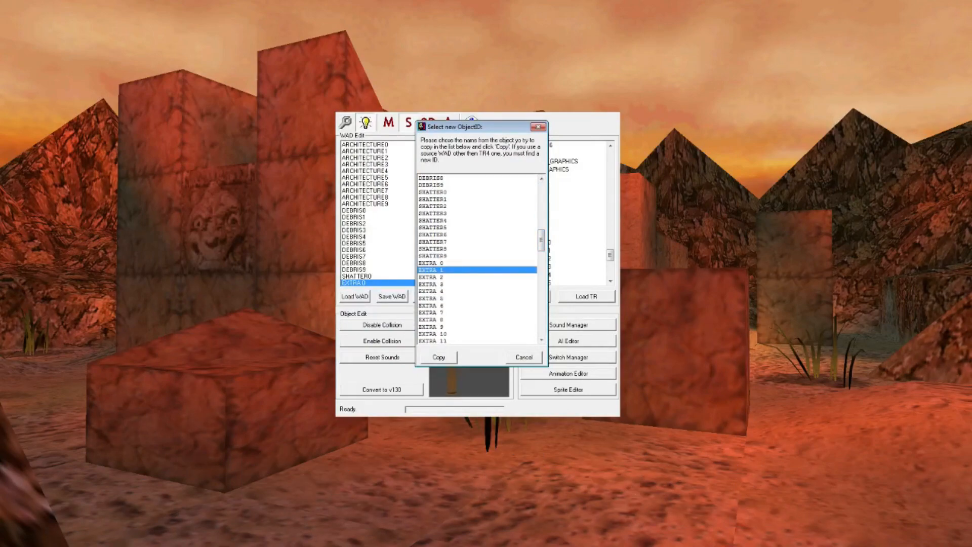
pyautogui.click(440, 356)
# Preview the EXTRA 0 and EXTRA 1 static objects in the karnak WAD.
pyautogui.moveTo(446, 228); pyautogui.dragTo(442, 240)
pyautogui.click(363, 282)
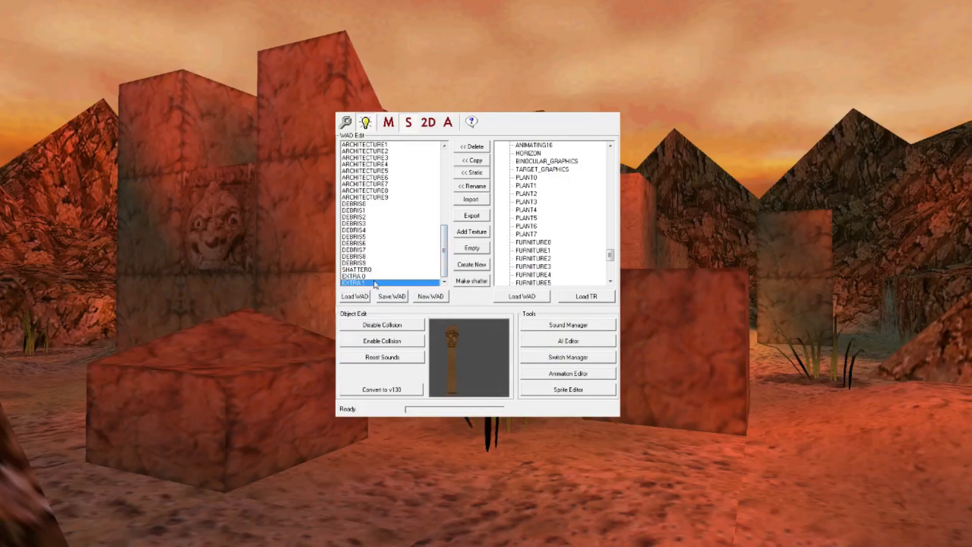
pyautogui.click(373, 278)
pyautogui.click(357, 284)
pyautogui.click(362, 276)
pyautogui.click(367, 283)
pyautogui.click(360, 278)
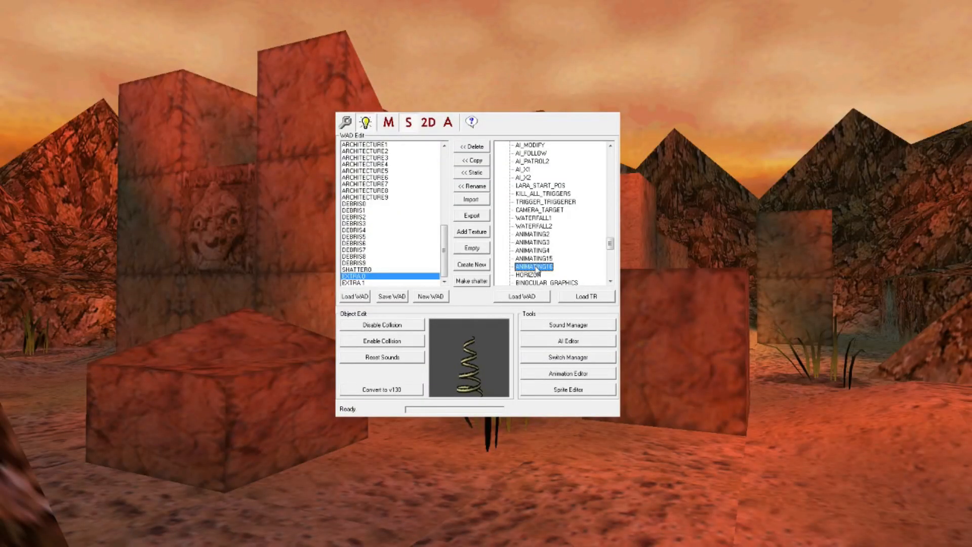
# List the karnak WAD's moveable objects and preview ANIMATING5 and ANIMATING6.
pyautogui.click(389, 122)
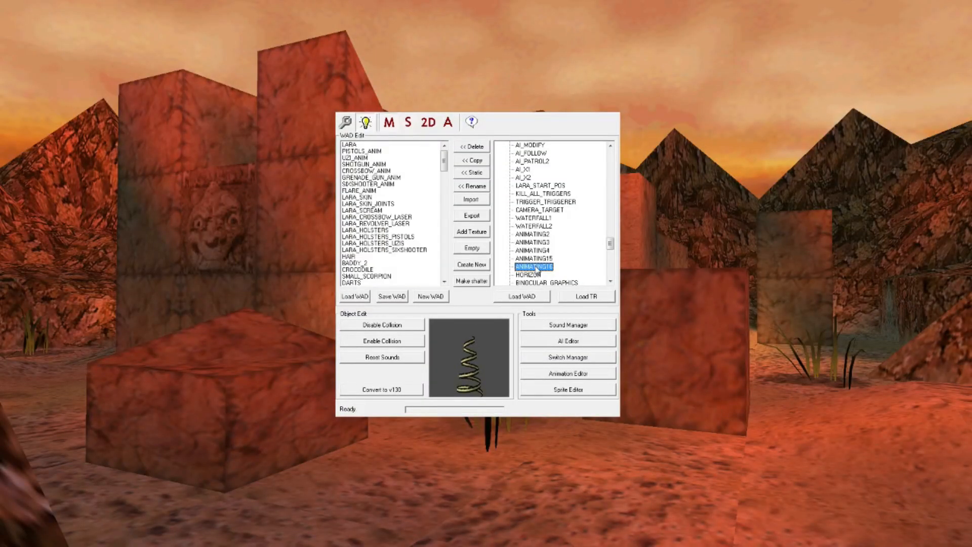
pyautogui.moveTo(443, 165); pyautogui.dragTo(442, 265)
pyautogui.click(385, 264)
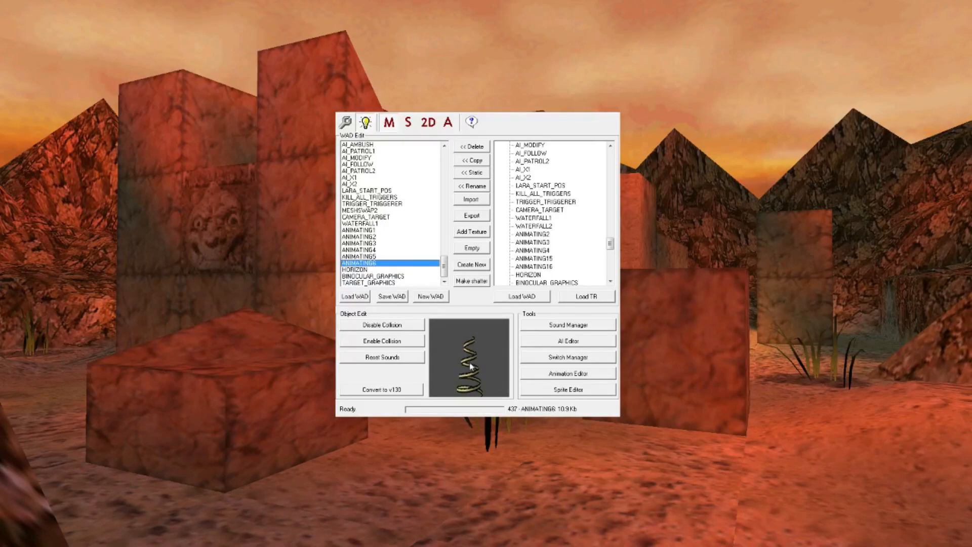
pyautogui.click(371, 257)
pyautogui.click(379, 263)
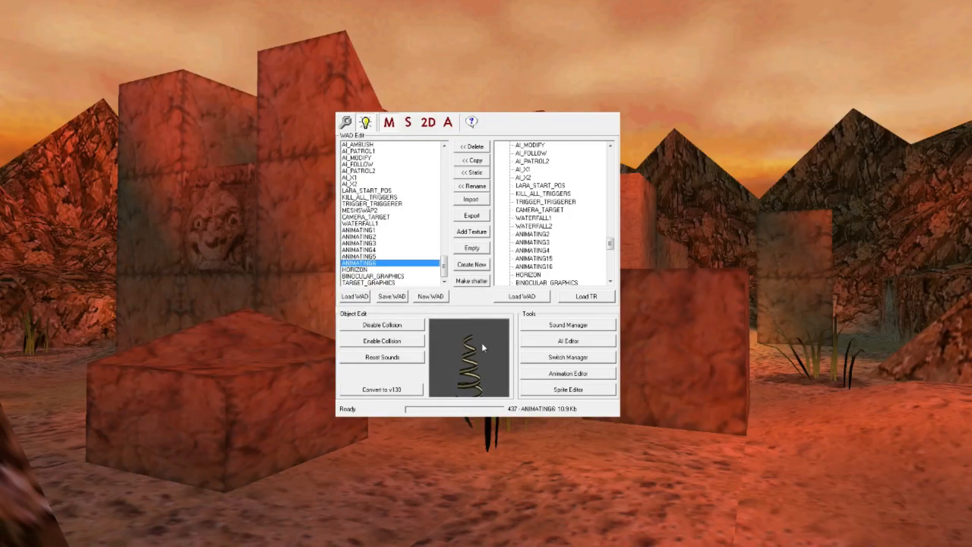
pyautogui.click(377, 258)
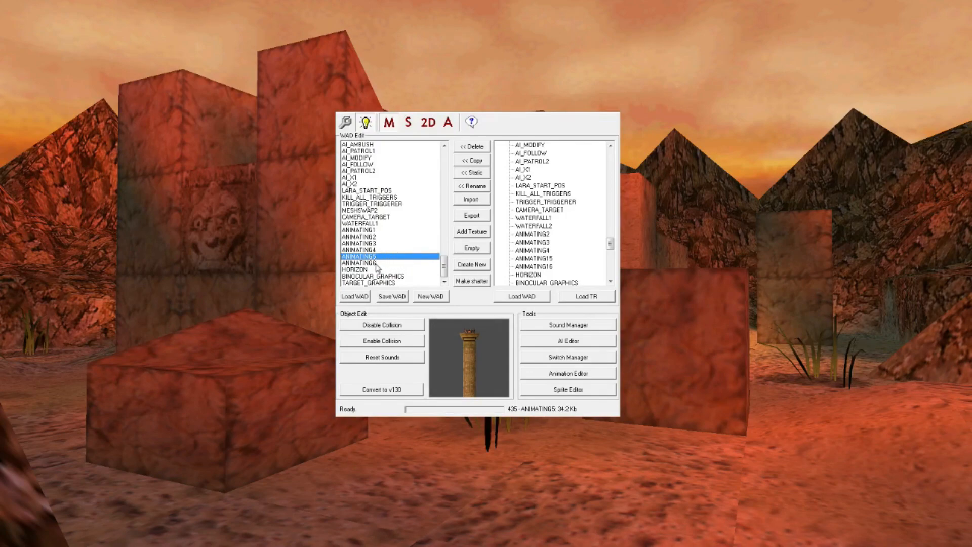
pyautogui.click(376, 264)
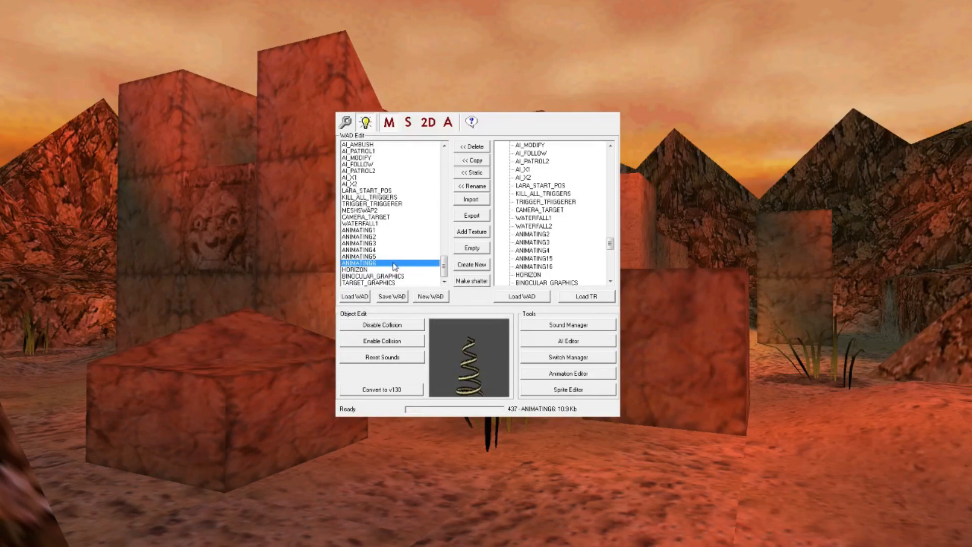
# Start copying the source WAD's ANIMATING2 and examine the ANIMATING object IDs and their MIP counterparts.
pyautogui.click(534, 242)
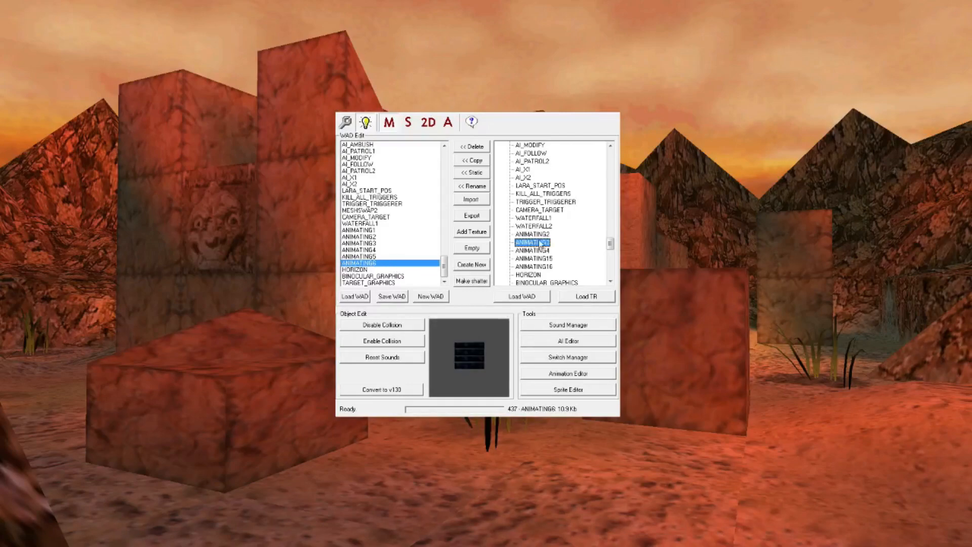
pyautogui.click(543, 235)
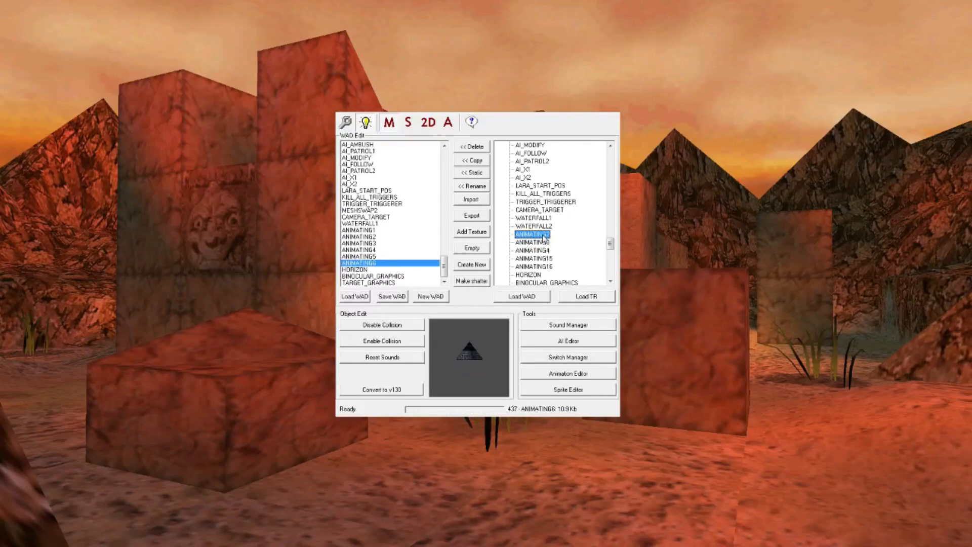
pyautogui.click(473, 161)
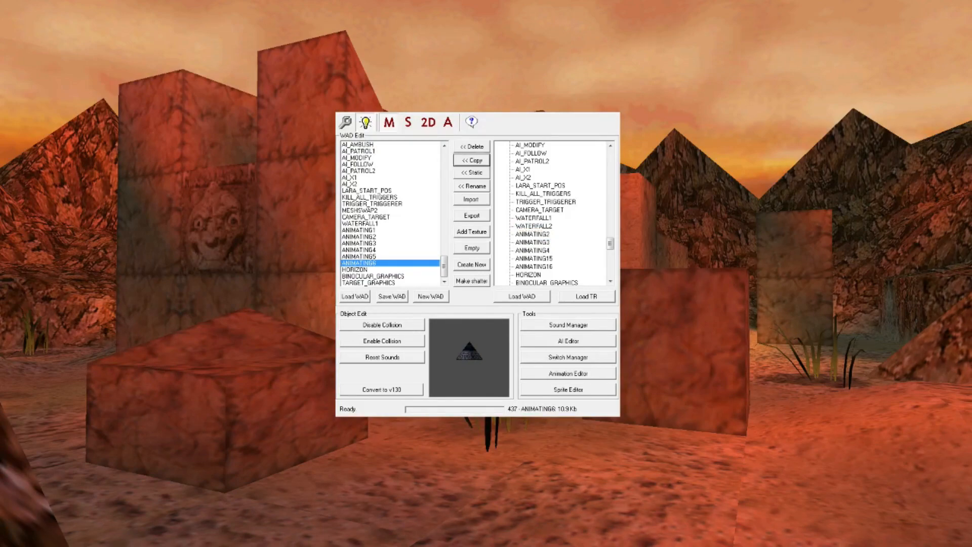
pyautogui.scroll(-20, 475, 266)
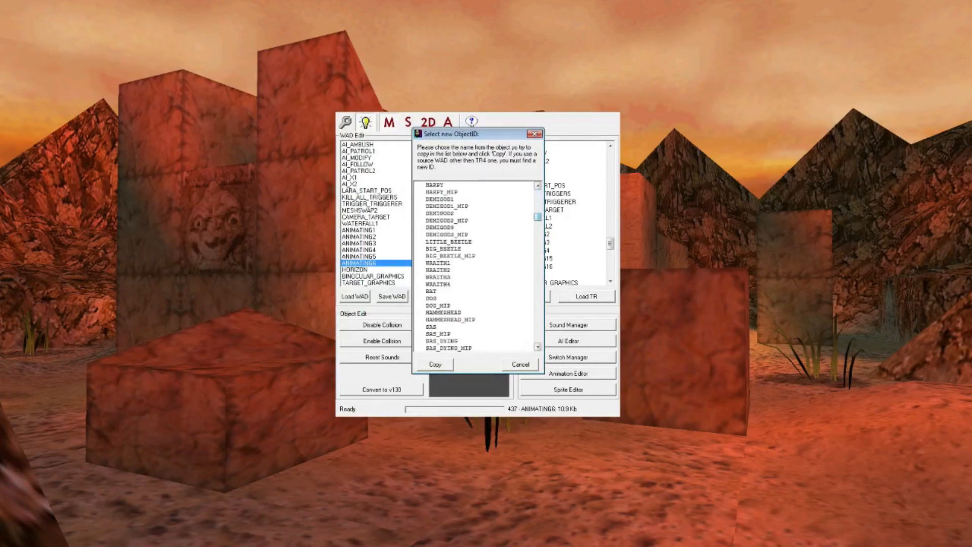
pyautogui.scroll(-15, 475, 266)
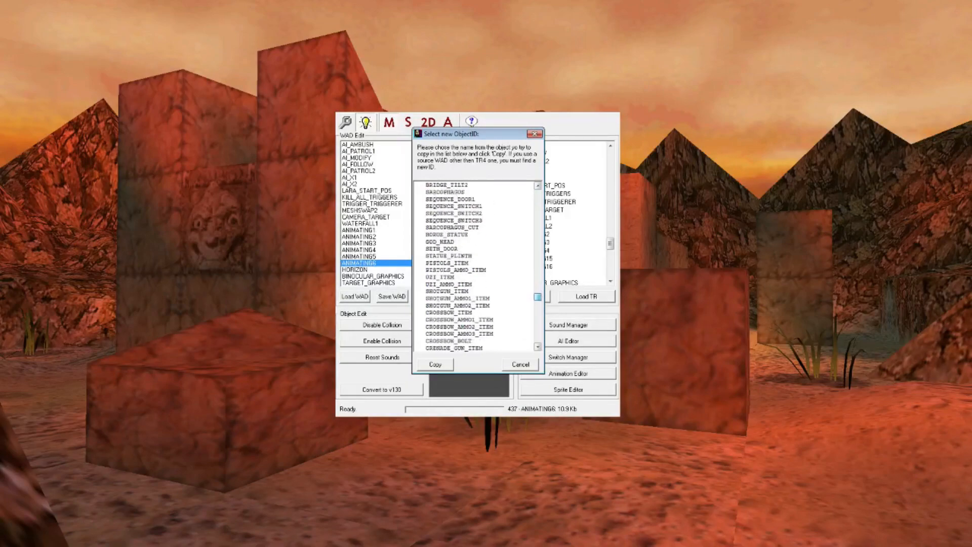
pyautogui.scroll(3, 475, 266)
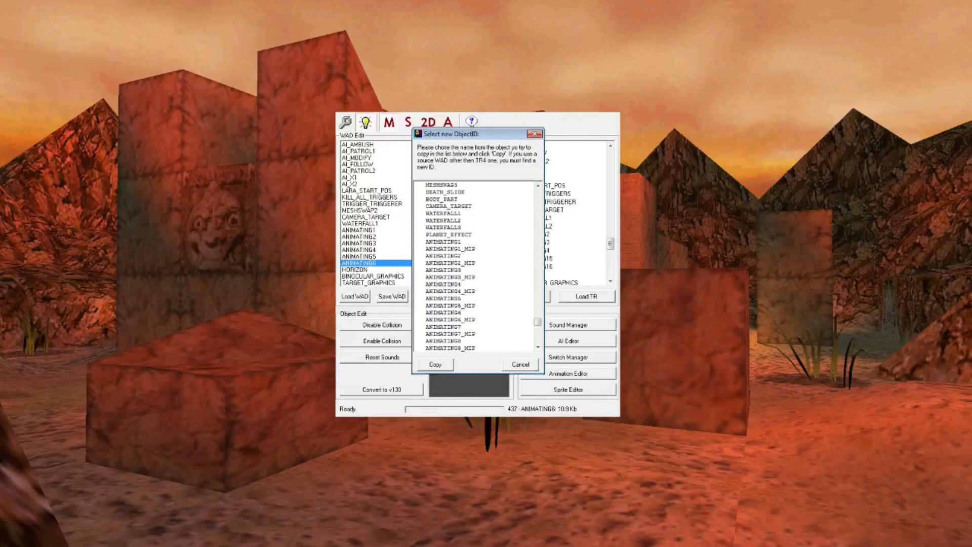
pyautogui.click(450, 248)
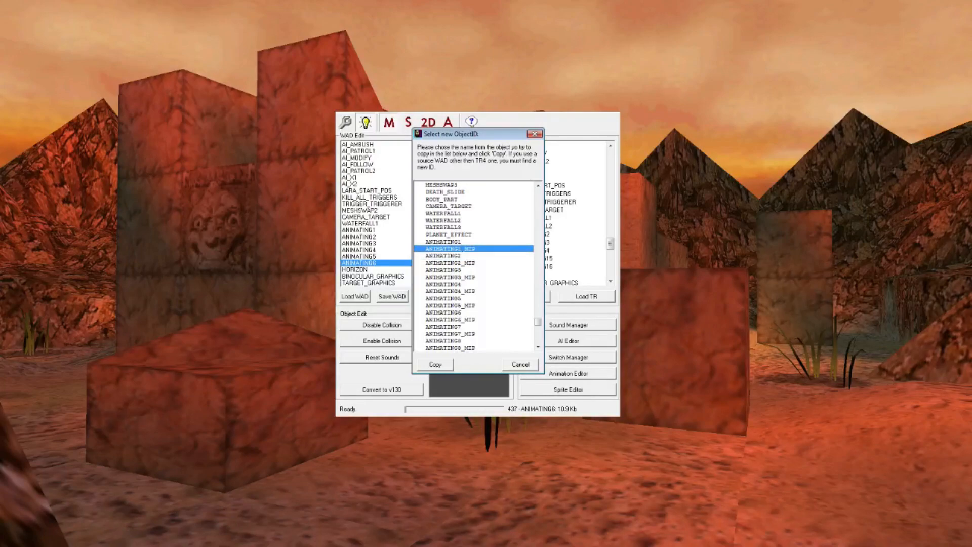
pyautogui.click(450, 263)
pyautogui.click(451, 277)
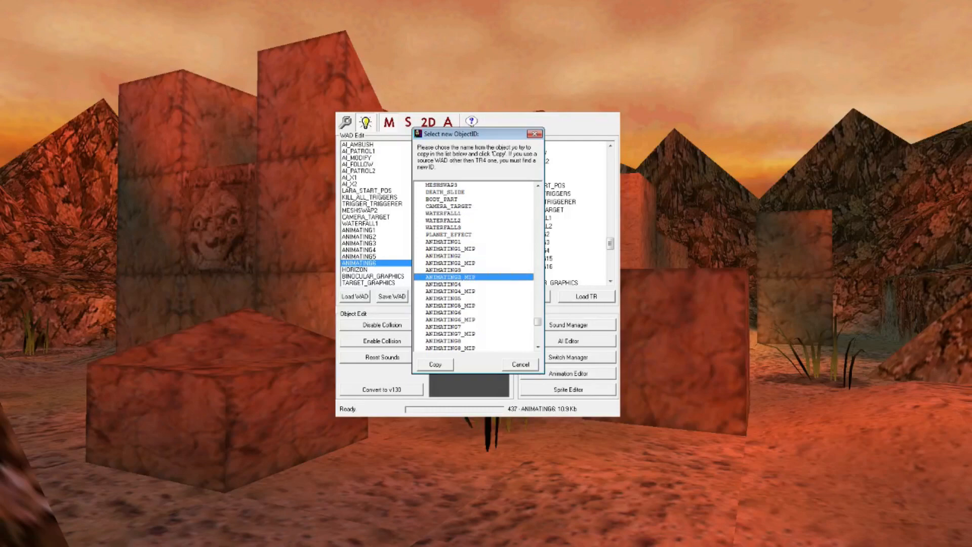
pyautogui.click(450, 263)
pyautogui.click(451, 249)
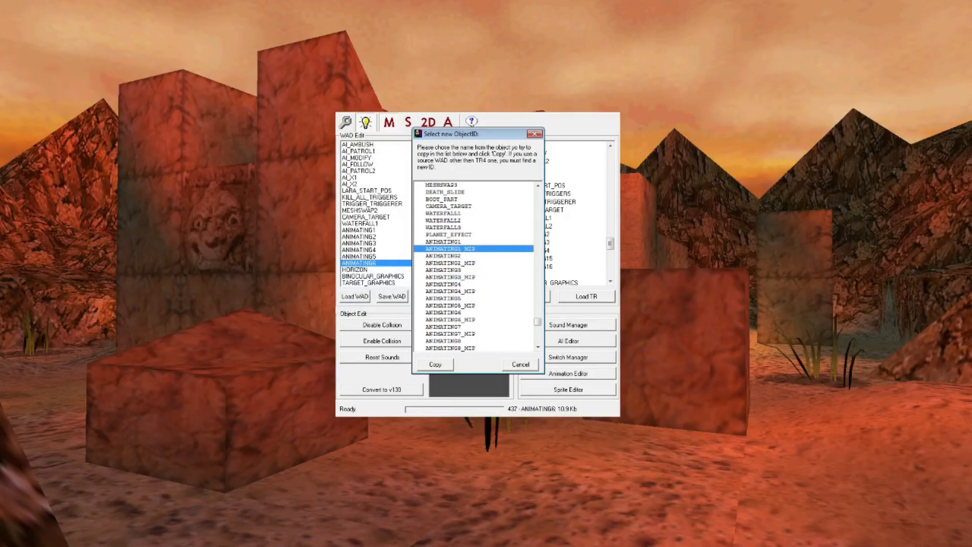
pyautogui.click(450, 263)
pyautogui.scroll(-4, 474, 266)
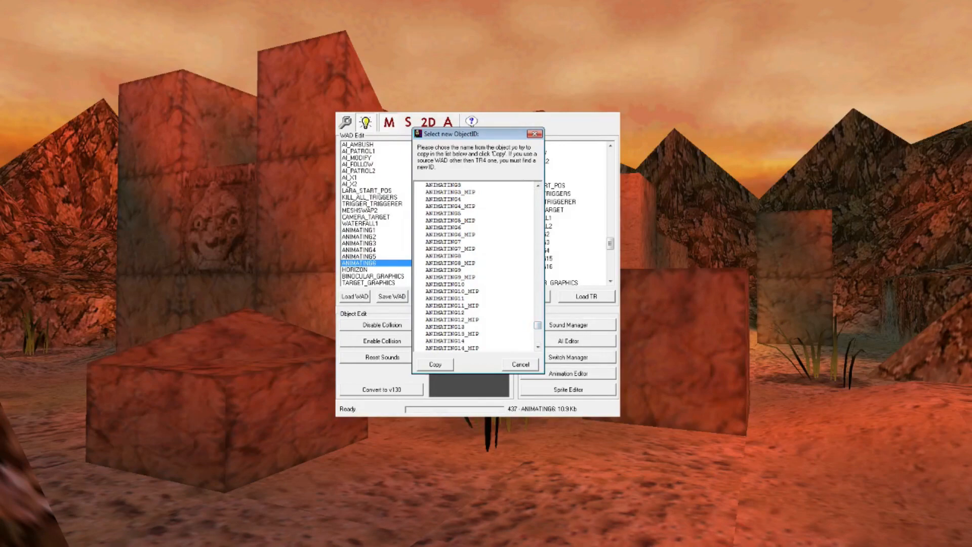
pyautogui.click(450, 277)
pyautogui.click(453, 291)
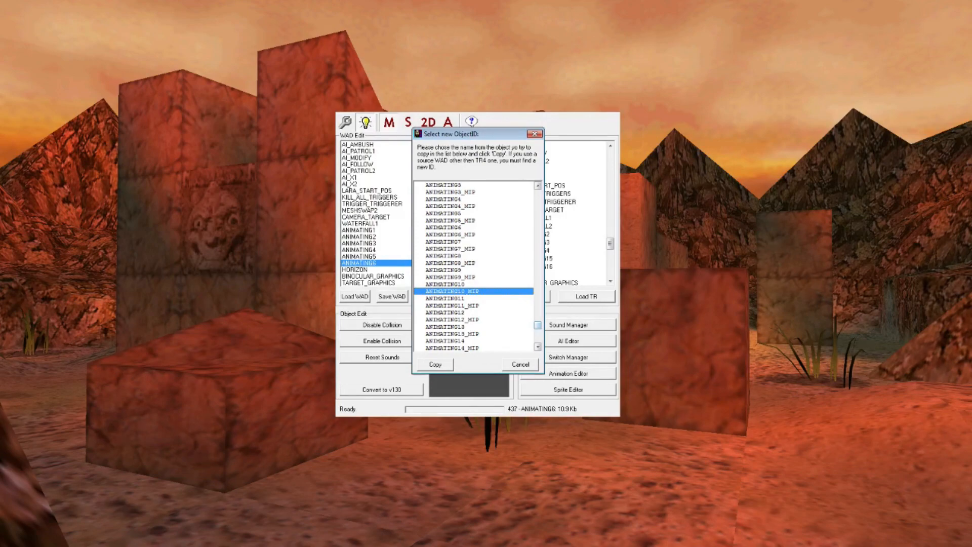
# Examine the enemy object IDs around SAS_DYING_MIP and cancel the ANIMATING2 copy.
pyautogui.moveTo(538, 325); pyautogui.dragTo(538, 221)
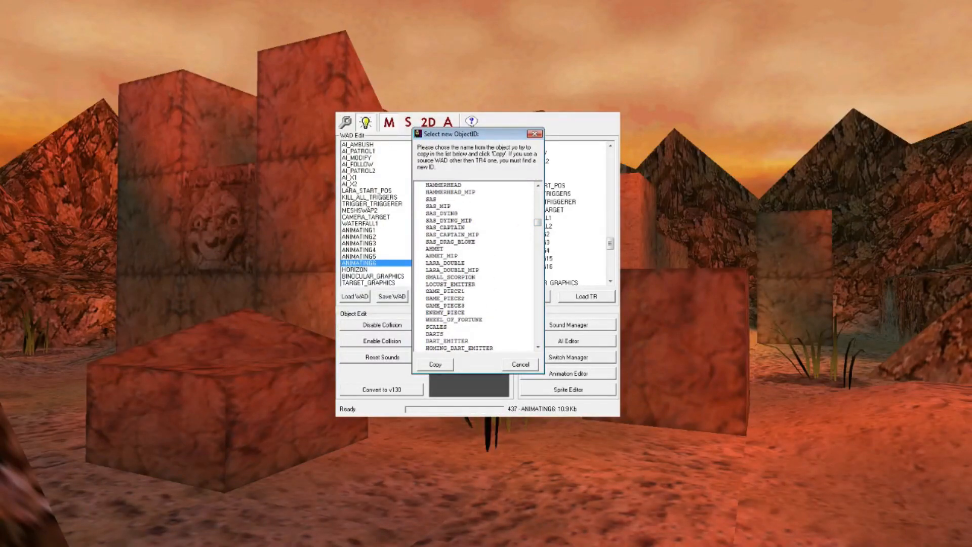
pyautogui.click(449, 220)
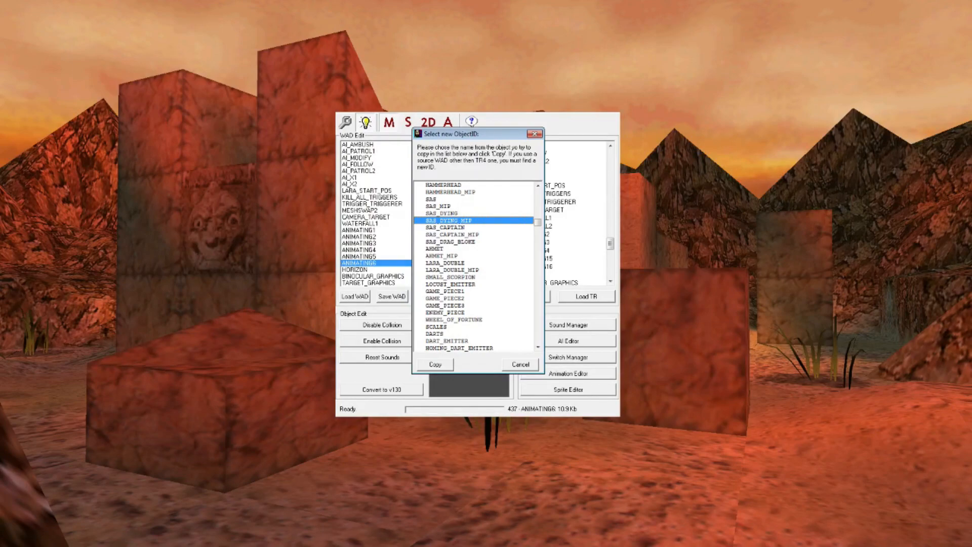
pyautogui.click(520, 364)
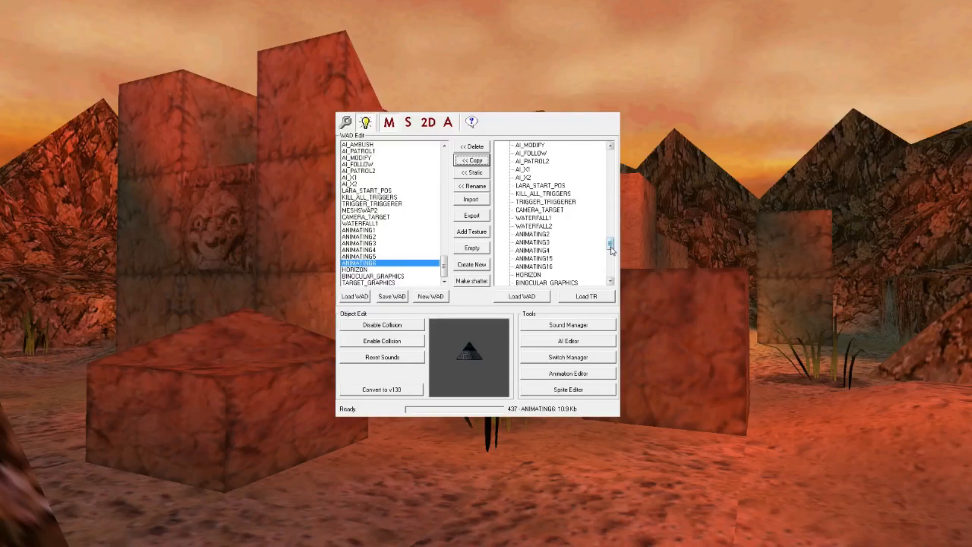
# Copy BIRD_BLADE from cleopal.WAS into the karnak WAD, replacing the existing moveable.
pyautogui.moveTo(612, 249); pyautogui.dragTo(612, 187)
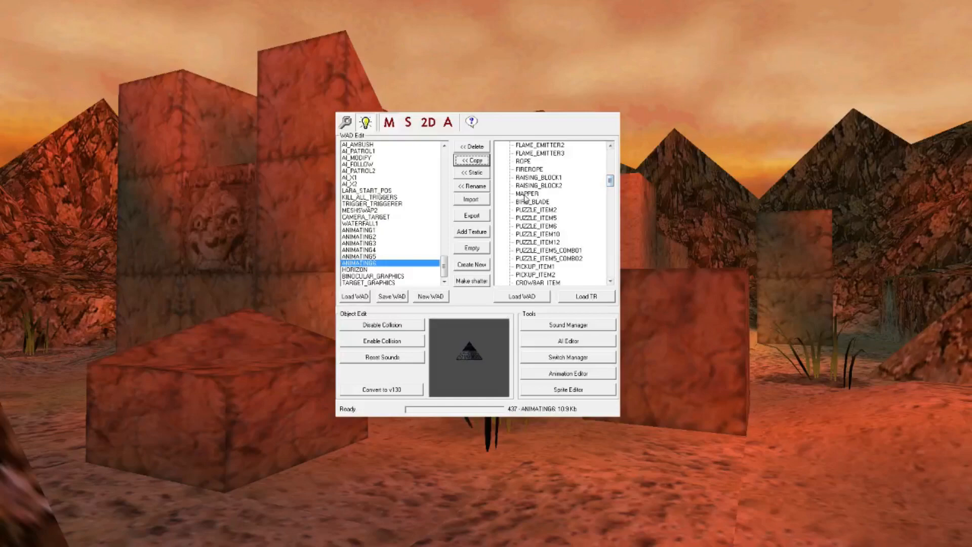
pyautogui.click(532, 202)
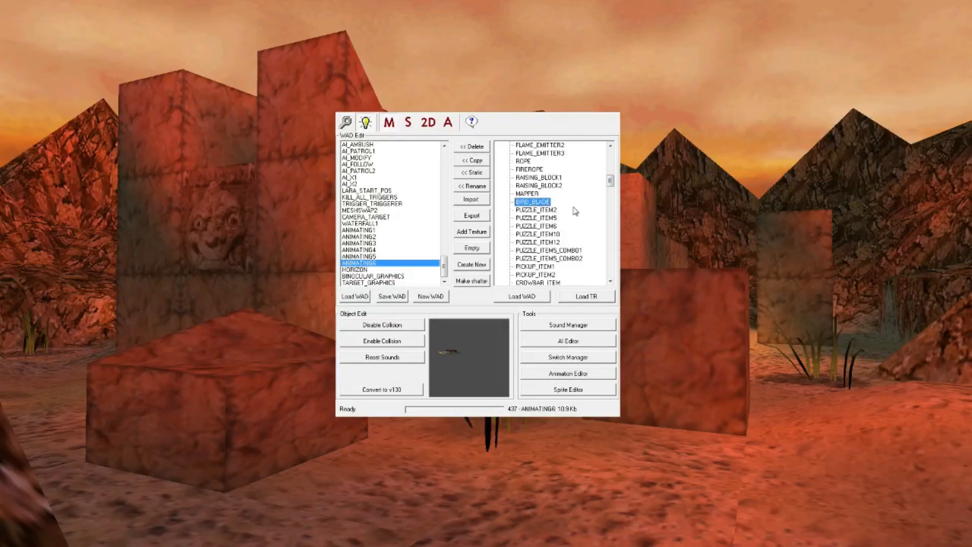
pyautogui.click(472, 161)
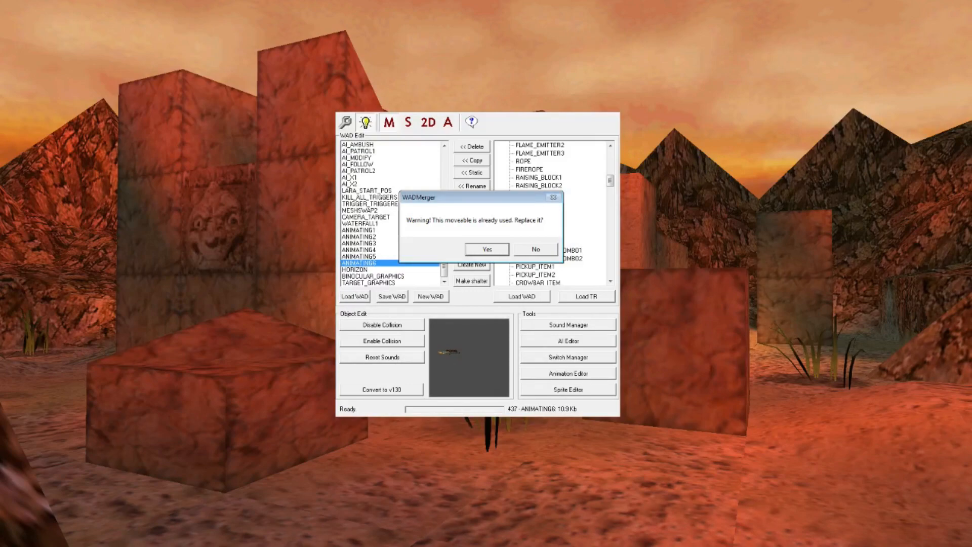
pyautogui.click(487, 249)
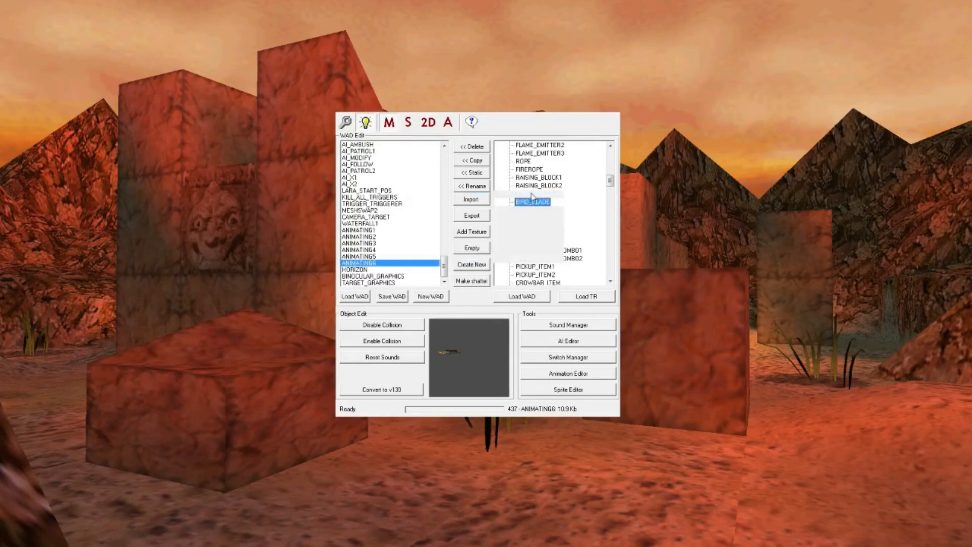
# Copy RAISING_BLOCK1 and RAISING_BLOCK2 from cleopal.WAS into the karnak WAD, accepting the replacement of the moveable already in use.
pyautogui.click(557, 179)
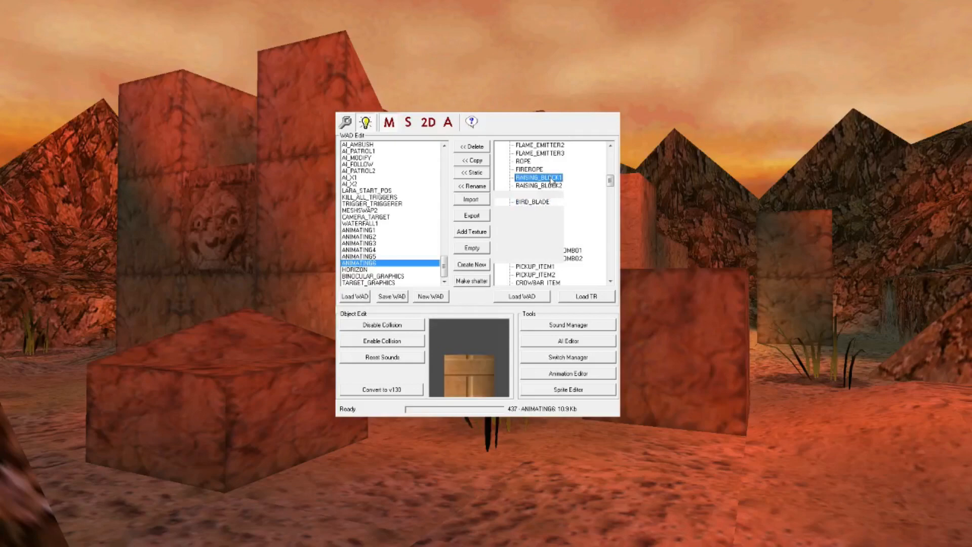
pyautogui.doubleClick(551, 180)
pyautogui.doubleClick(549, 185)
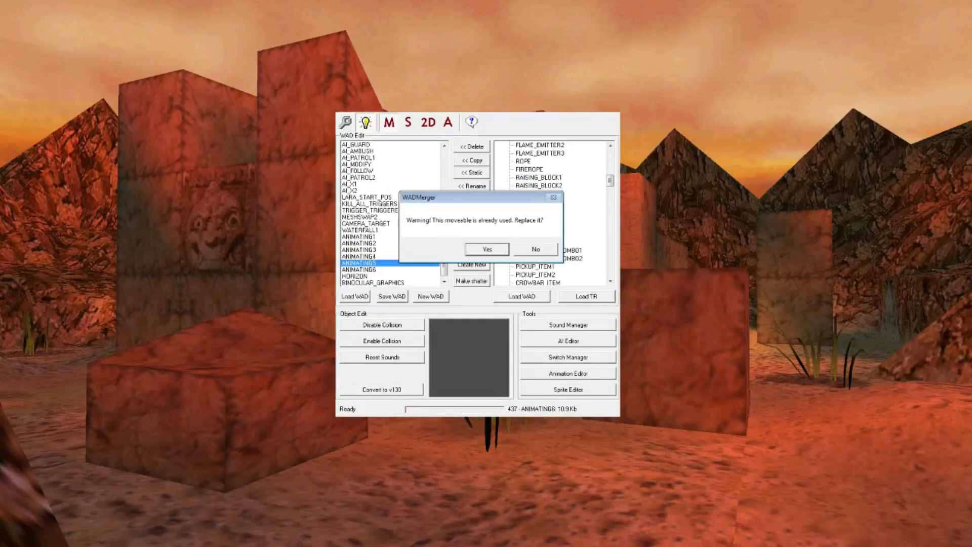
pyautogui.click(488, 250)
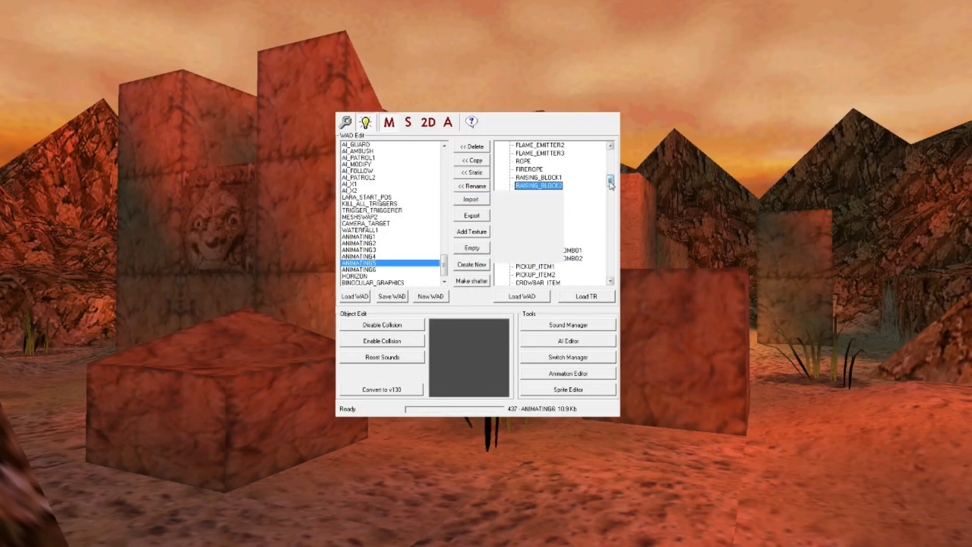
# Copy the moveables TEETH_SPIKES and HARPY from cleopal.WAS into the karnak WAD.
pyautogui.moveTo(611, 185); pyautogui.dragTo(611, 172)
pyautogui.doubleClick(542, 235)
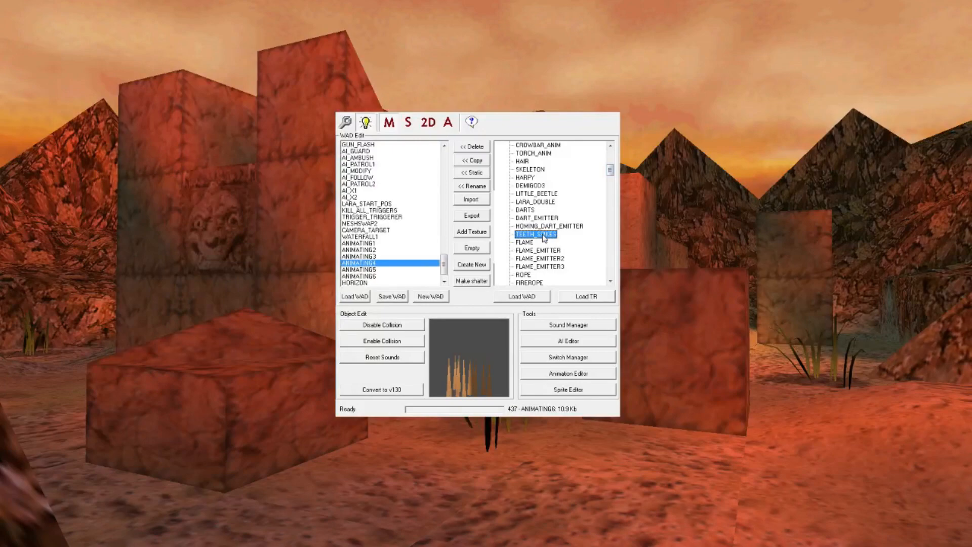
pyautogui.click(531, 186)
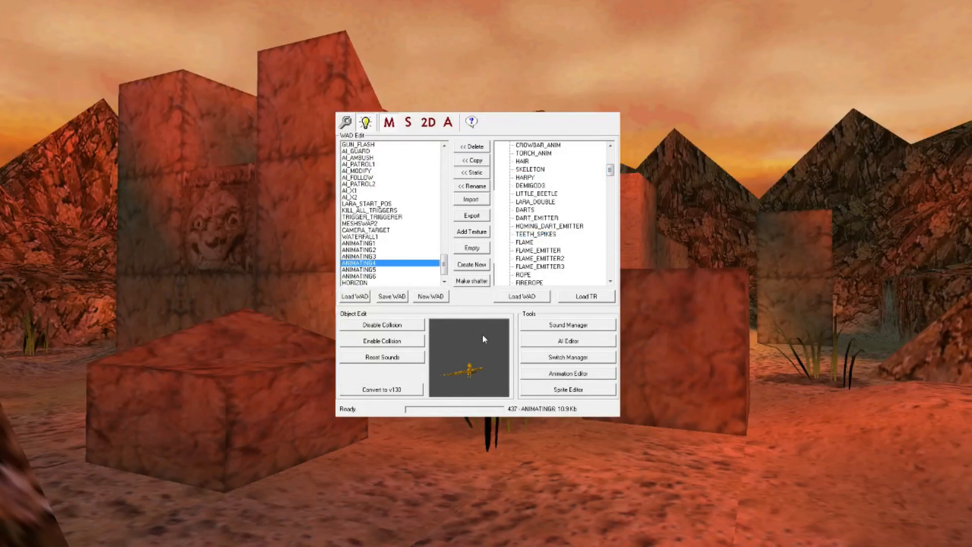
pyautogui.doubleClick(526, 178)
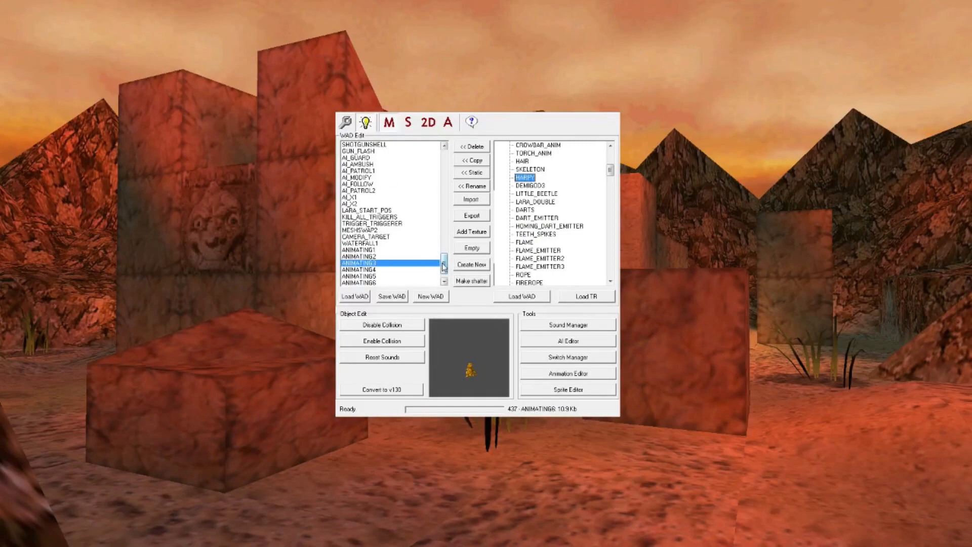
# Preview the DOOR_TYPE1 moveable of cleopal.WAS from different angles.
pyautogui.moveTo(444, 267); pyautogui.dragTo(445, 278)
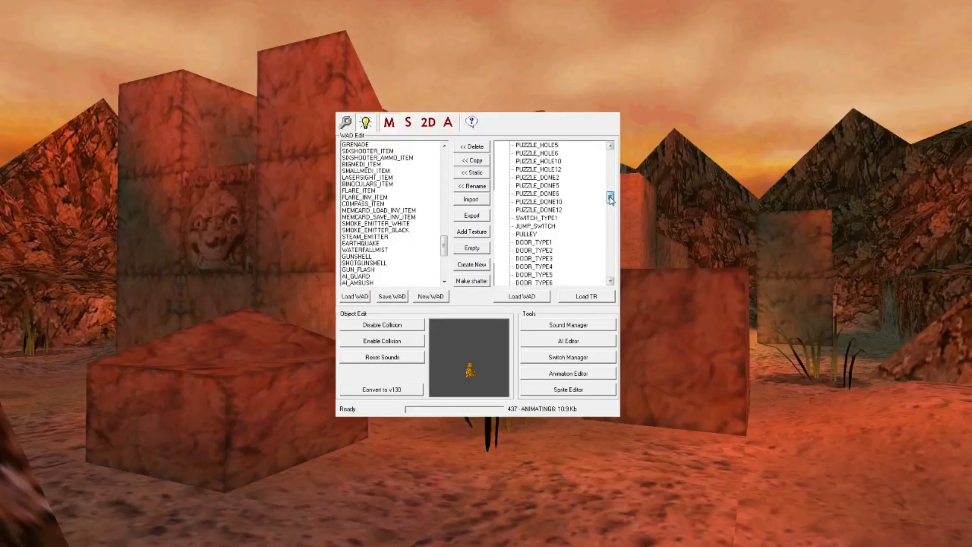
pyautogui.moveTo(610, 199); pyautogui.dragTo(610, 202)
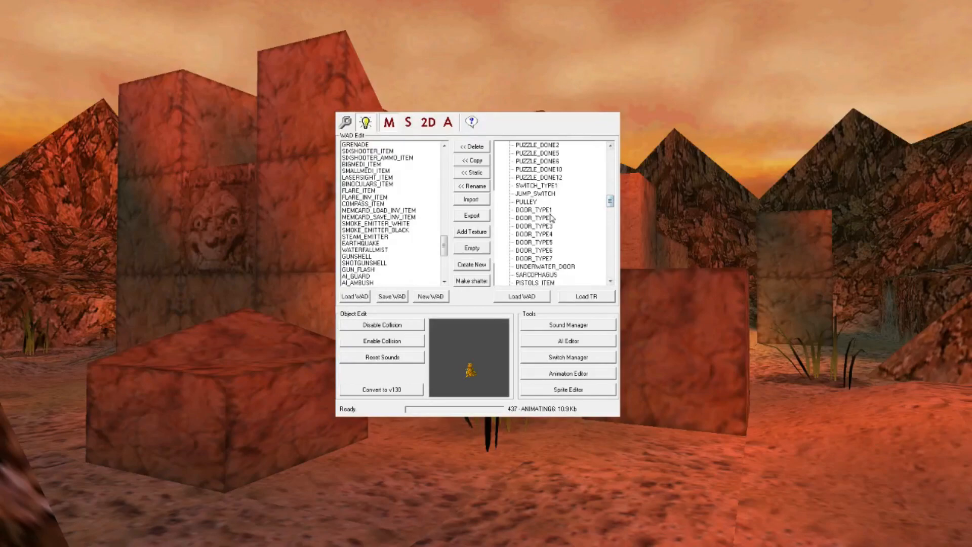
pyautogui.click(557, 212)
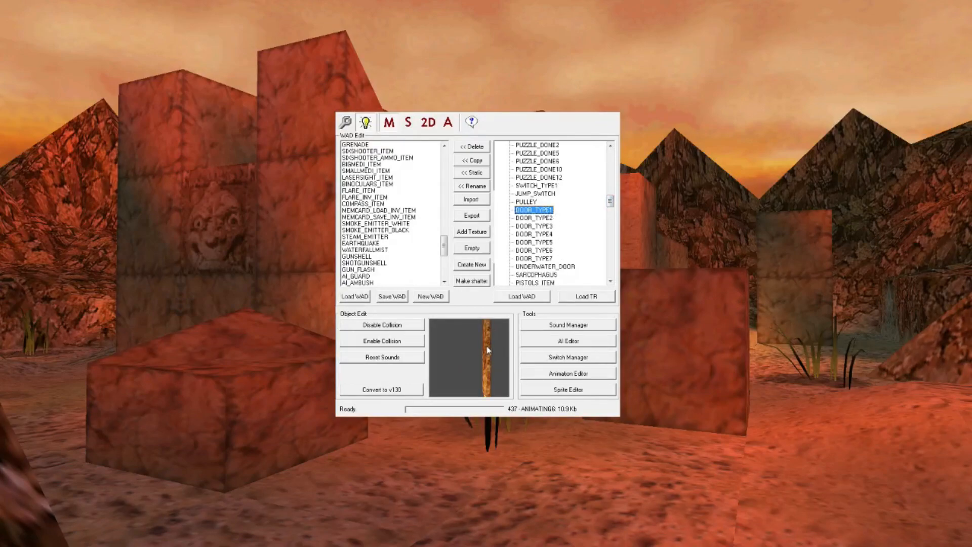
pyautogui.click(473, 366)
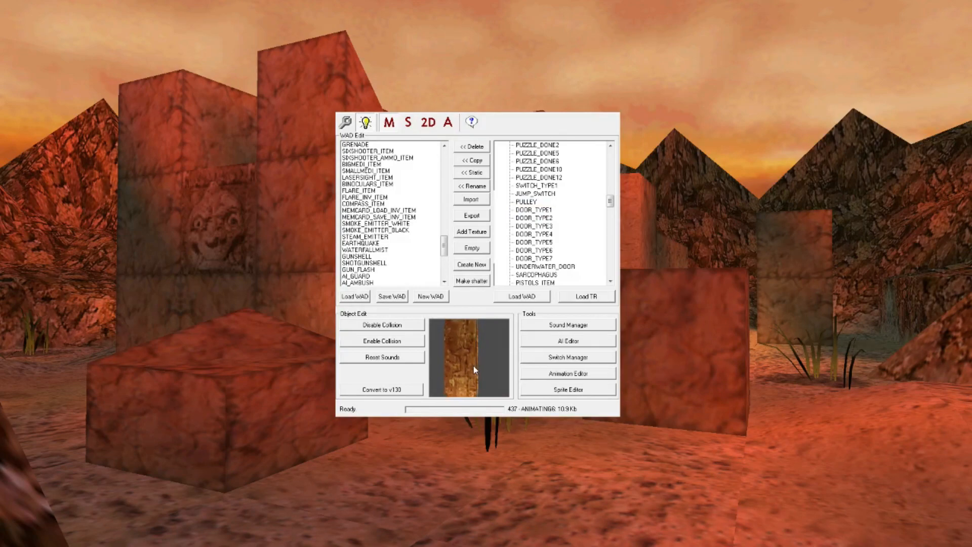
pyautogui.click(546, 212)
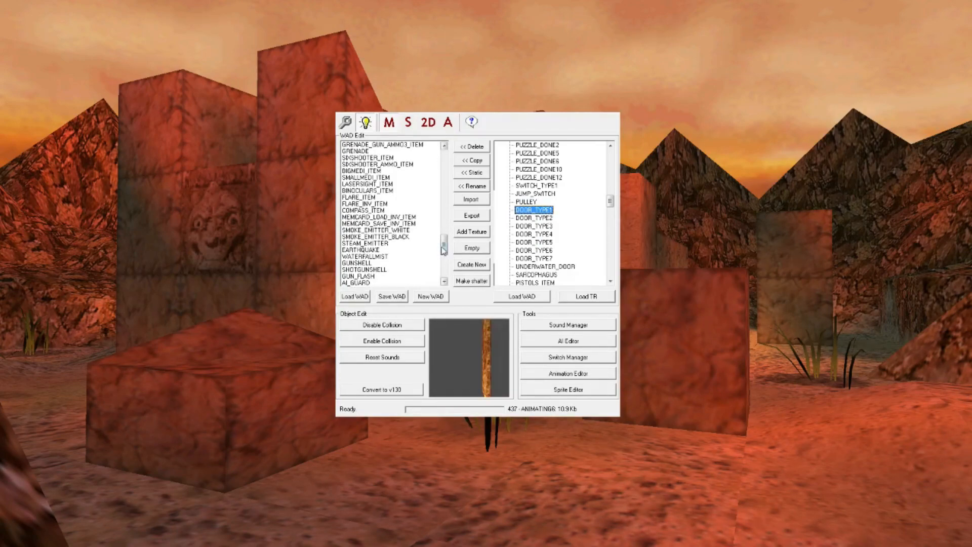
# Examine the karnak WAD's existing doors between DOOR_TYPE1 and DOOR_TYPE8, finishing with DOOR_TYPE1 selected.
pyautogui.moveTo(445, 249); pyautogui.dragTo(444, 225)
pyautogui.click(376, 237)
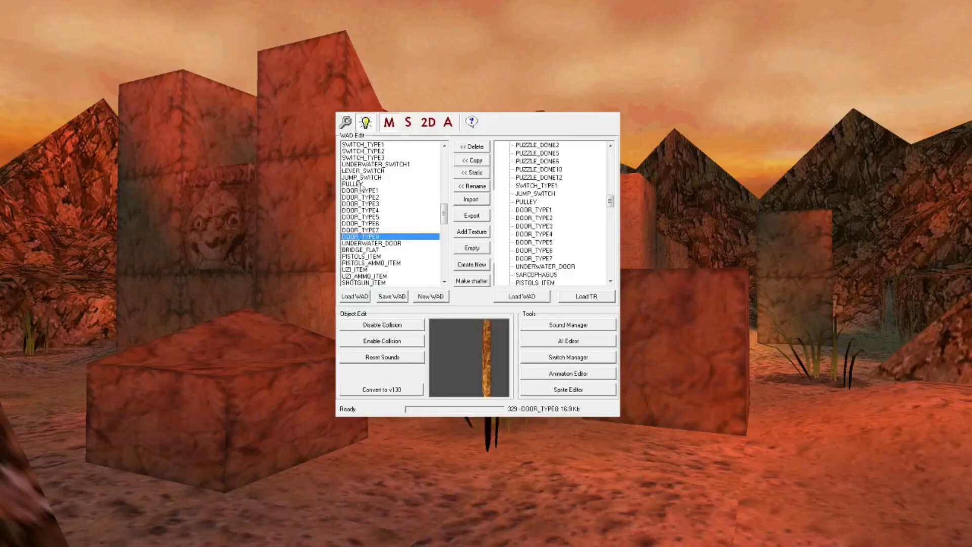
pyautogui.click(377, 231)
pyautogui.click(371, 238)
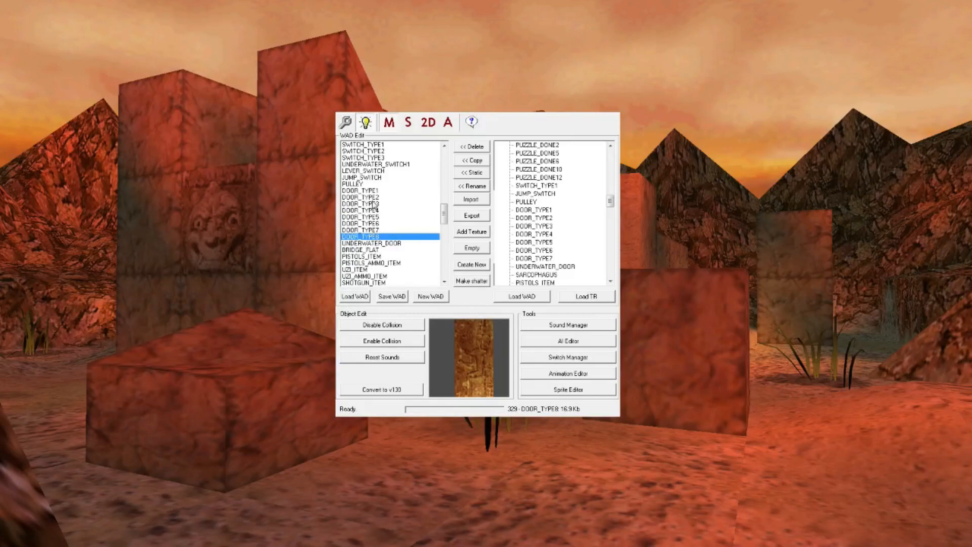
pyautogui.click(375, 191)
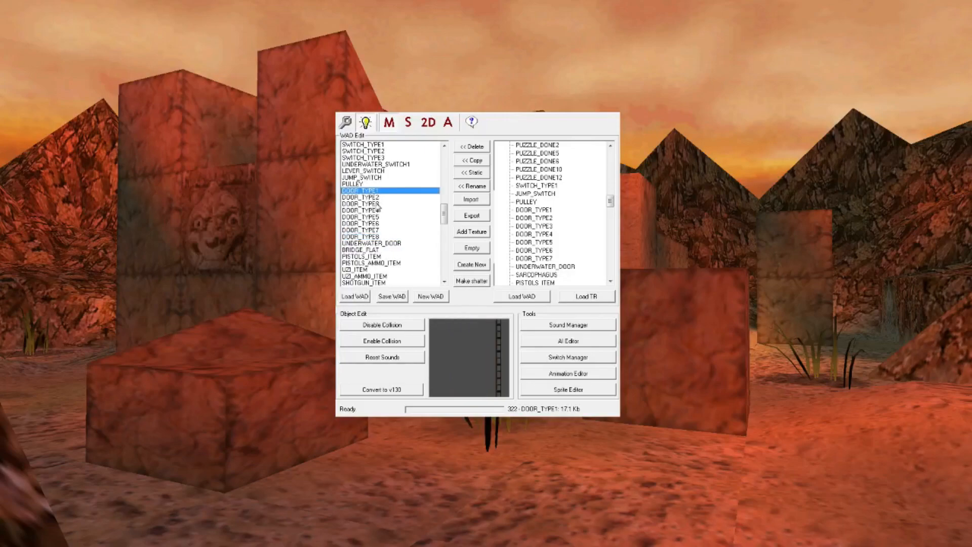
pyautogui.click(377, 203)
pyautogui.click(382, 211)
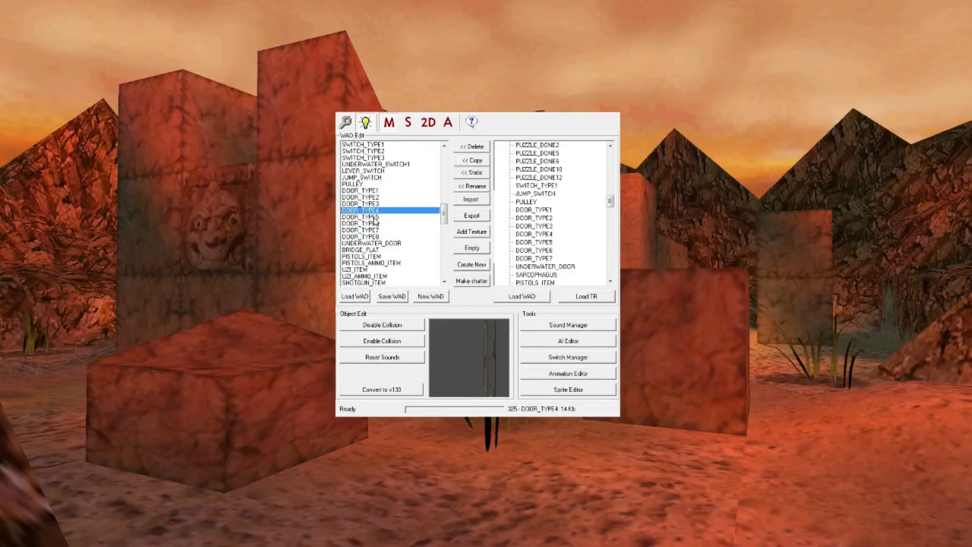
pyautogui.click(375, 218)
pyautogui.click(384, 224)
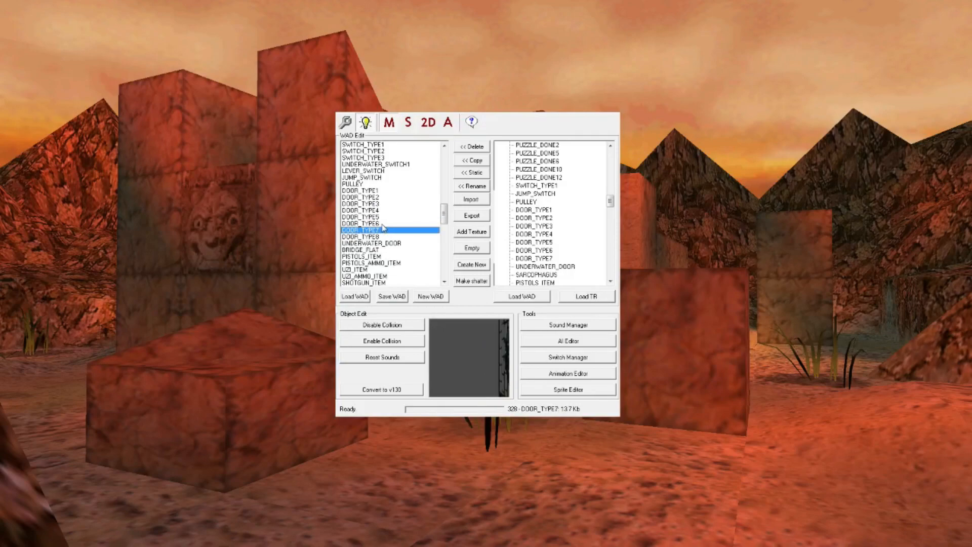
pyautogui.click(376, 191)
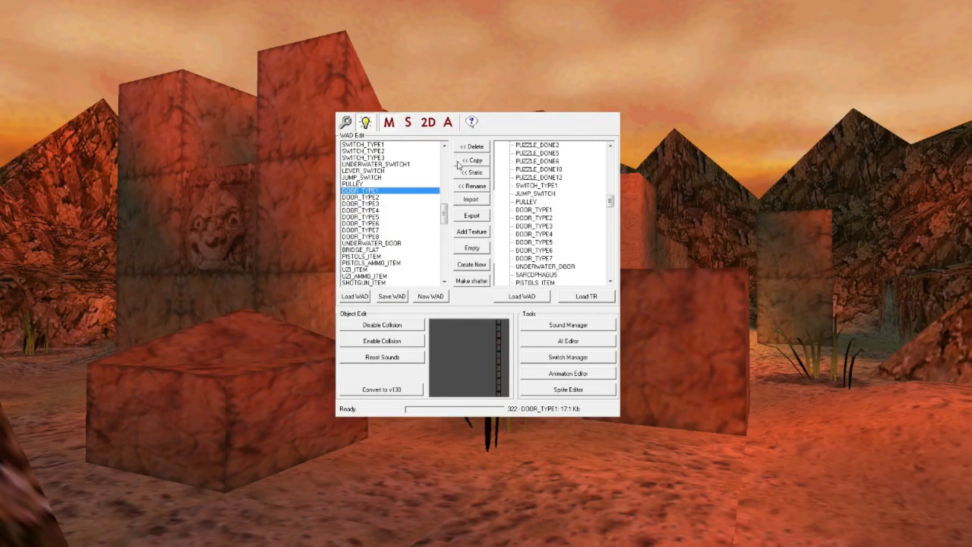
# Delete the moveable DOOR_TYPE1 from the karnak WAD and select DOOR_TYPE2 there.
pyautogui.click(479, 149)
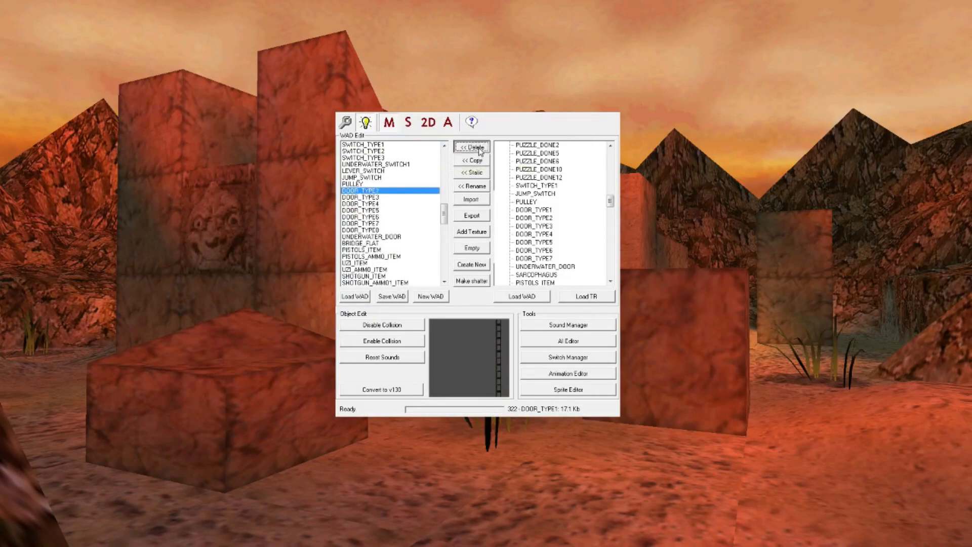
pyautogui.click(386, 191)
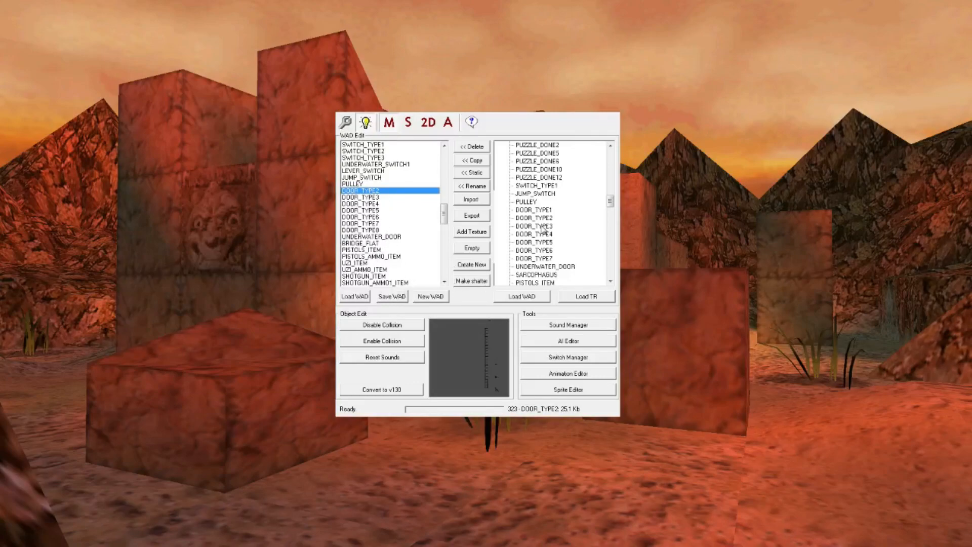
# Preview the UNDERWATER_DOOR moveable of cleopal.WAS from different angles.
pyautogui.click(549, 267)
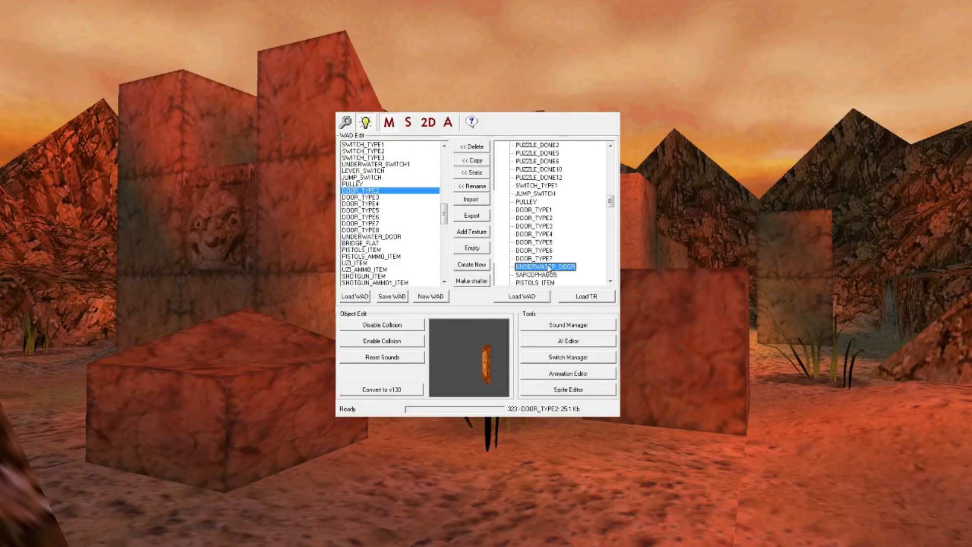
pyautogui.click(478, 368)
pyautogui.press('Left')
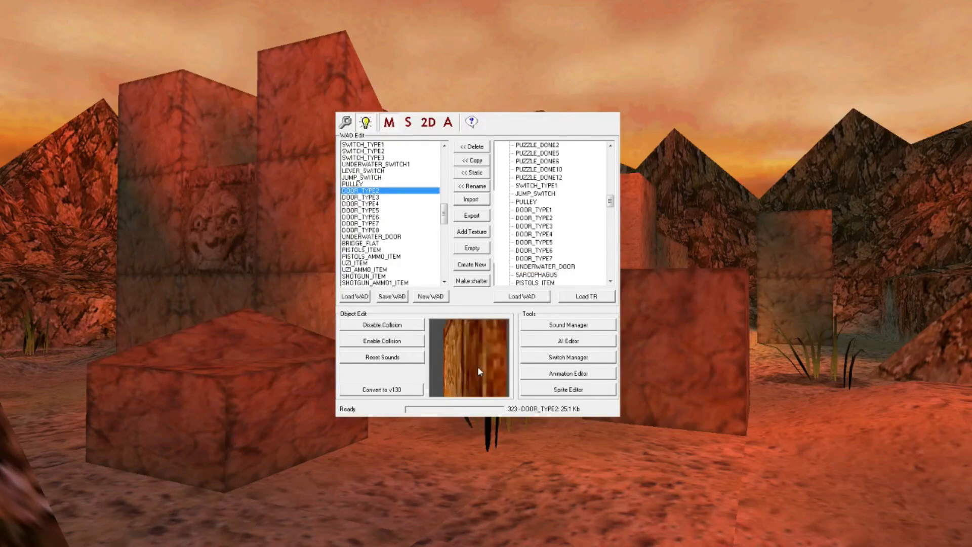
pyautogui.press('Left')
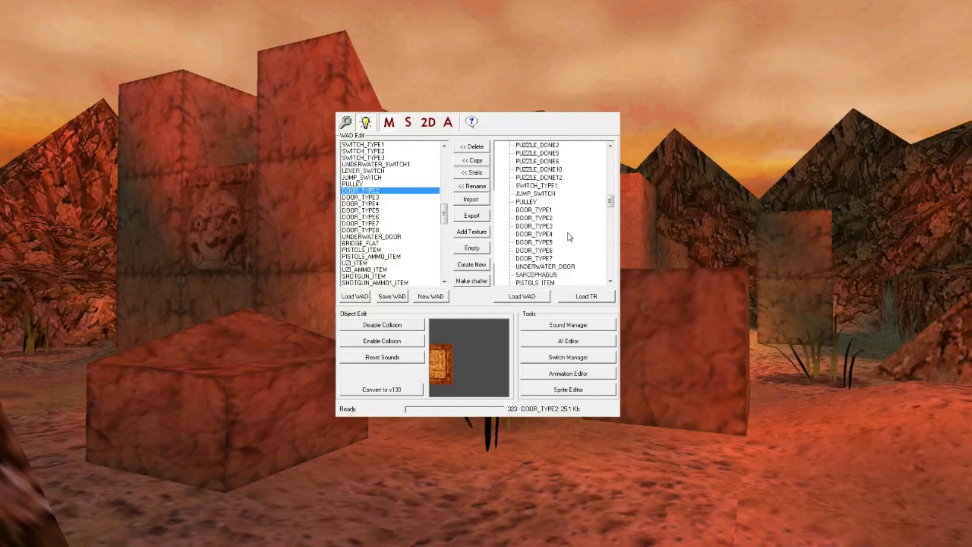
pyautogui.moveTo(564, 272); pyautogui.dragTo(564, 268)
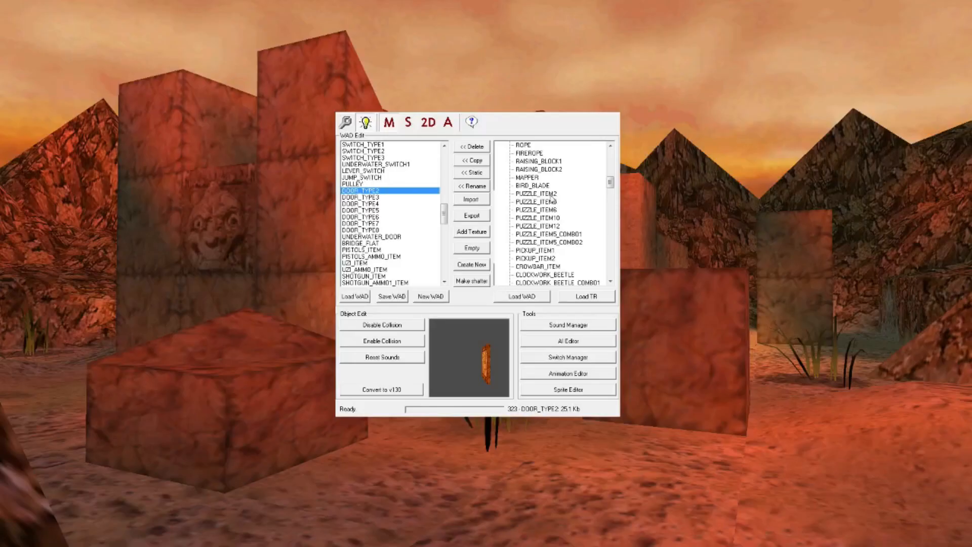
# Preview the puzzle items PUZZLE_ITEM2, PUZZLE_ITEM5, PUZZLE_ITEM6 and PUZZLE_ITEM10 of cleopal.WAS.
pyautogui.click(537, 194)
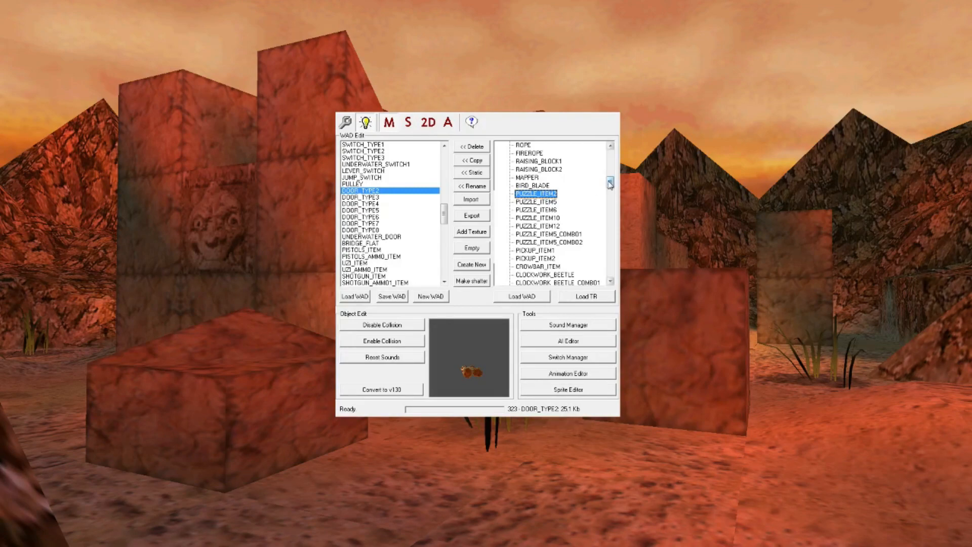
pyautogui.click(544, 203)
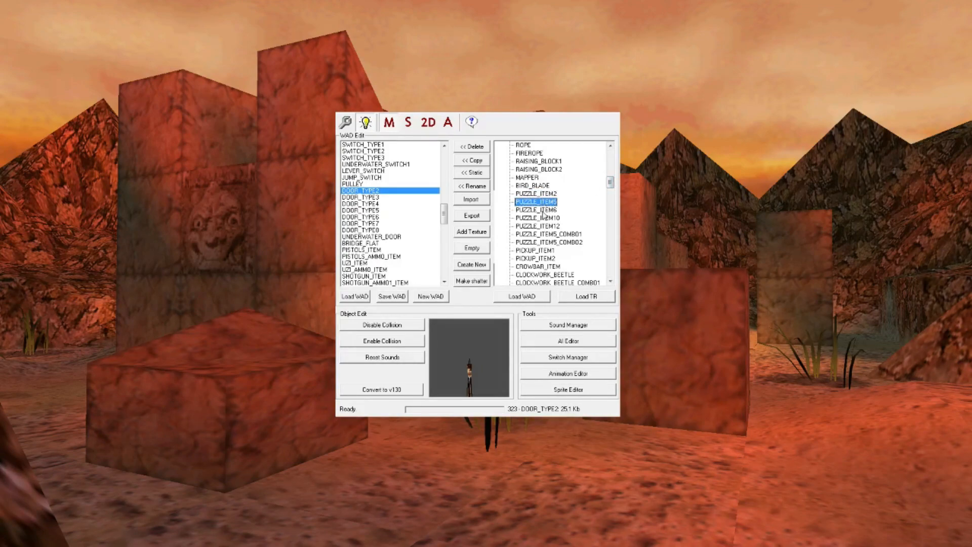
pyautogui.click(545, 213)
pyautogui.scroll(-1, 545, 212)
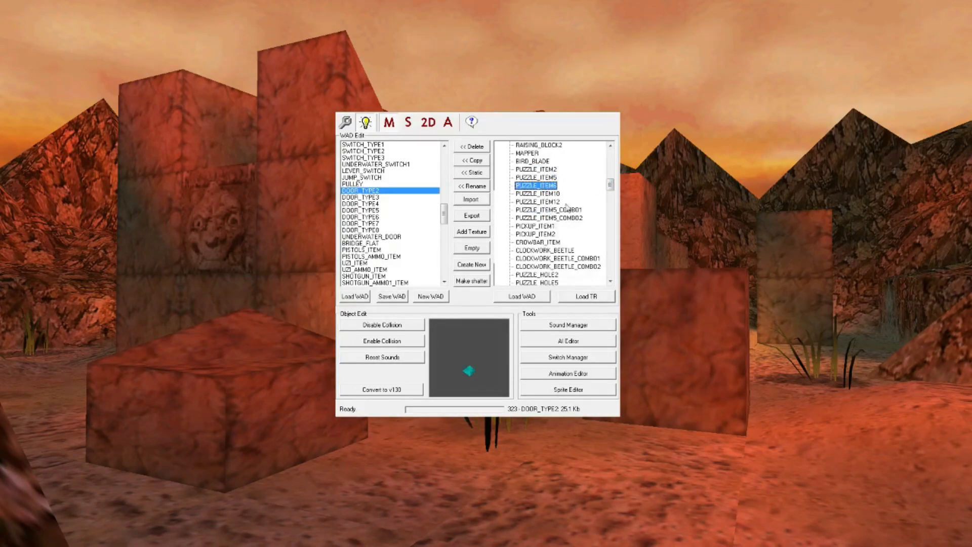
pyautogui.click(548, 196)
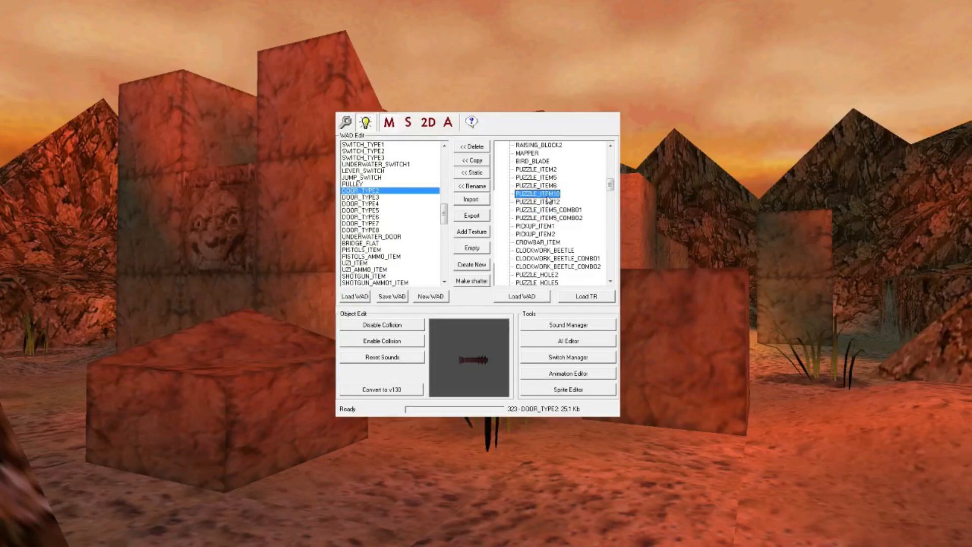
pyautogui.scroll(-2, 541, 201)
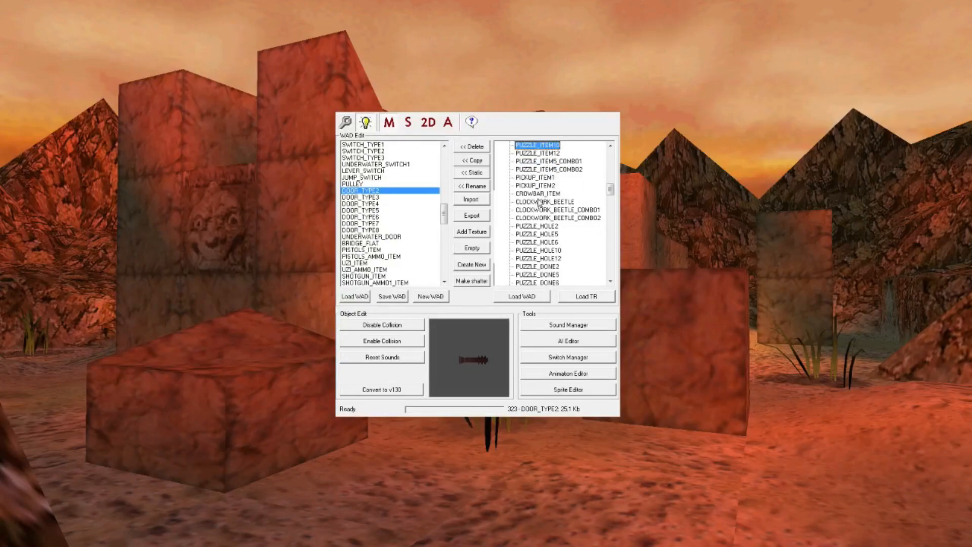
pyautogui.scroll(1, 540, 203)
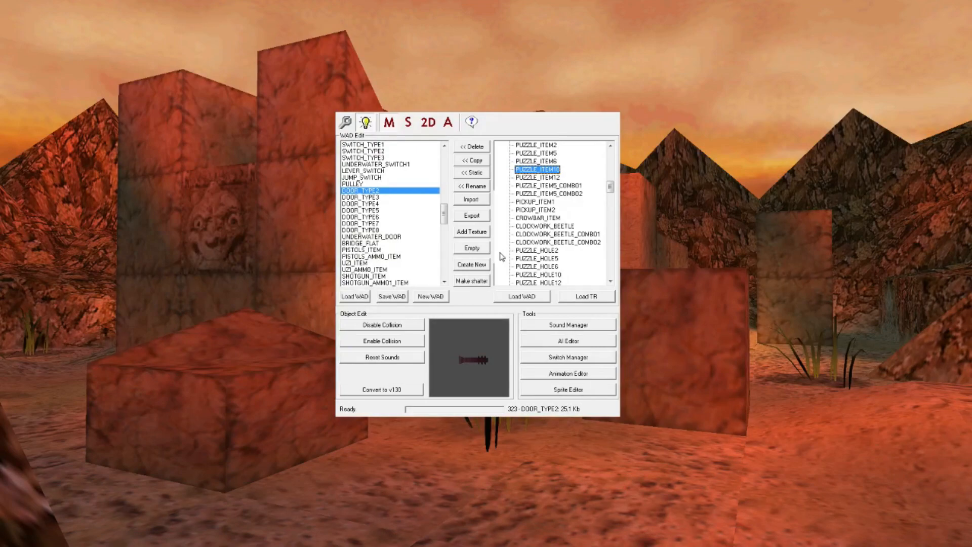
# Preview the puzzle receptacles PUZZLE_HOLE5, PUZZLE_DONE2 and PUZZLE_DONE5 of cleopal.WAS.
pyautogui.click(541, 262)
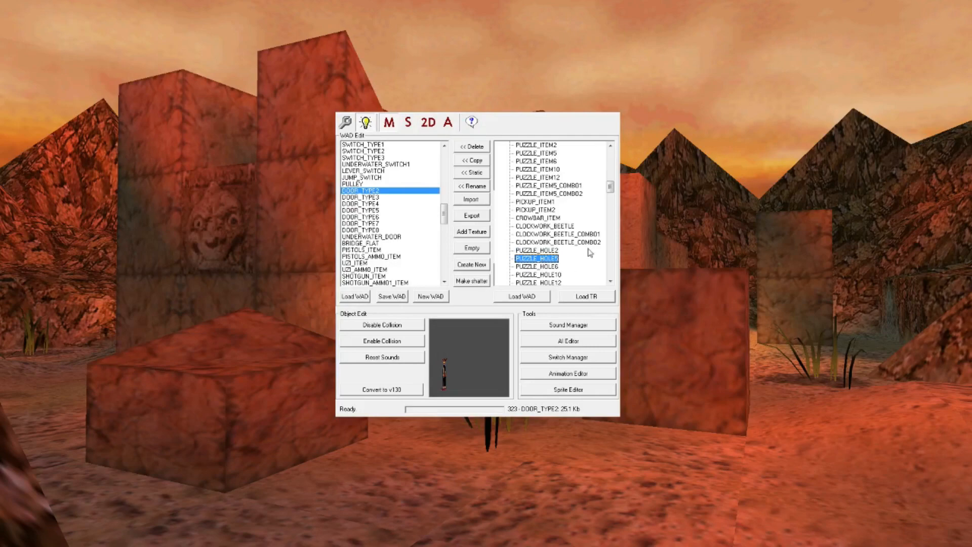
pyautogui.moveTo(611, 189); pyautogui.dragTo(611, 192)
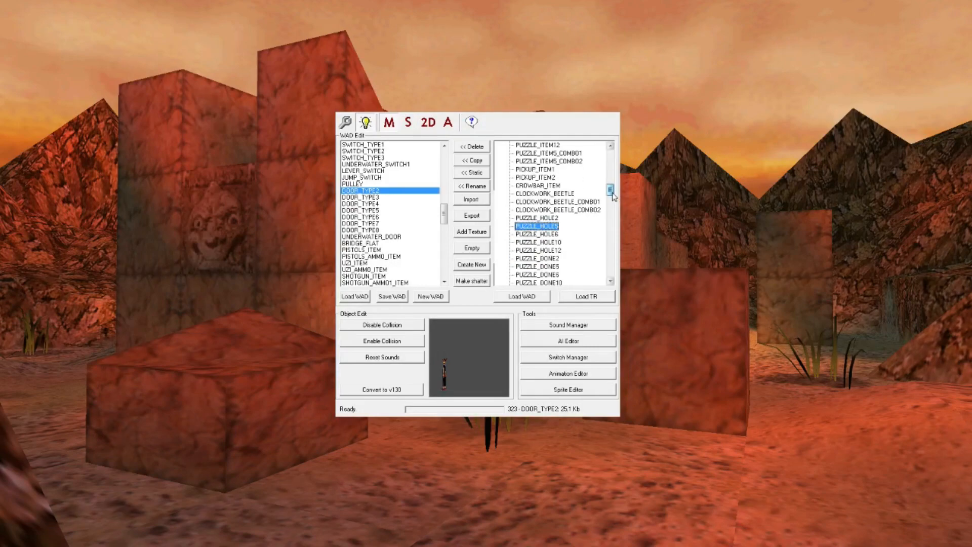
pyautogui.click(557, 259)
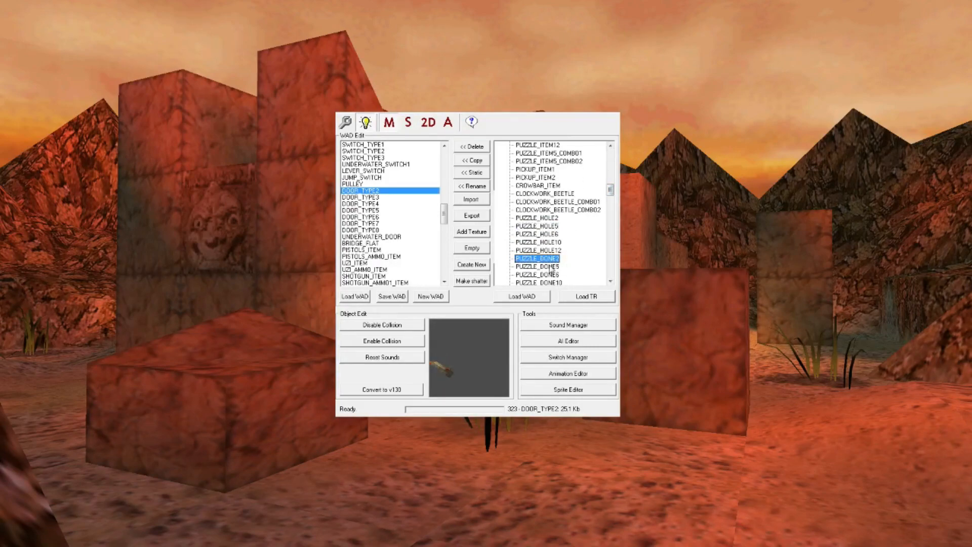
pyautogui.click(552, 267)
pyautogui.click(478, 375)
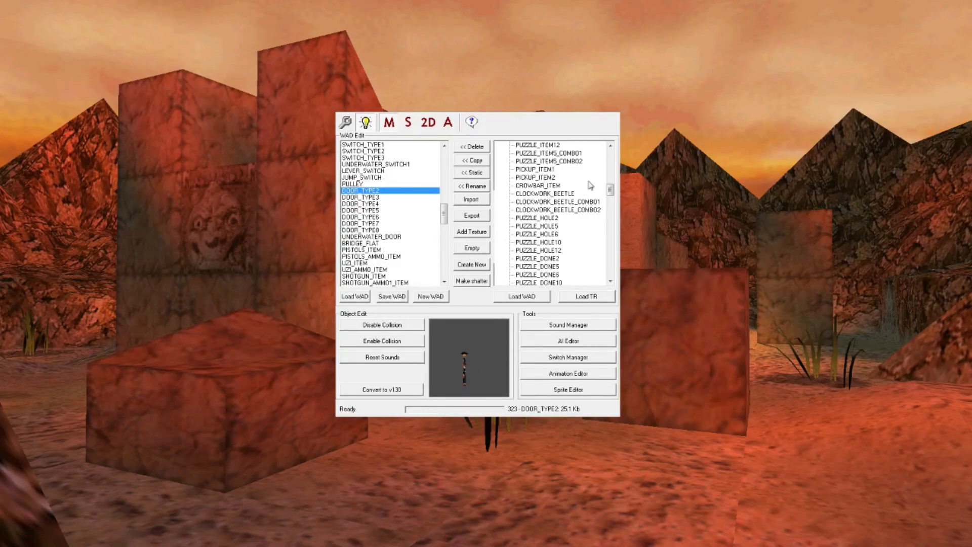
# Copy the moveable PUZZLE_ITEM10 from cleopal.WAS into the karnak WAD and select the copy there.
pyautogui.moveTo(611, 194); pyautogui.dragTo(612, 190)
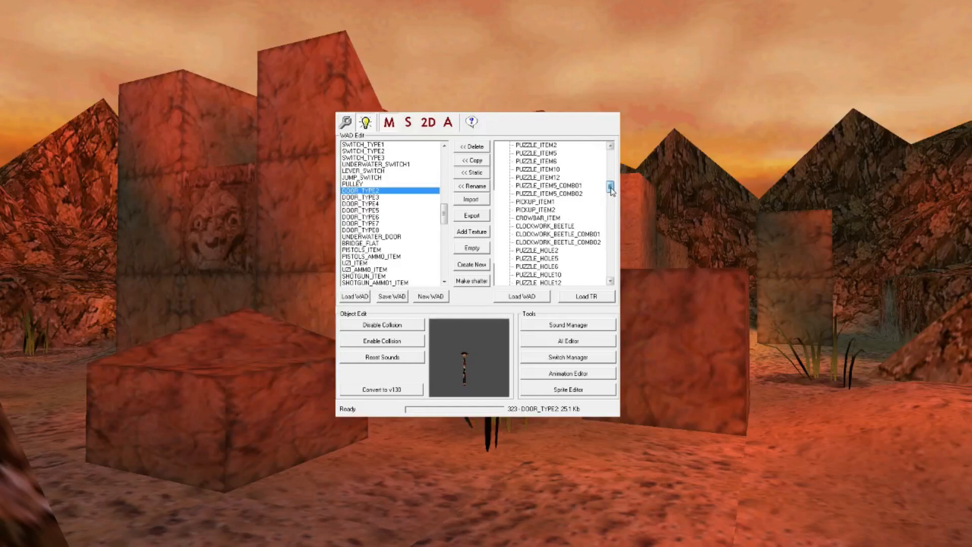
pyautogui.click(553, 170)
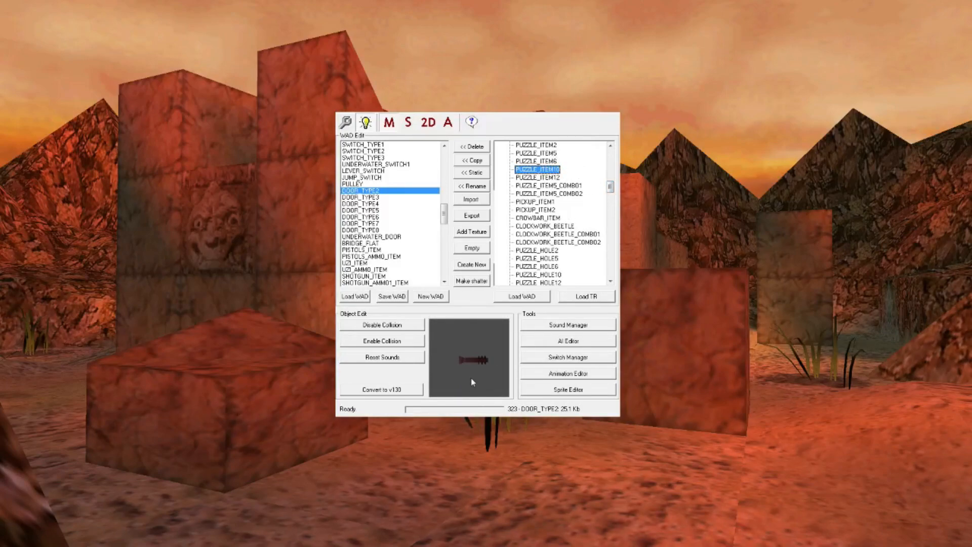
pyautogui.doubleClick(552, 172)
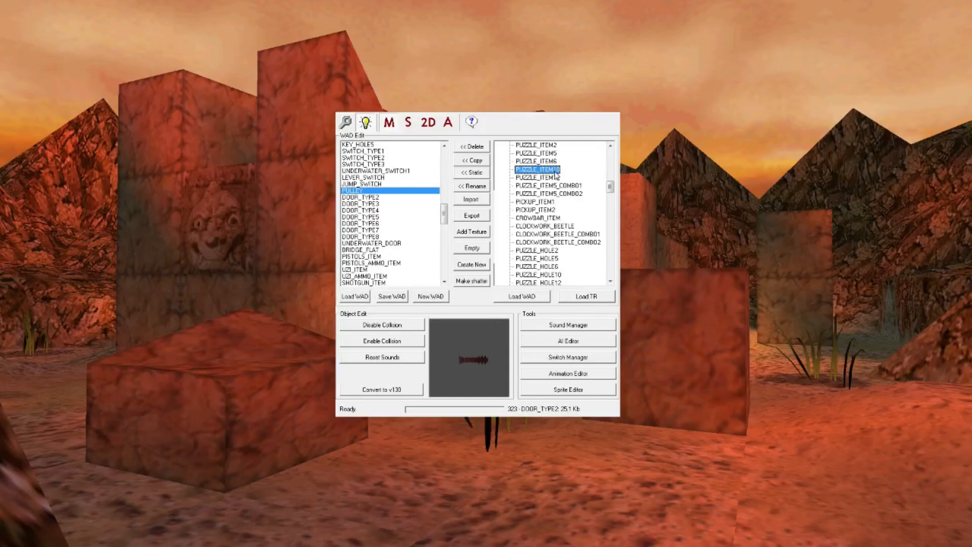
pyautogui.moveTo(445, 218)
pyautogui.mouseDown()
pyautogui.moveTo(444, 265)
pyautogui.moveTo(446, 200)
pyautogui.mouseUp()
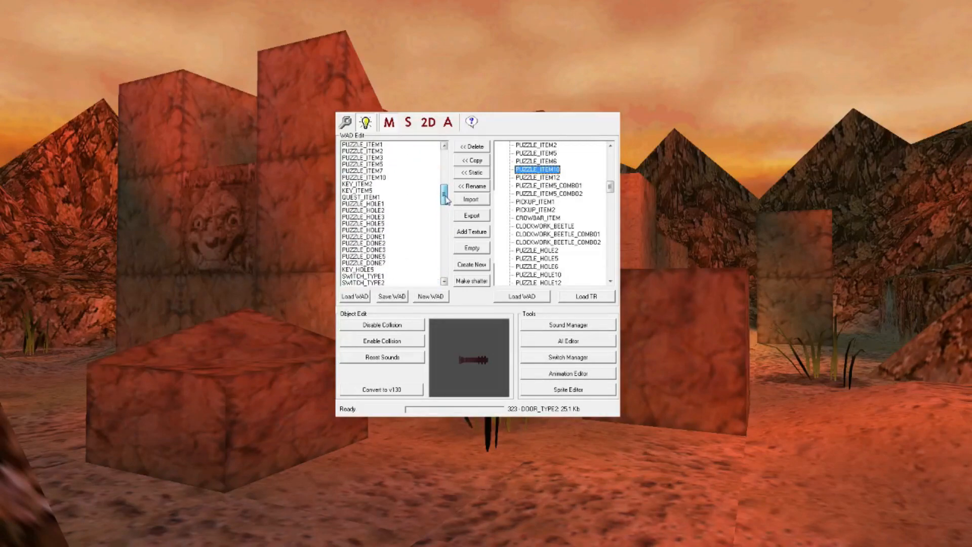
pyautogui.click(388, 179)
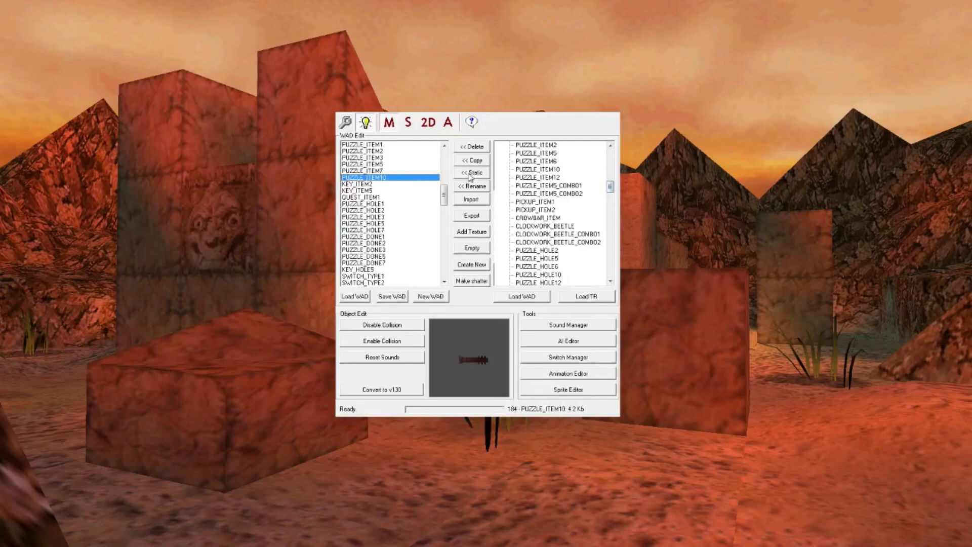
# Copy PUZZLE_HOLE10 from cleopal.WAS into the karnak WAD under the object ID PUZZLE_HOLE10 and select the copy.
pyautogui.scroll(-2, 554, 222)
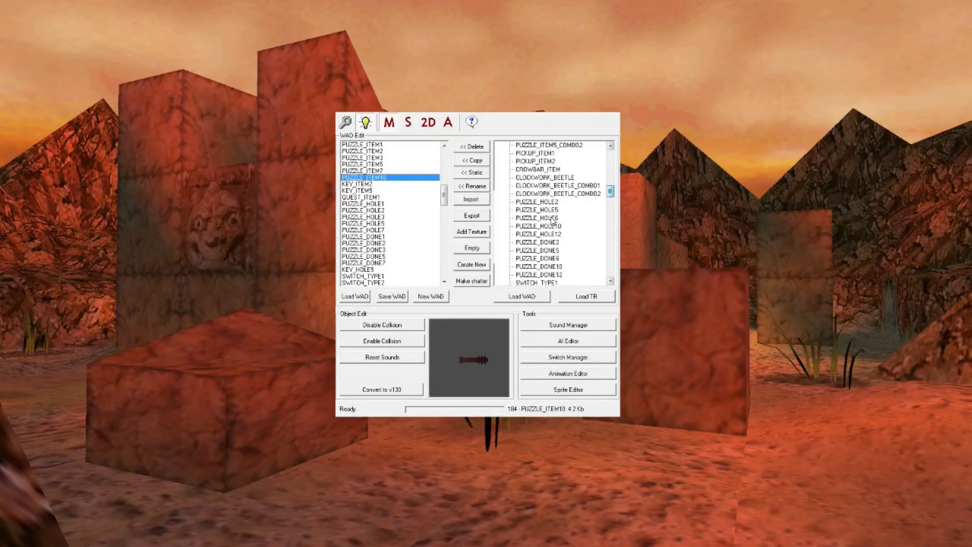
pyautogui.click(534, 227)
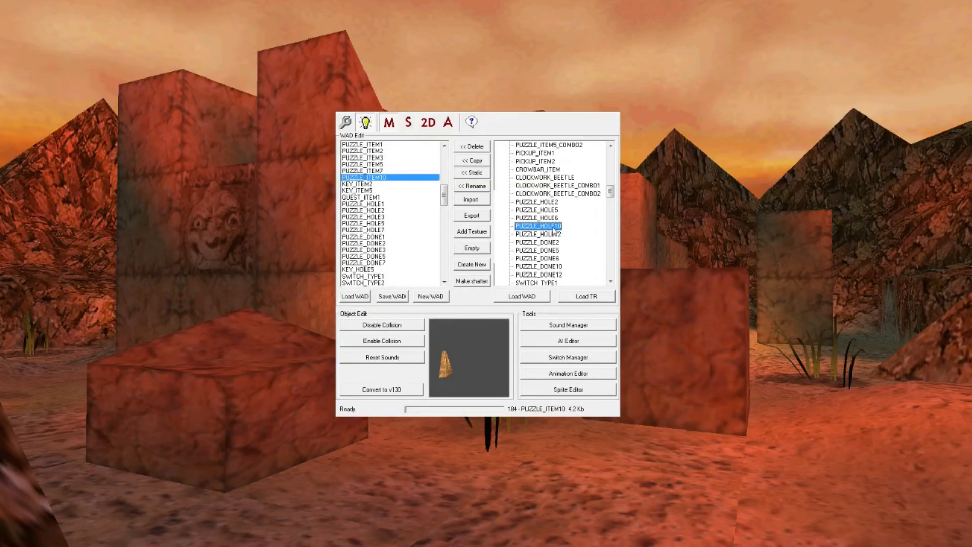
pyautogui.click(475, 161)
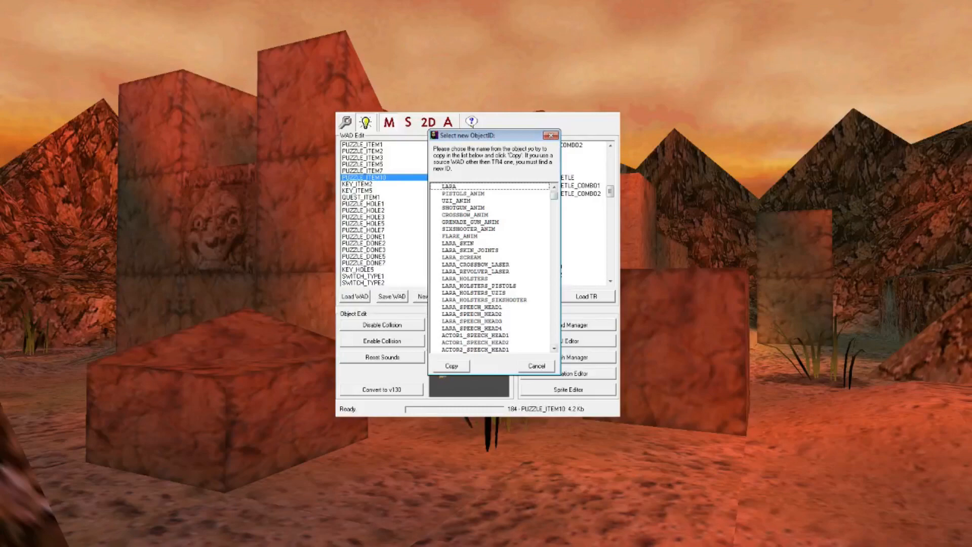
pyautogui.moveTo(554, 196); pyautogui.dragTo(554, 274)
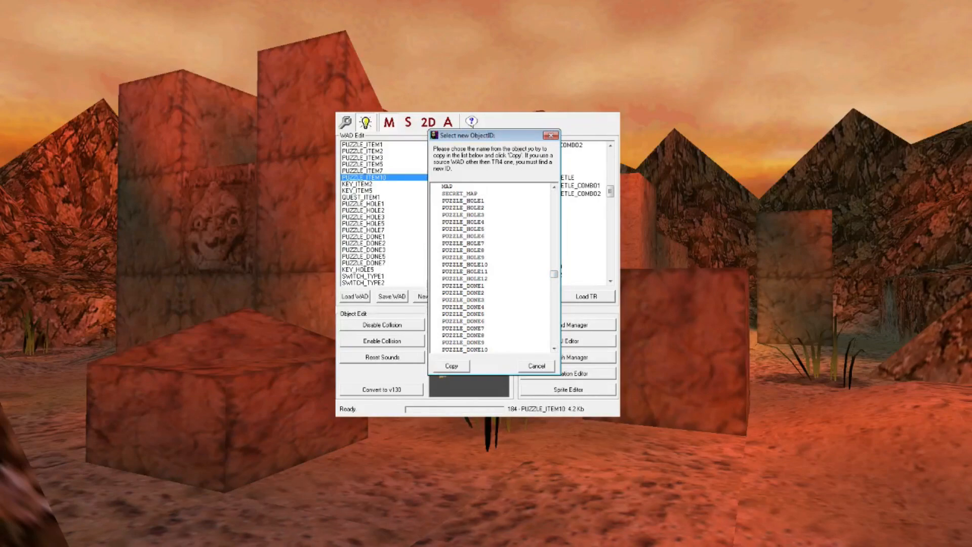
pyautogui.click(465, 265)
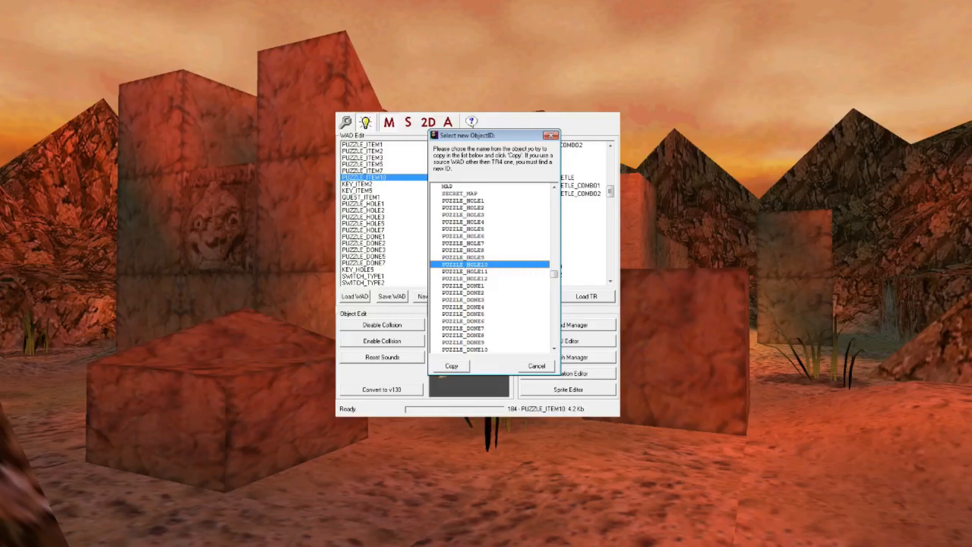
pyautogui.click(452, 366)
pyautogui.click(385, 237)
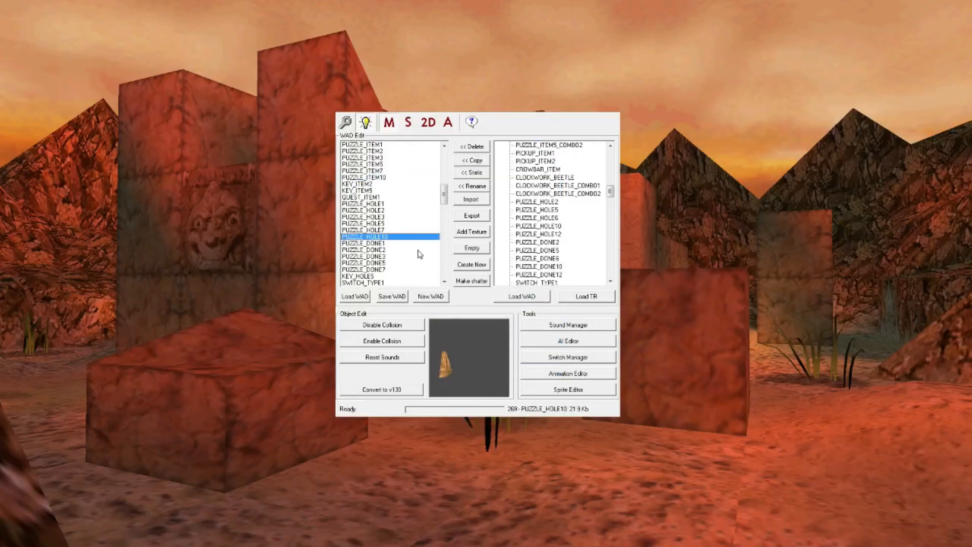
# Copy PUZZLE_DONE10 from cleopal.WAS into the karnak WAD under the object ID PUZZLE_DONE10.
pyautogui.click(554, 267)
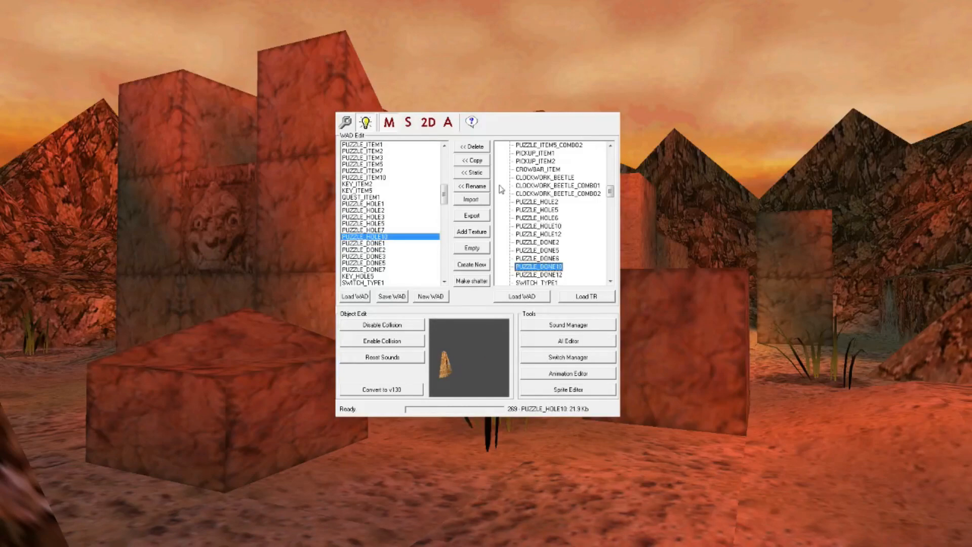
pyautogui.click(472, 161)
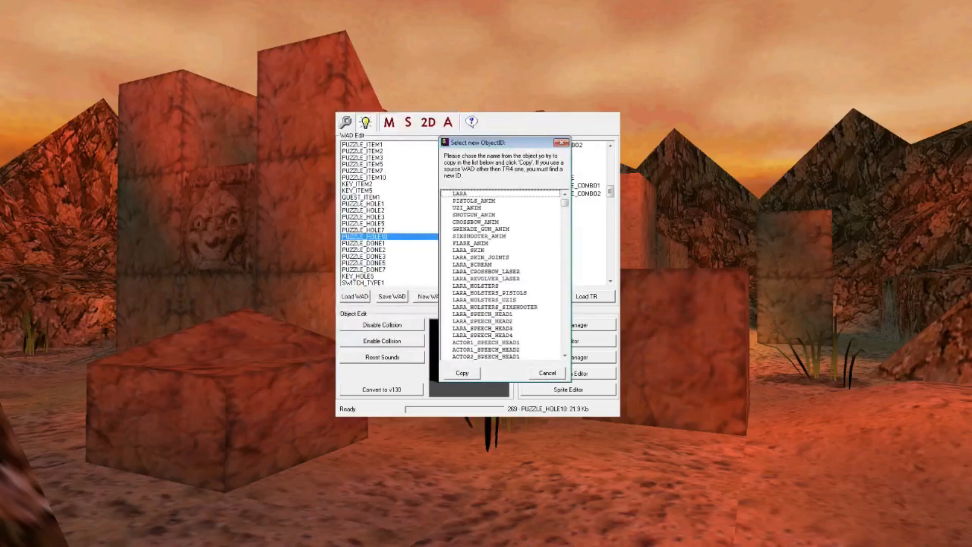
pyautogui.moveTo(565, 203); pyautogui.dragTo(565, 282)
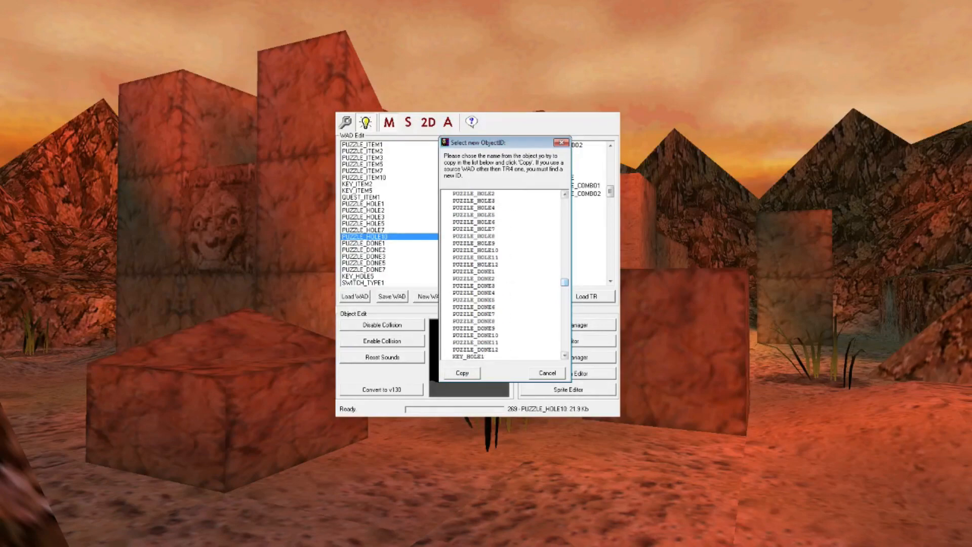
pyautogui.click(475, 336)
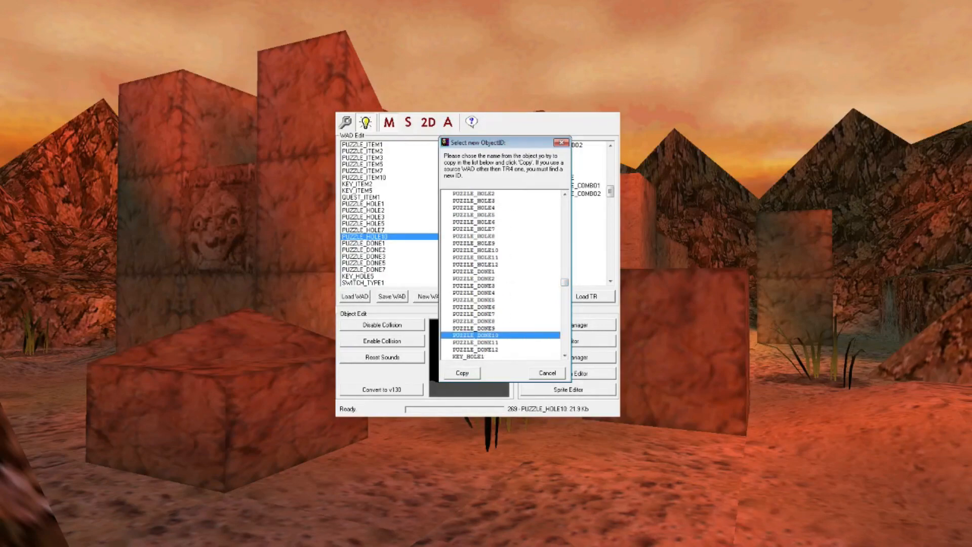
pyautogui.click(459, 373)
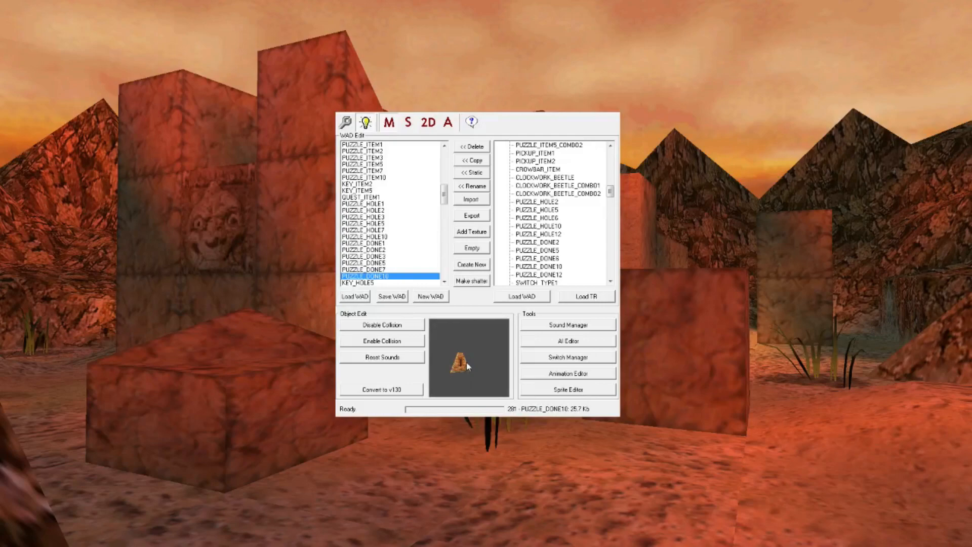
# Preview PUZZLE_ITEM5 and its two combinable parts, PUZZLE_ITEM5_COMBO1 and PUZZLE_ITEM5_COMBO2, in cleopal.WAS.
pyautogui.moveTo(611, 195)
pyautogui.mouseDown()
pyautogui.moveTo(611, 180)
pyautogui.moveTo(612, 214)
pyautogui.moveTo(610, 195)
pyautogui.mouseUp()
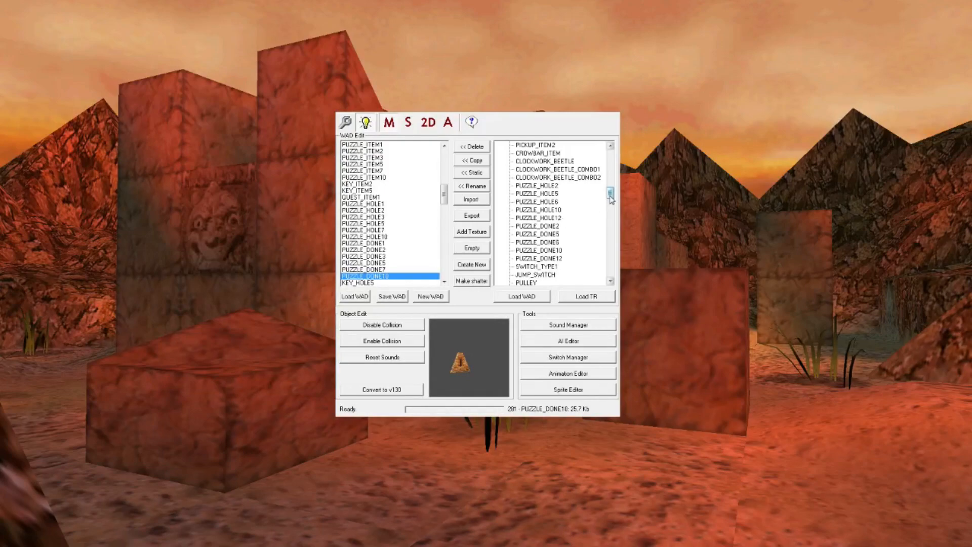
pyautogui.scroll(3, 610, 196)
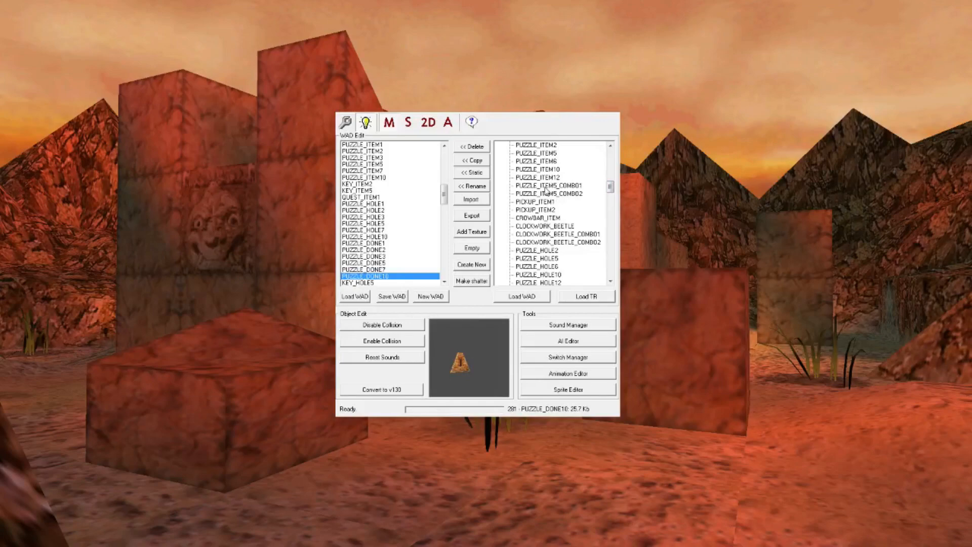
pyautogui.click(536, 146)
pyautogui.click(487, 343)
pyautogui.click(561, 186)
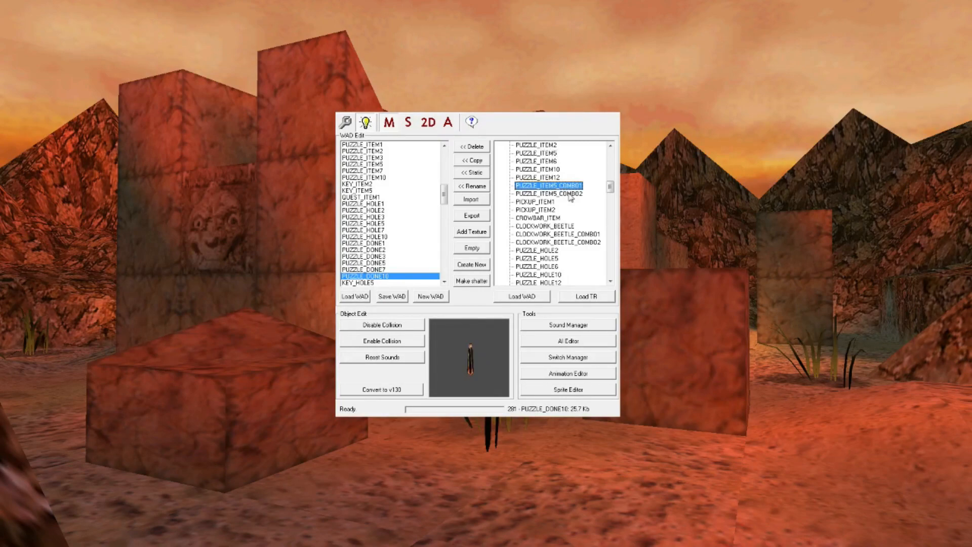
pyautogui.click(570, 194)
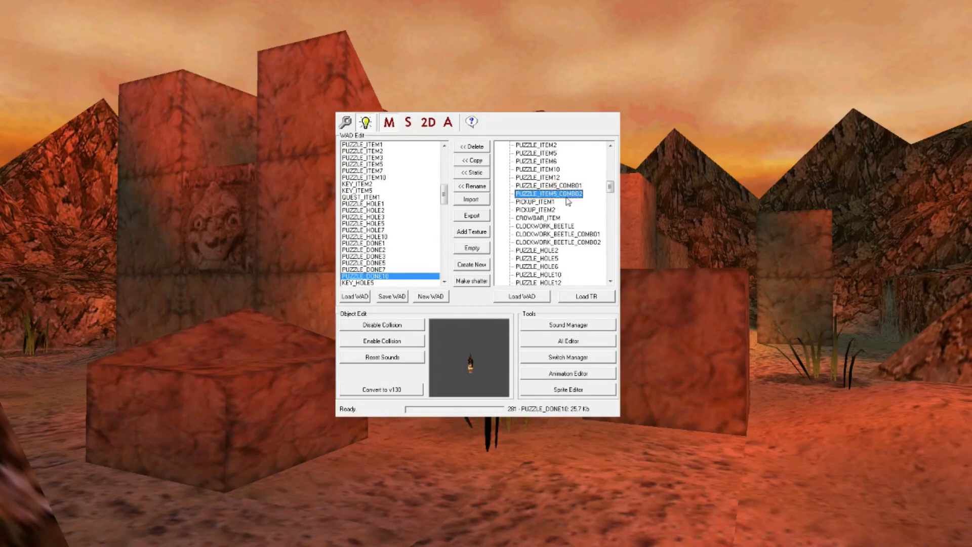
pyautogui.click(475, 374)
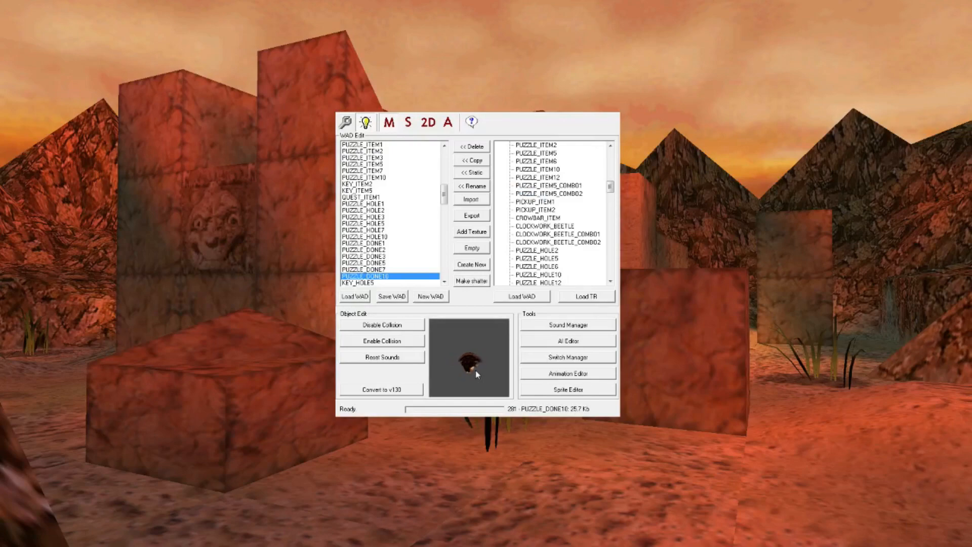
pyautogui.click(556, 154)
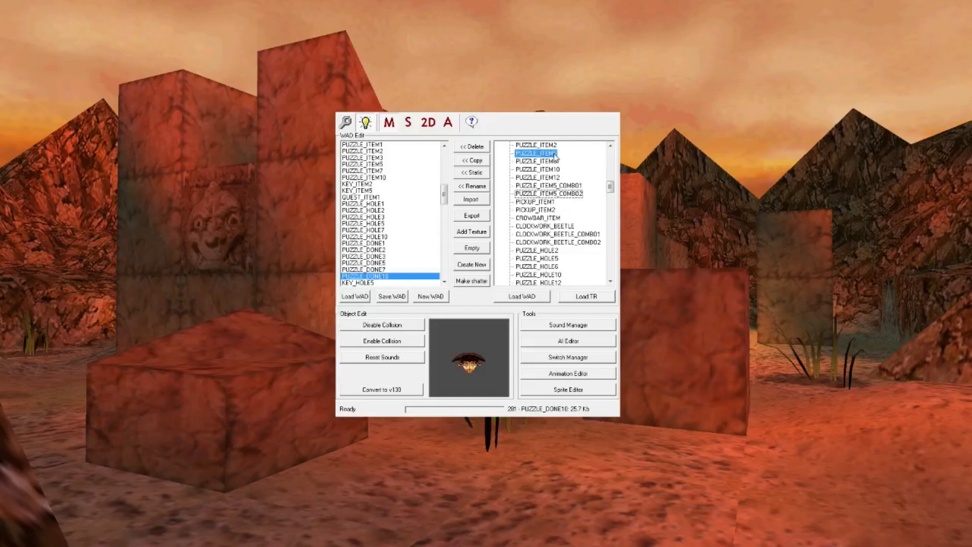
pyautogui.click(576, 186)
pyautogui.click(572, 194)
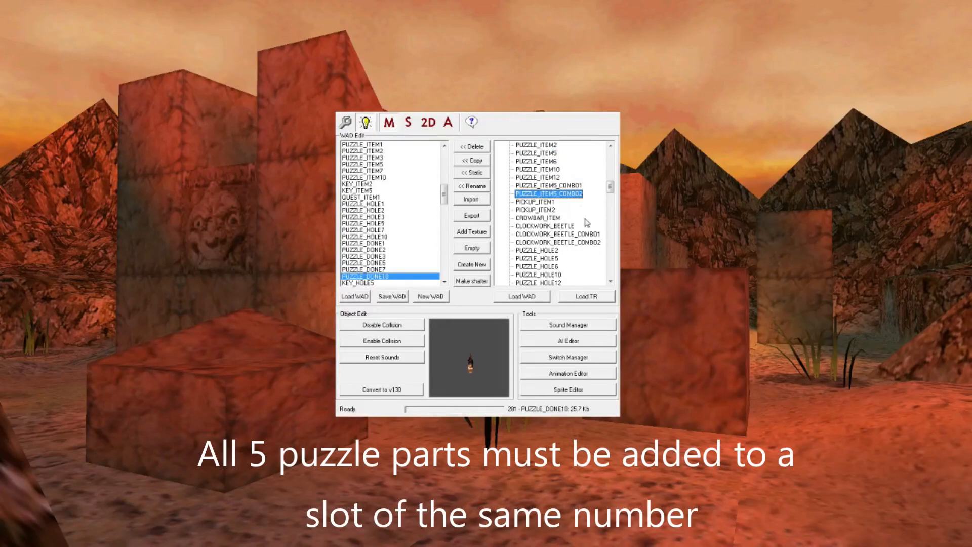
# Preview the matching receptacles PUZZLE_HOLE5 and PUZZLE_DONE5 in cleopal.WAS.
pyautogui.moveTo(611, 188); pyautogui.dragTo(612, 195)
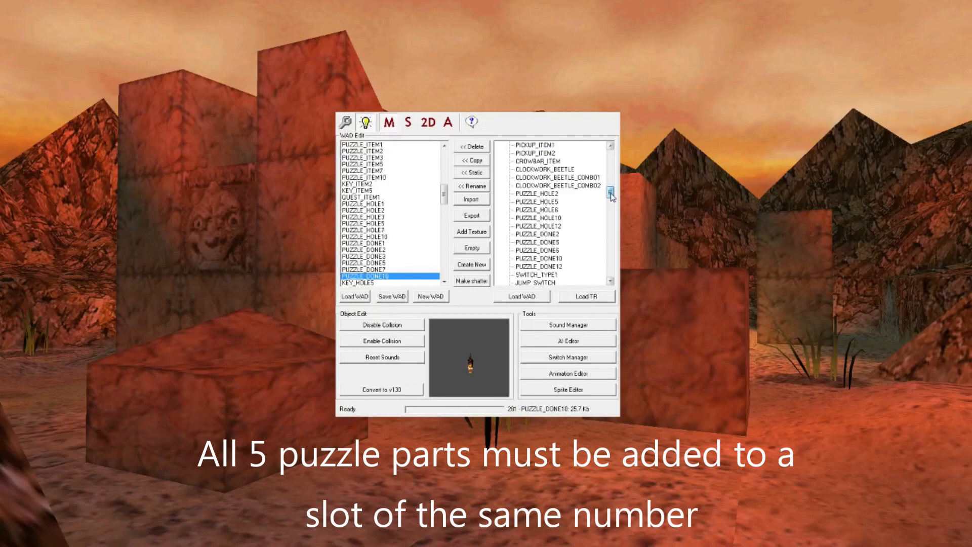
pyautogui.click(549, 202)
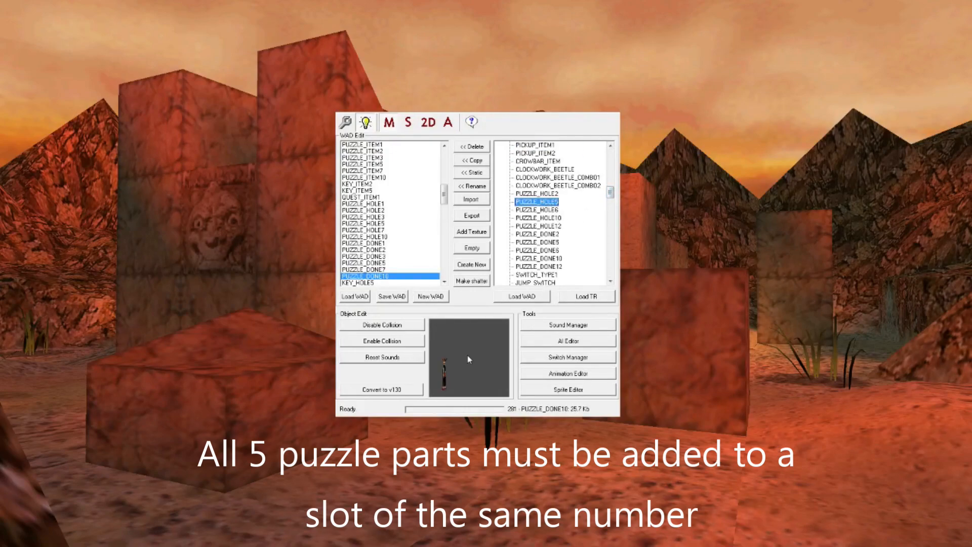
pyautogui.click(556, 243)
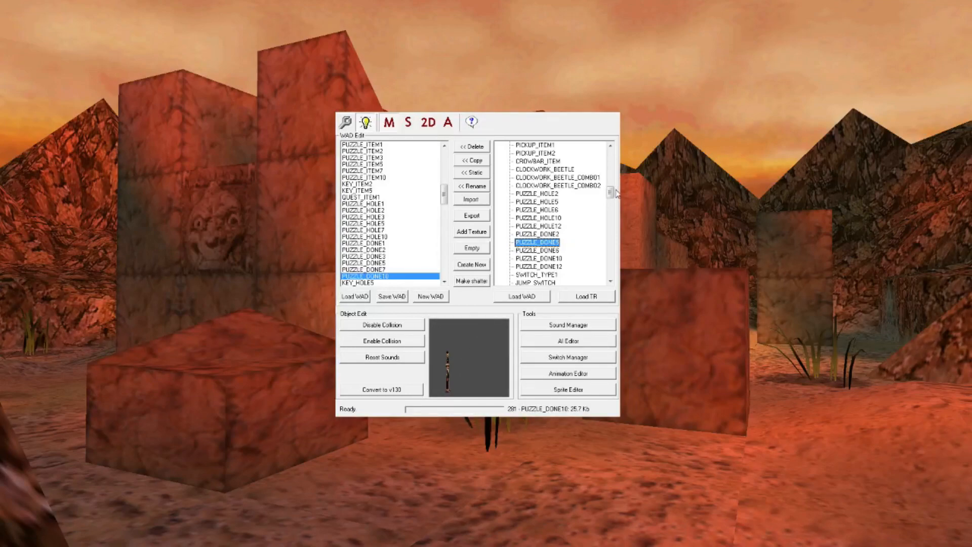
# Load Gardens.was from the wads folder as the source WAD to copy objects from.
pyautogui.moveTo(613, 193); pyautogui.dragTo(612, 216)
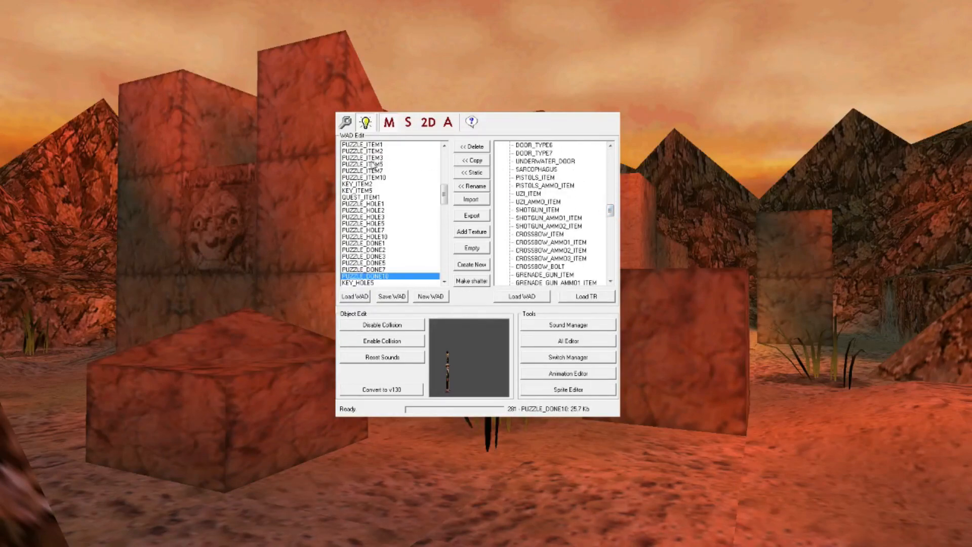
pyautogui.moveTo(610, 210); pyautogui.dragTo(610, 270)
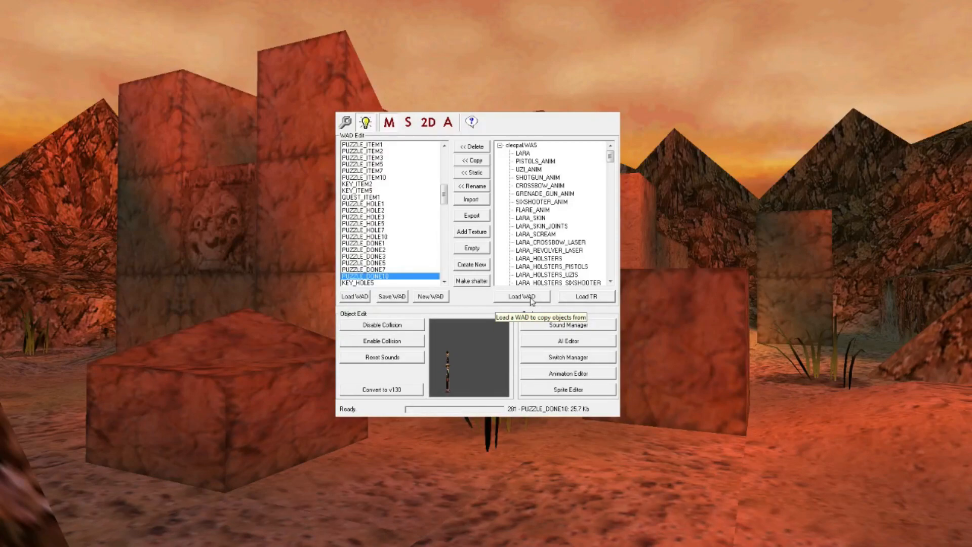
pyautogui.click(532, 301)
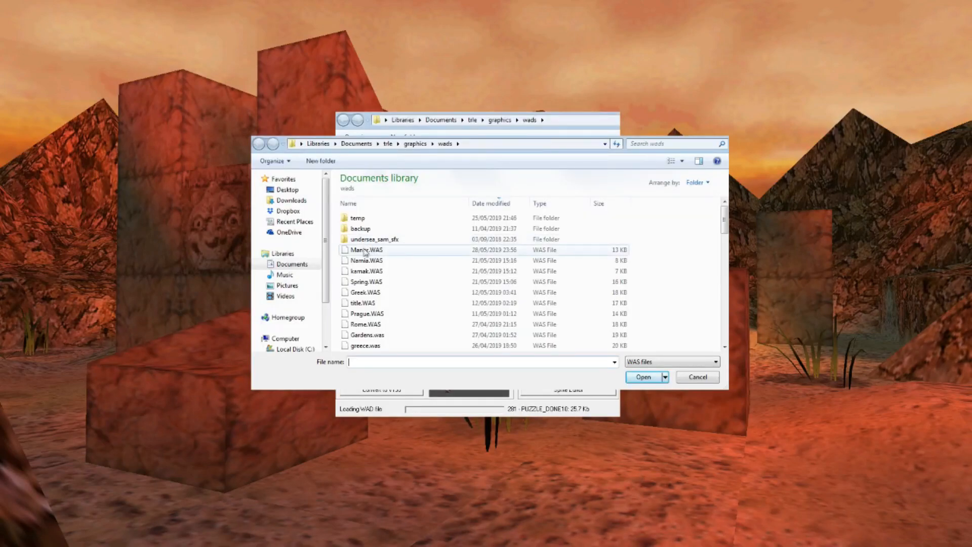
pyautogui.click(367, 292)
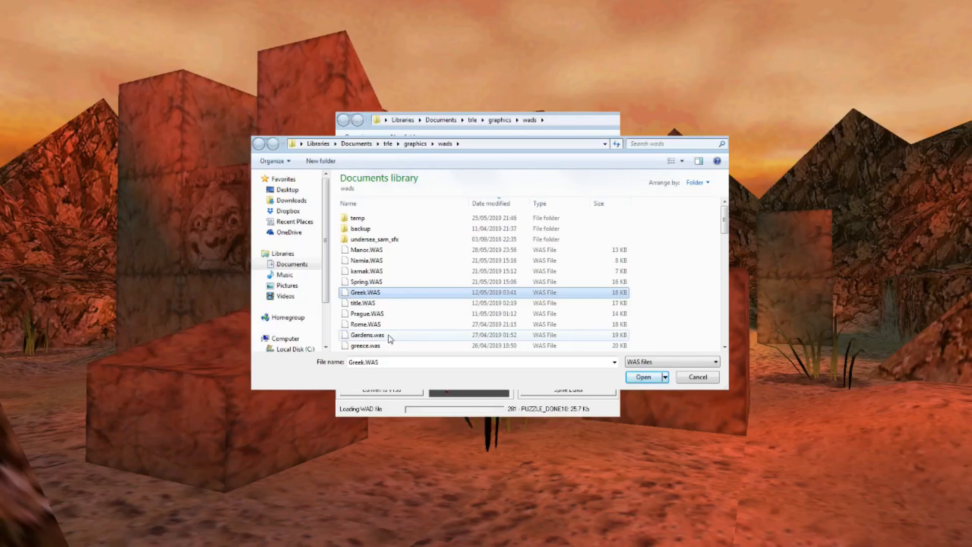
pyautogui.click(389, 336)
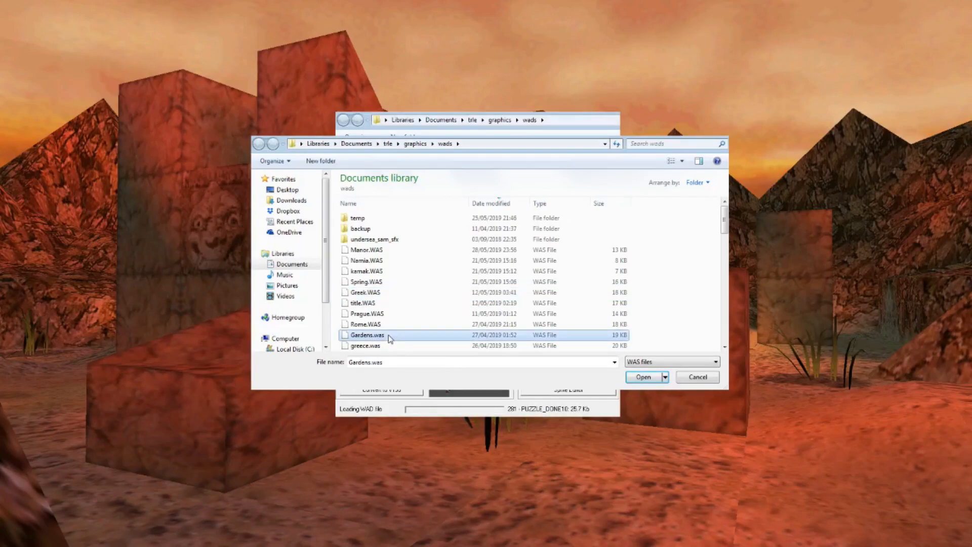
pyautogui.click(650, 379)
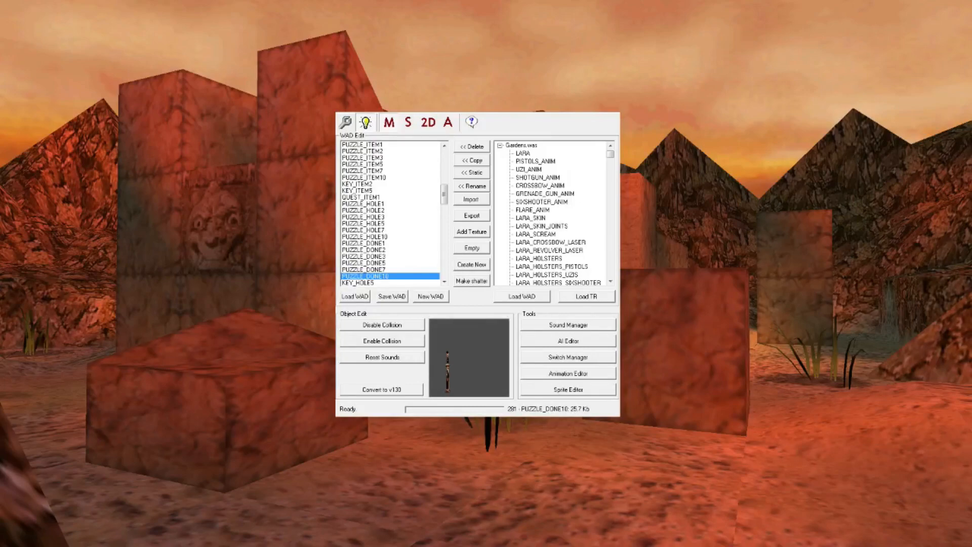
# Preview the outfit objects LARA_SKIN, LARA_SKIN_JOINTS, LARA_SCREAM and HAIR of Gardens.was.
pyautogui.click(530, 219)
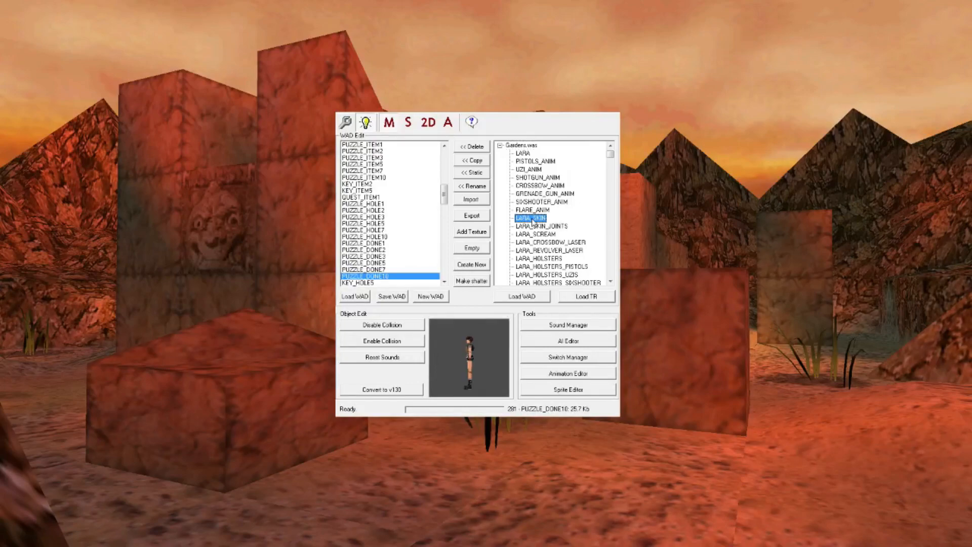
pyautogui.click(560, 227)
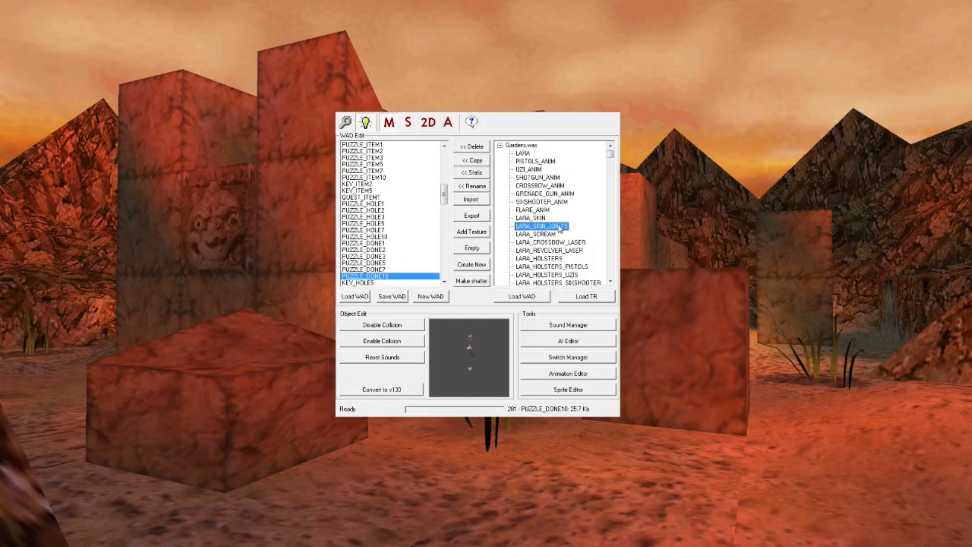
pyautogui.click(546, 235)
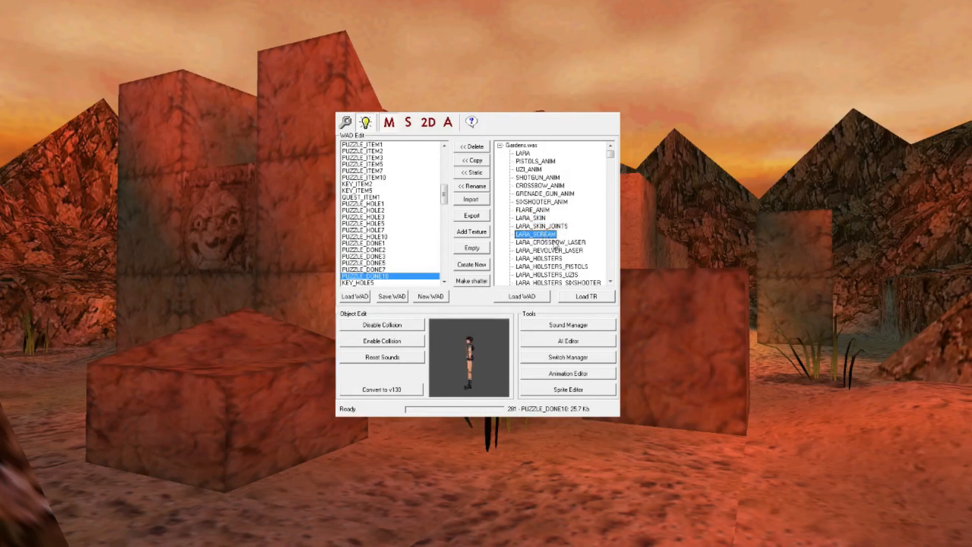
pyautogui.click(611, 282)
pyautogui.click(611, 281)
pyautogui.click(611, 282)
pyautogui.click(611, 282)
pyautogui.click(611, 281)
pyautogui.click(611, 281)
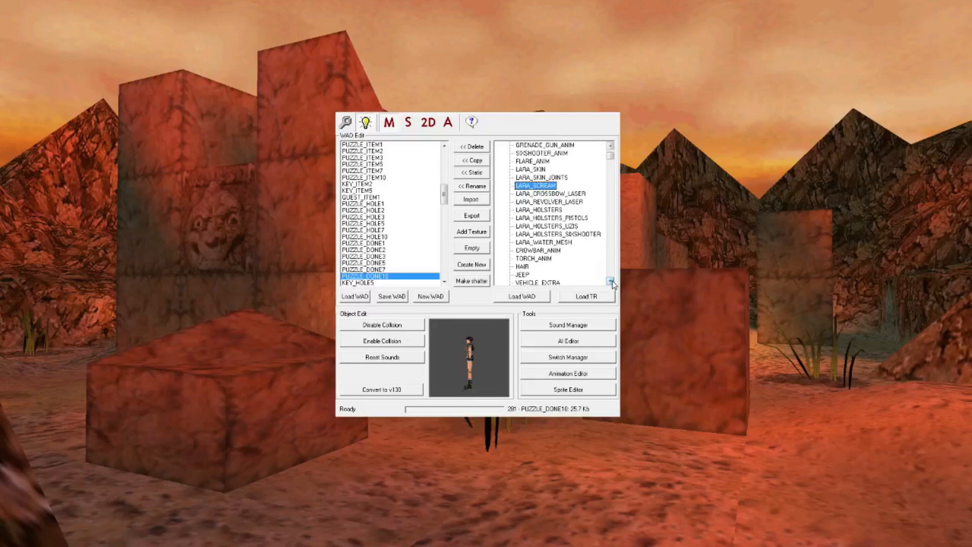
pyautogui.click(522, 267)
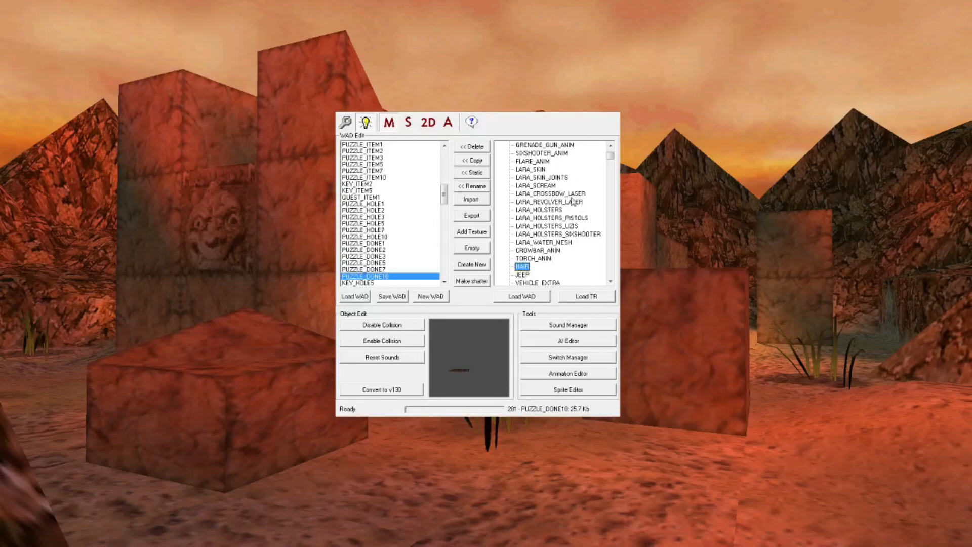
# Copy LARA_SKIN and LARA_SKIN_JOINTS from Gardens.was into the karnak WAD, replacing the existing moveables.
pyautogui.scroll(2, 588, 207)
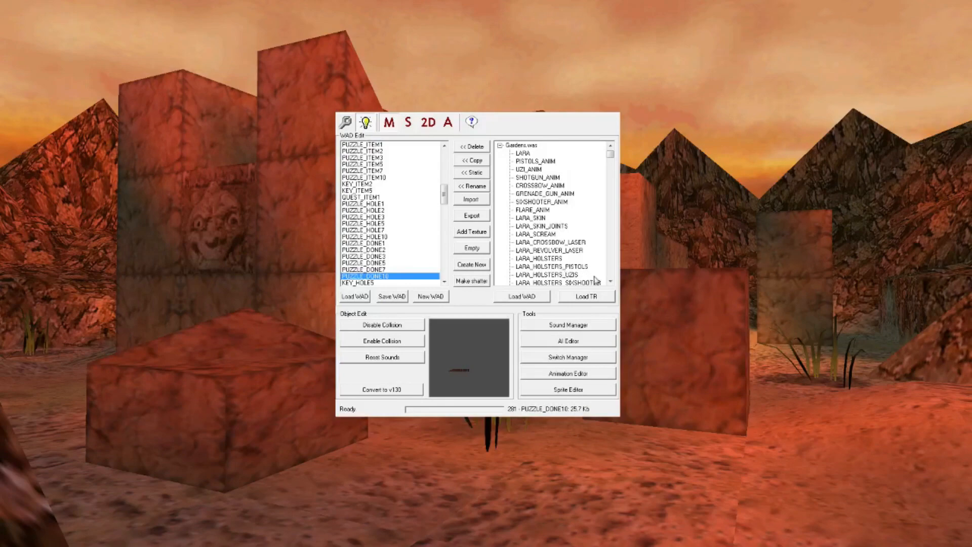
pyautogui.click(611, 283)
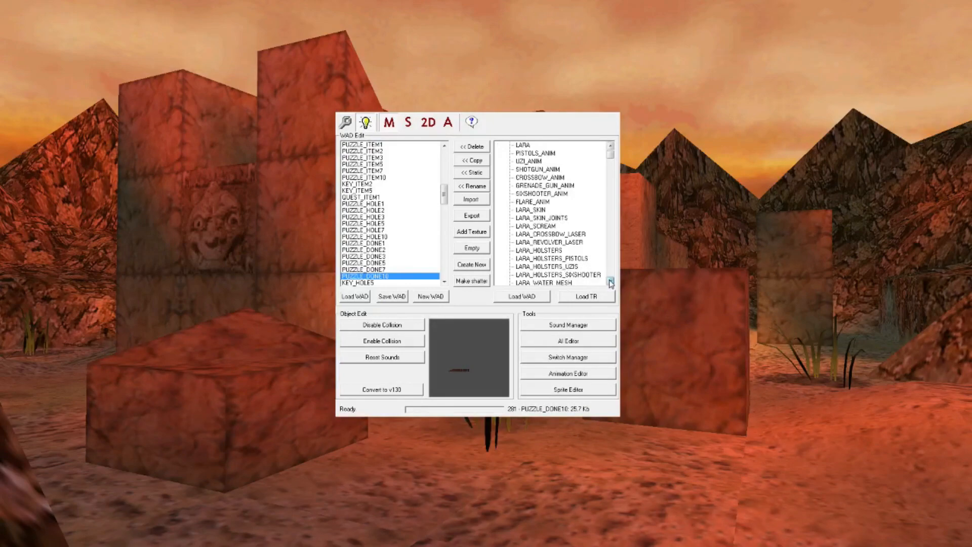
pyautogui.click(610, 283)
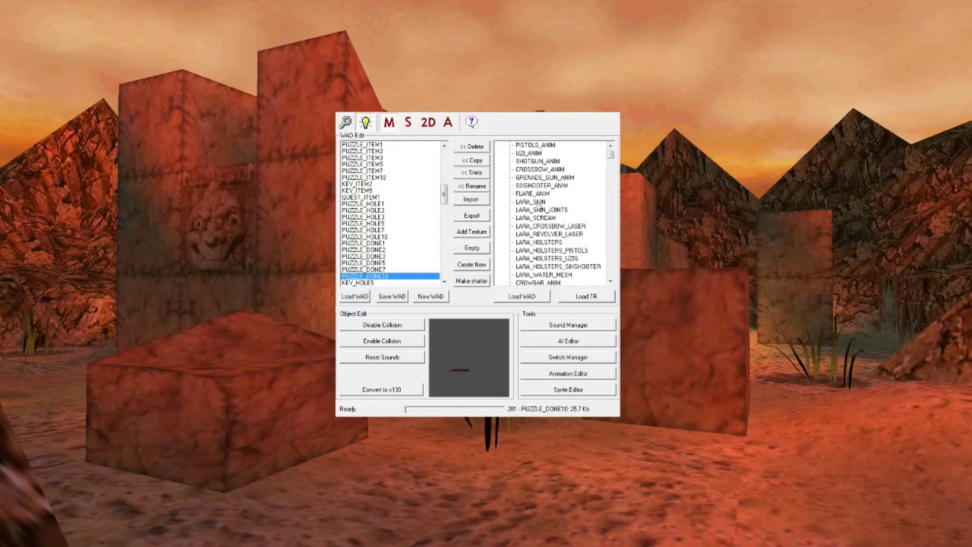
pyautogui.doubleClick(538, 203)
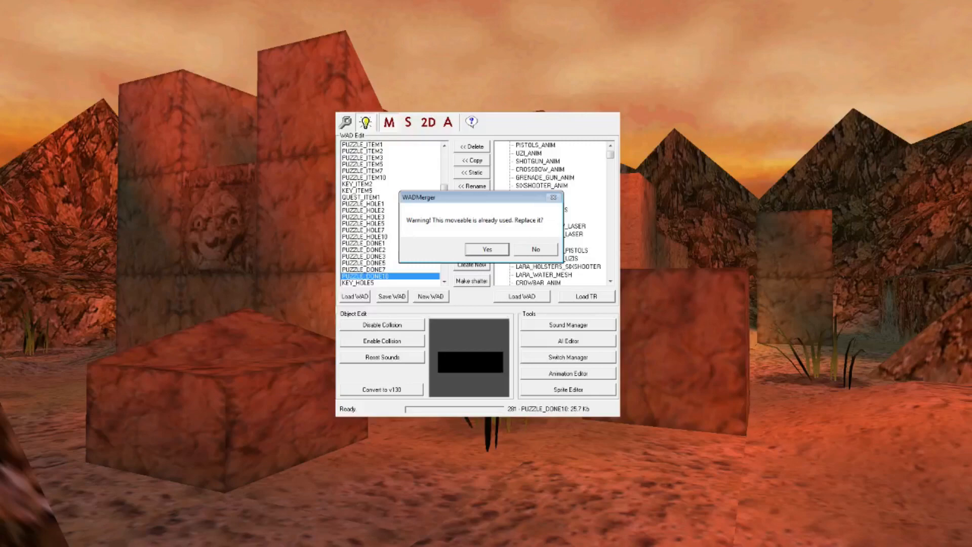
pyautogui.press('Return')
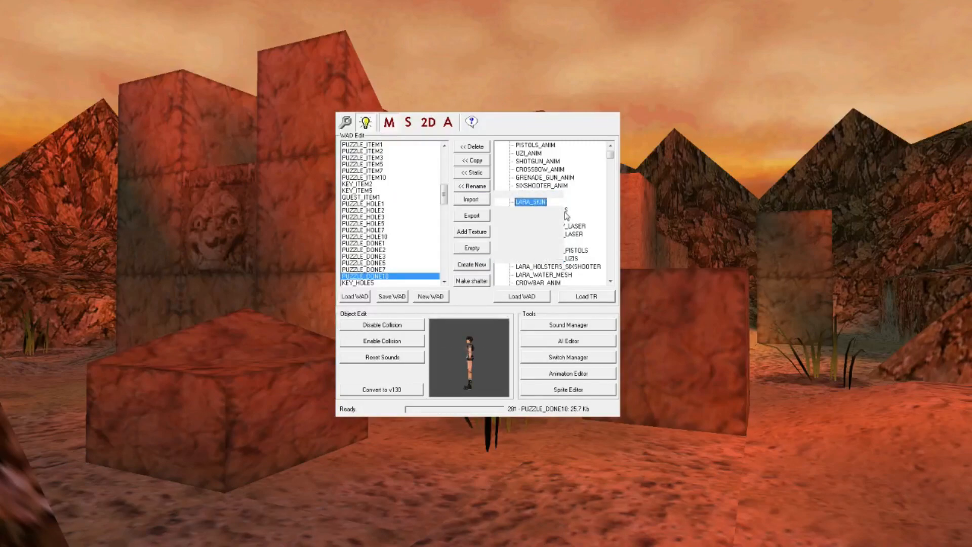
pyautogui.click(565, 211)
pyautogui.doubleClick(550, 212)
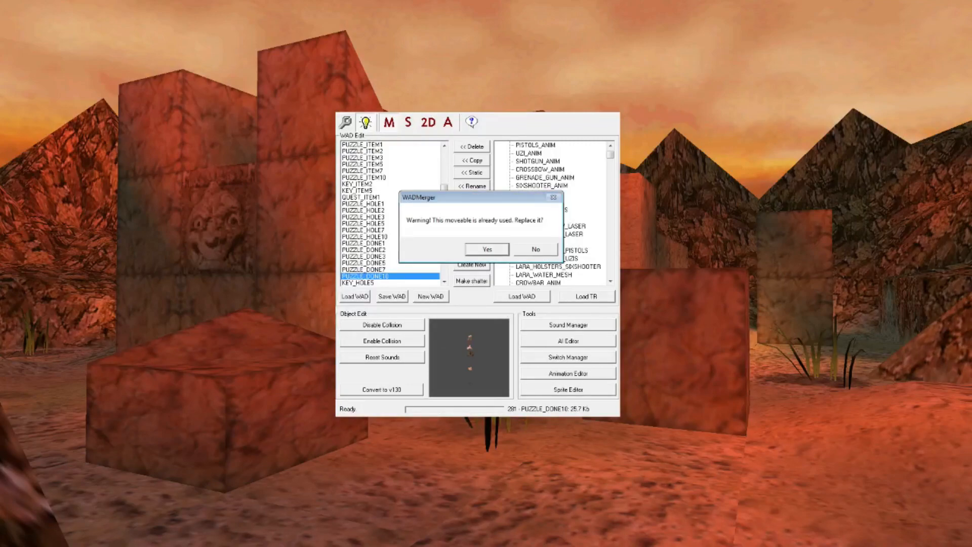
pyautogui.click(501, 250)
# Copy LARA_SCREAM and HAIR from Gardens.was into the karnak WAD, replacing the existing moveables.
pyautogui.click(544, 221)
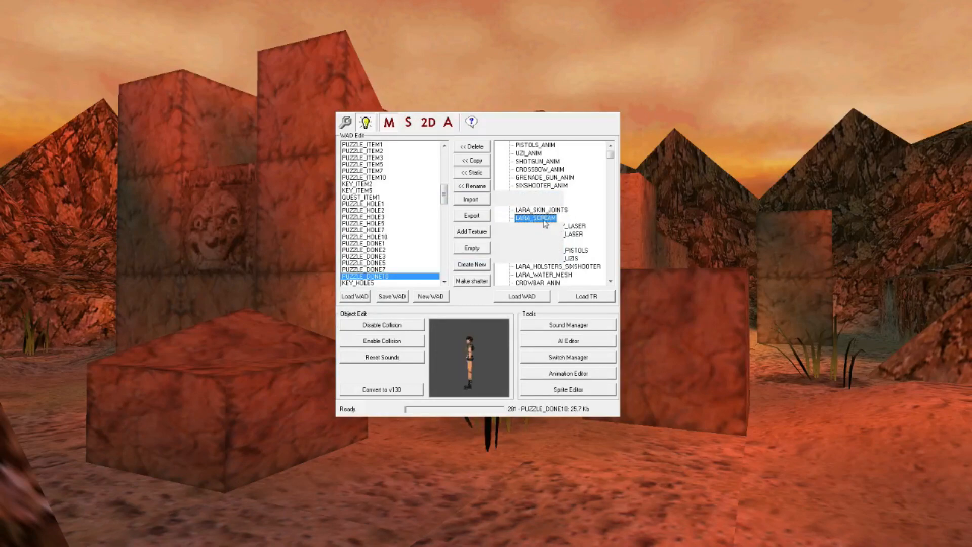
pyautogui.doubleClick(545, 222)
pyautogui.click(488, 249)
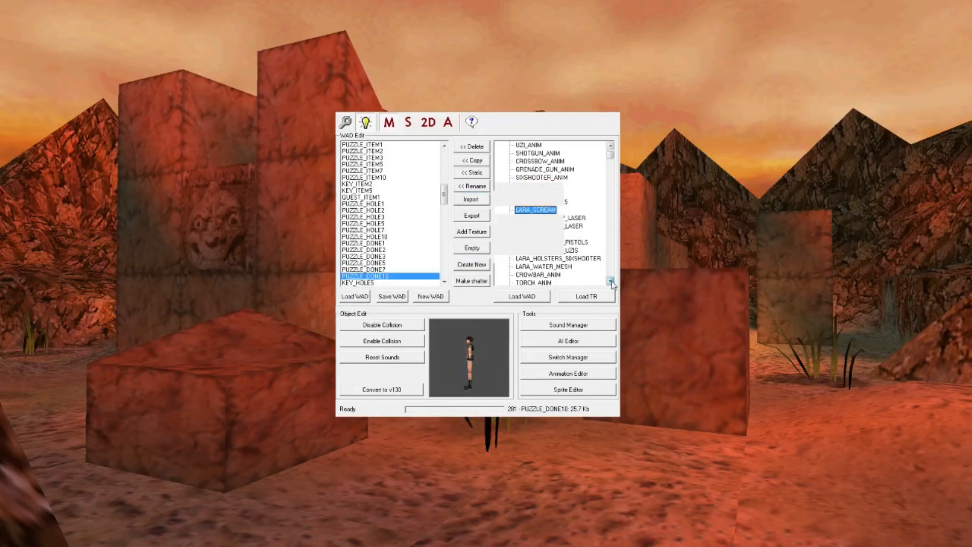
pyautogui.scroll(-2, 537, 228)
pyautogui.click(523, 267)
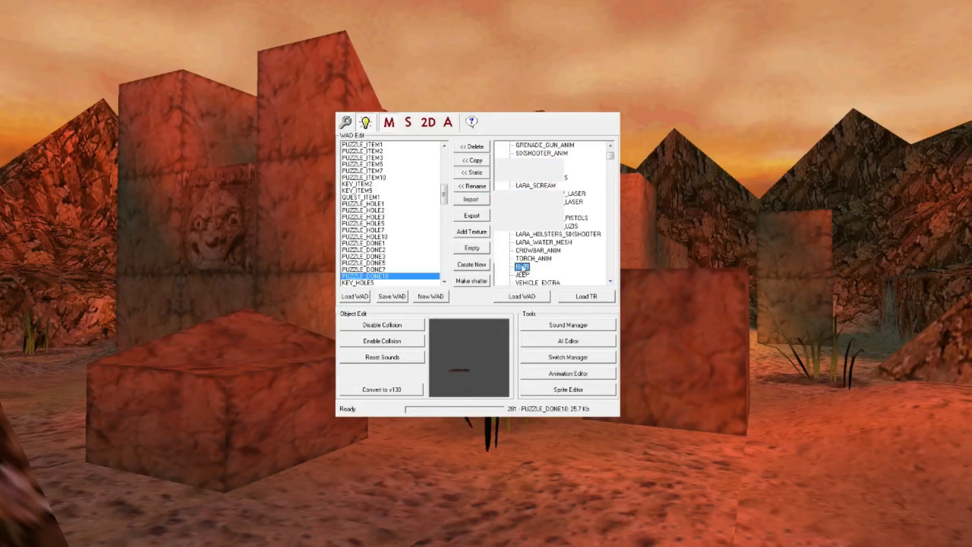
pyautogui.doubleClick(521, 267)
pyautogui.click(491, 250)
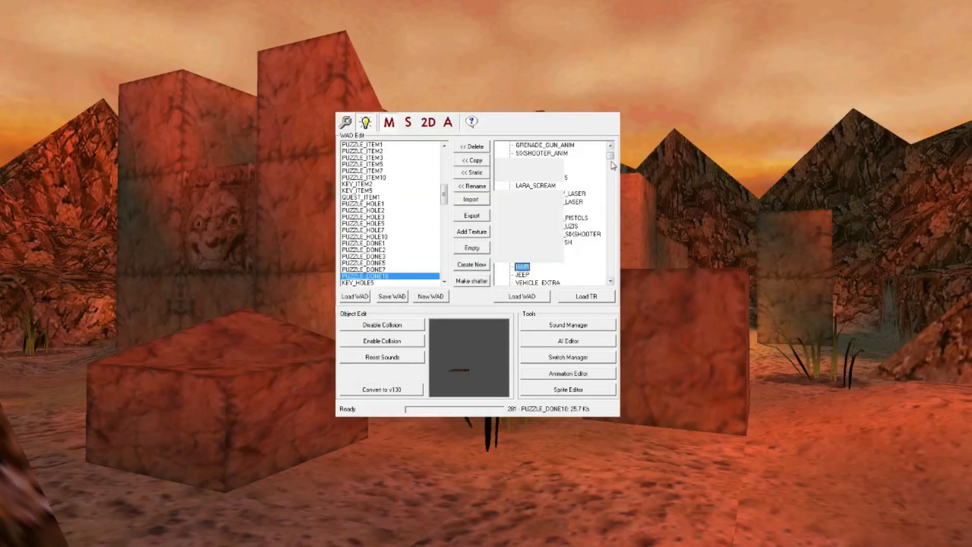
# Compare the previews of LARA_SKIN and LARA_SKIN_JOINTS in Gardens.was.
pyautogui.click(549, 161)
pyautogui.click(545, 172)
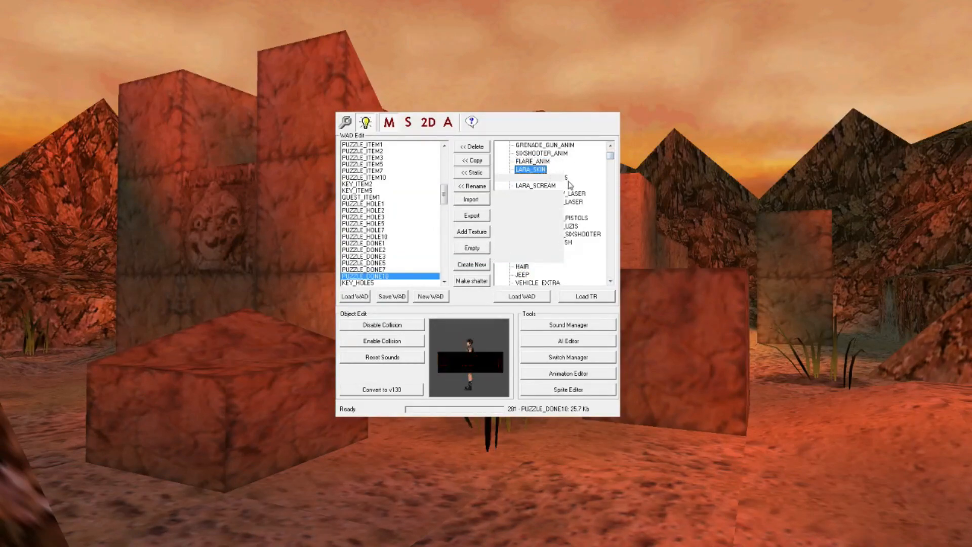
pyautogui.click(562, 178)
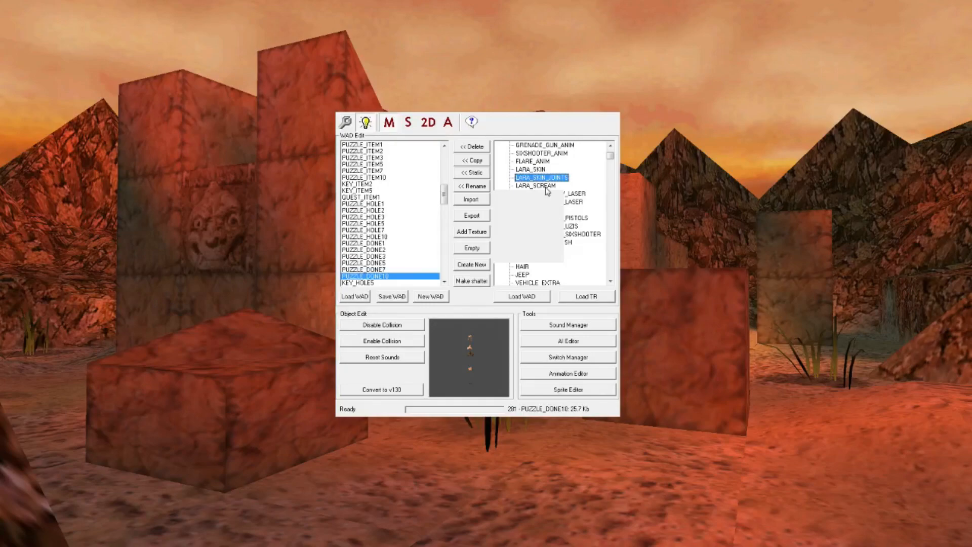
pyautogui.click(531, 170)
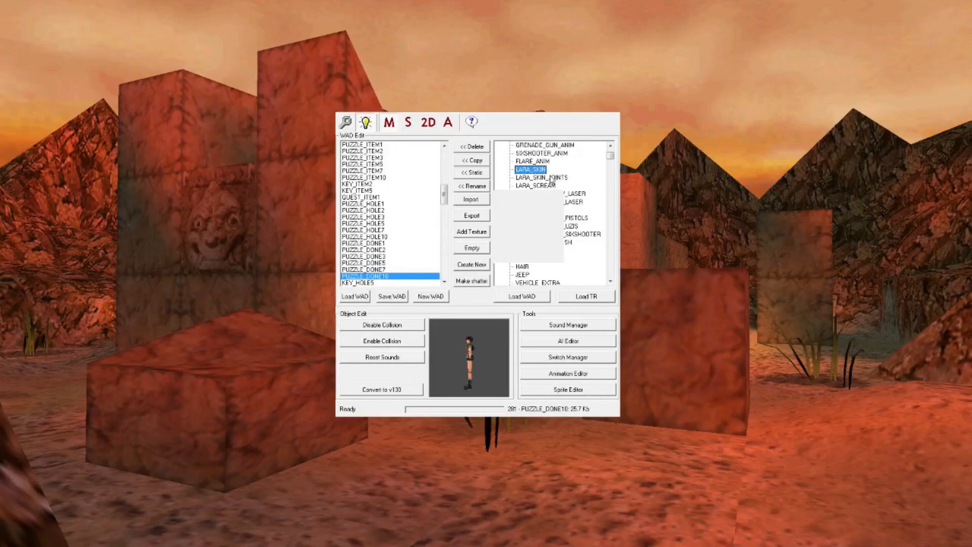
pyautogui.click(551, 178)
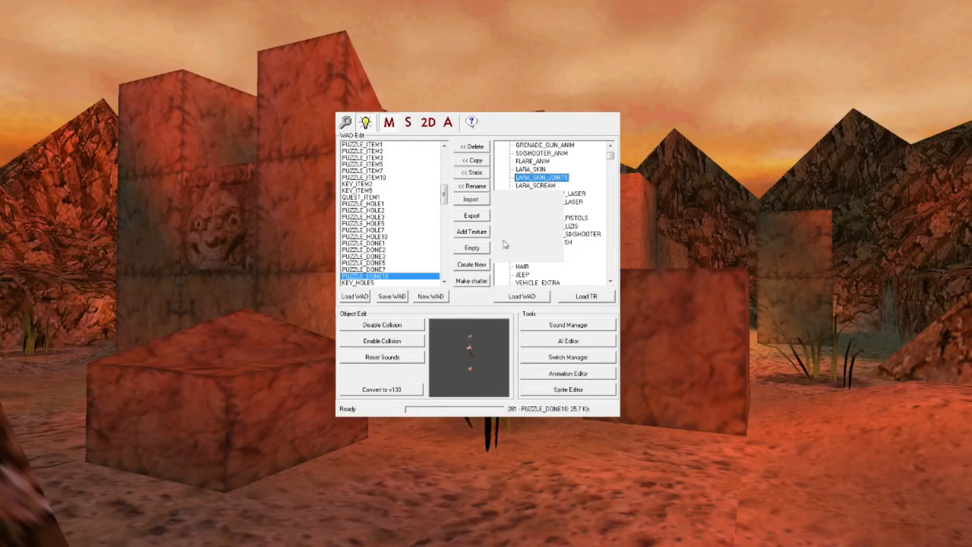
# Preview LARA_SKIN, LARA_SKIN_JOINTS, LARA_SCREAM, HAIR, CROWBAR_ANIM and LARA in Gardens.was.
pyautogui.click(543, 170)
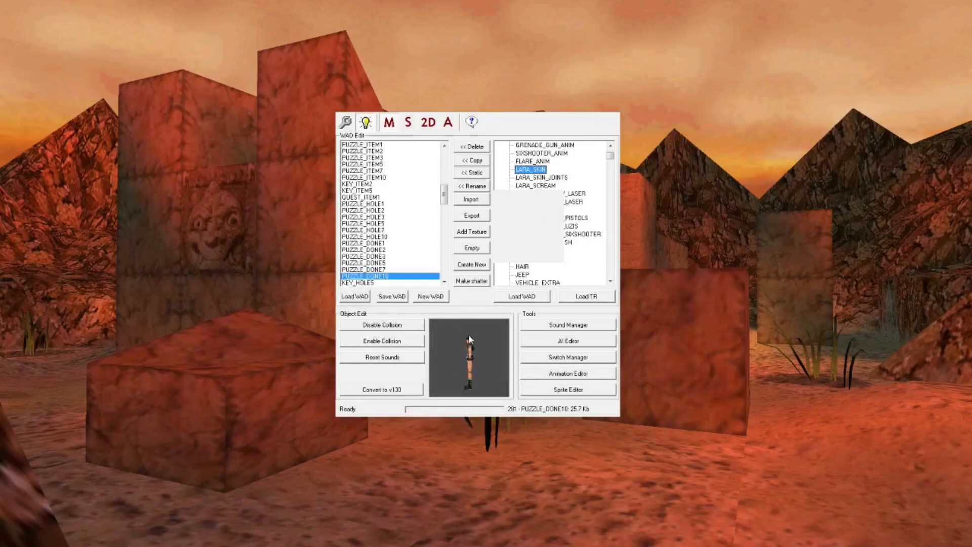
pyautogui.click(552, 178)
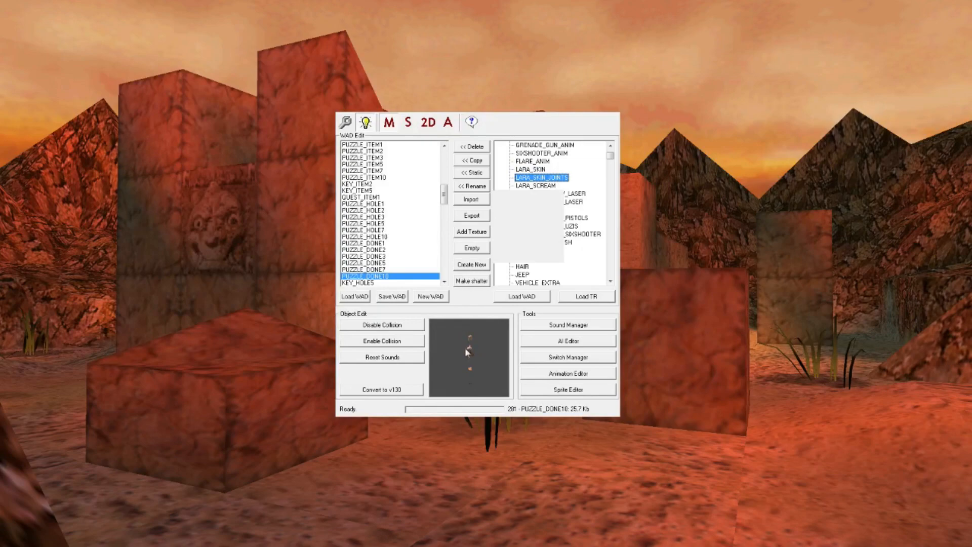
pyautogui.click(546, 186)
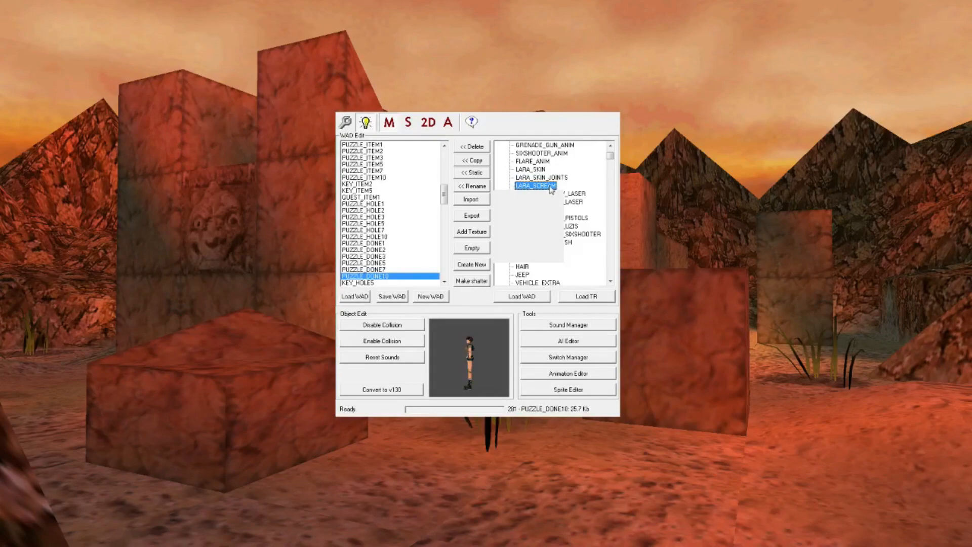
pyautogui.click(522, 267)
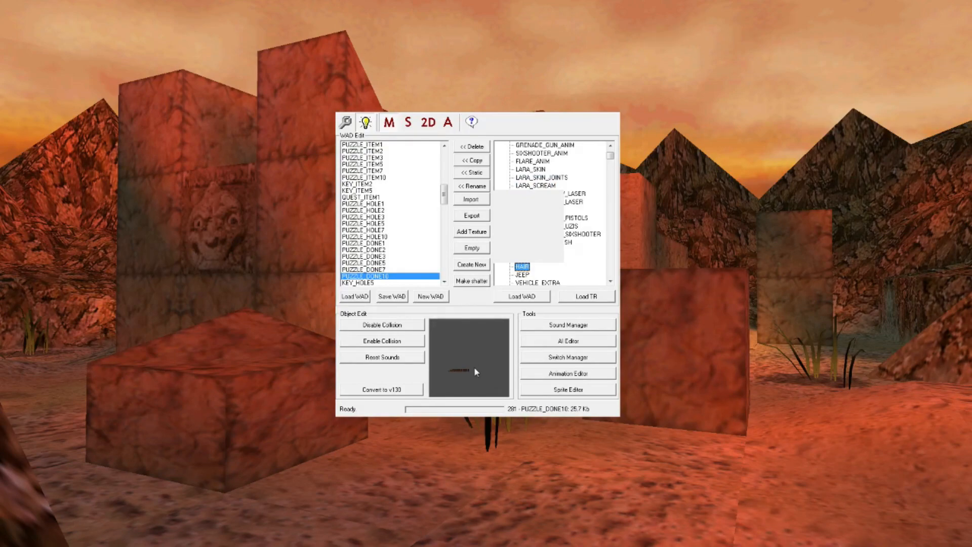
pyautogui.click(534, 251)
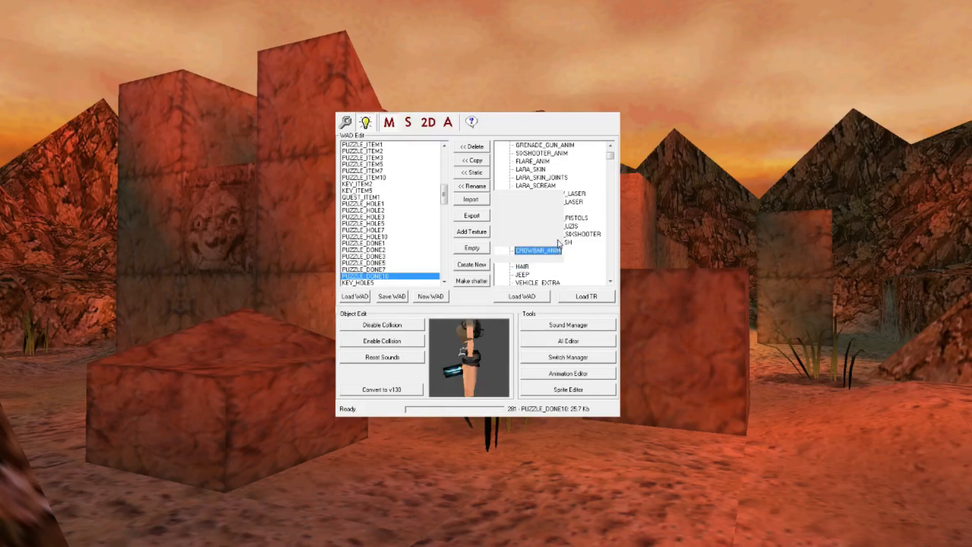
pyautogui.scroll(2, 552, 213)
pyautogui.click(527, 153)
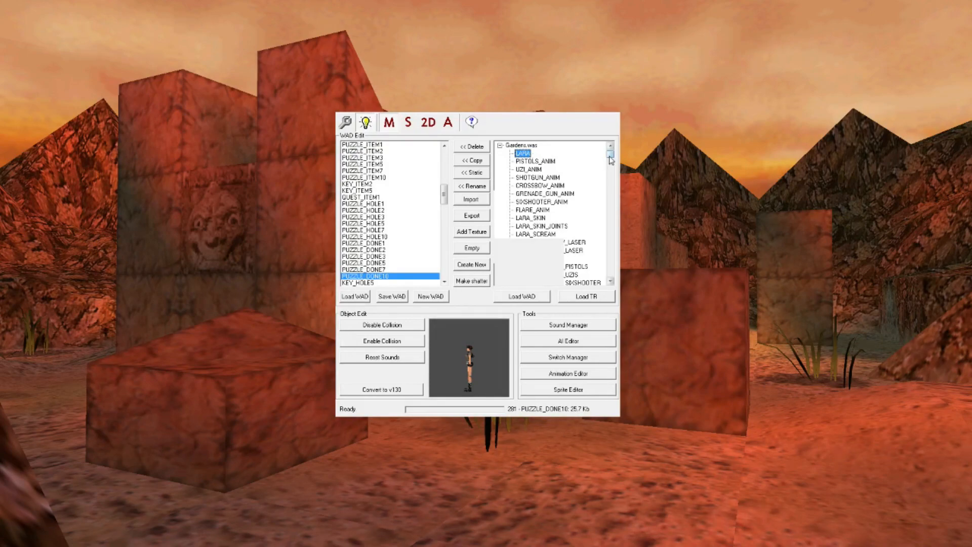
# Compare the previews of LARA_HOLSTERS and its pistols, uzis and sixshooter variants in Gardens.was.
pyautogui.scroll(-2, 611, 160)
pyautogui.scroll(2, 612, 161)
pyautogui.scroll(-1, 611, 161)
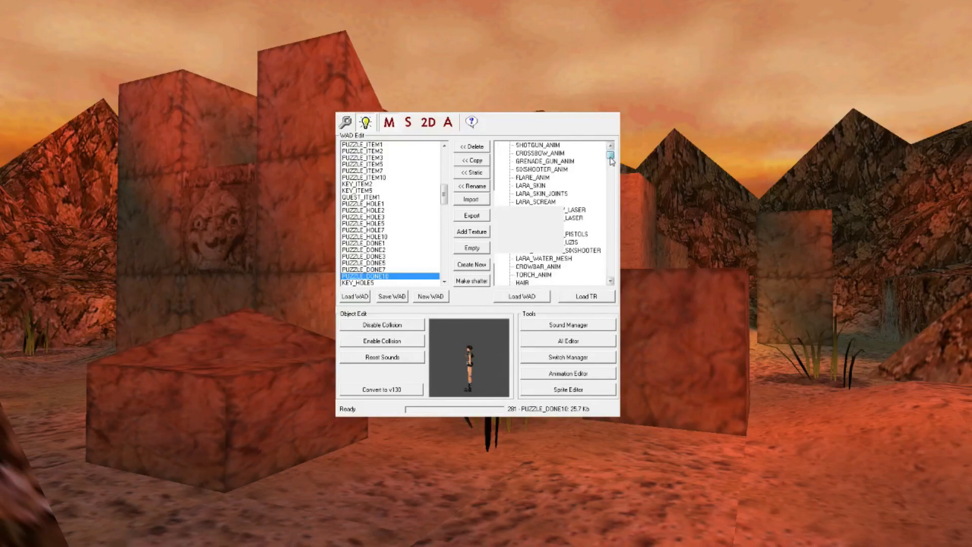
pyautogui.scroll(-2, 612, 161)
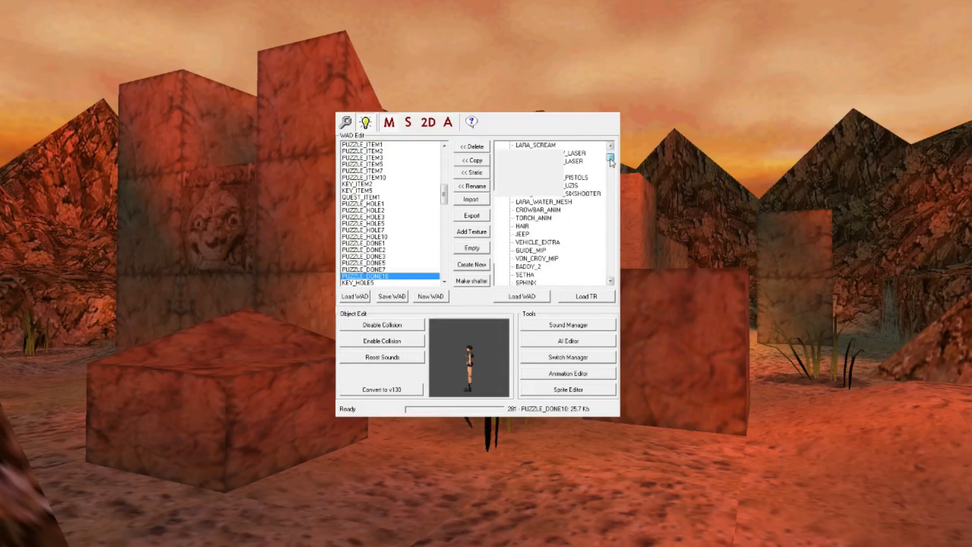
pyautogui.click(547, 193)
pyautogui.click(580, 179)
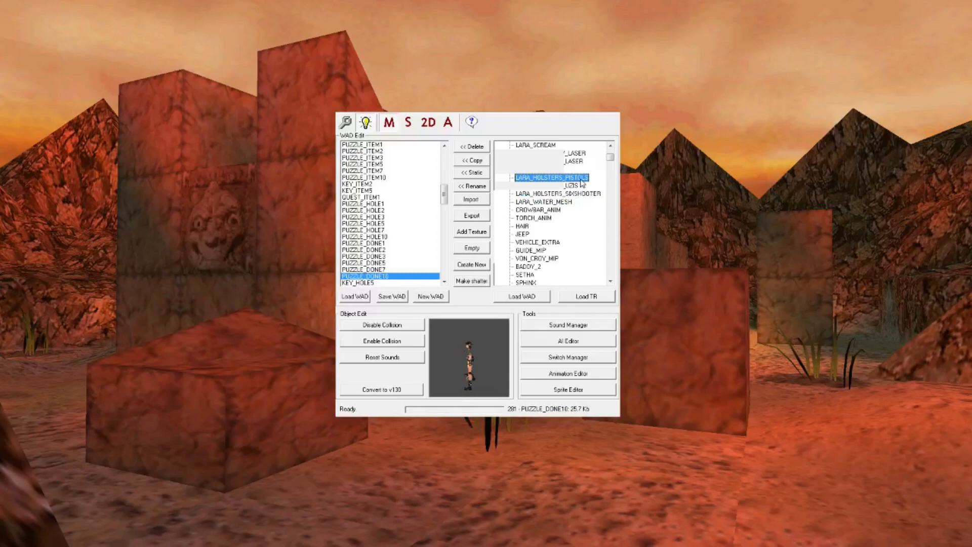
pyautogui.click(577, 170)
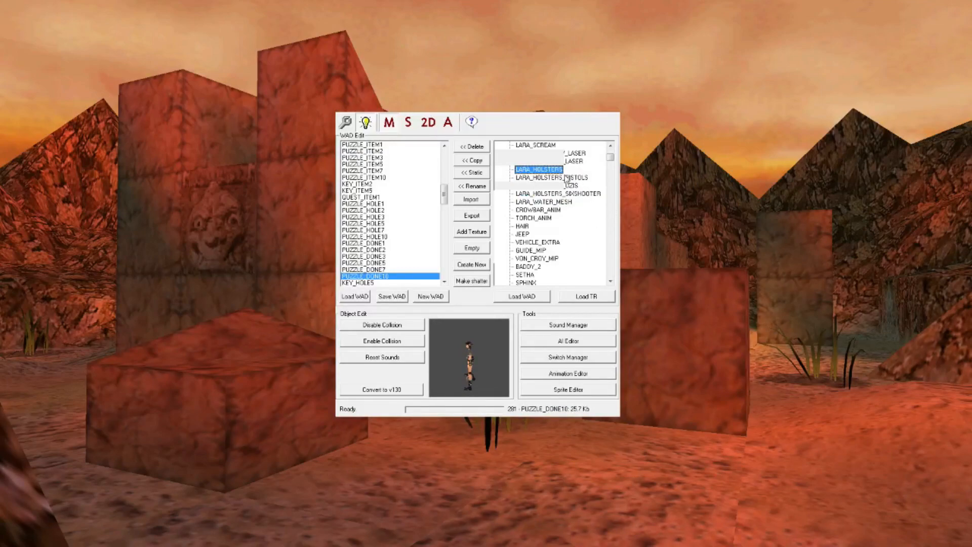
pyautogui.click(535, 188)
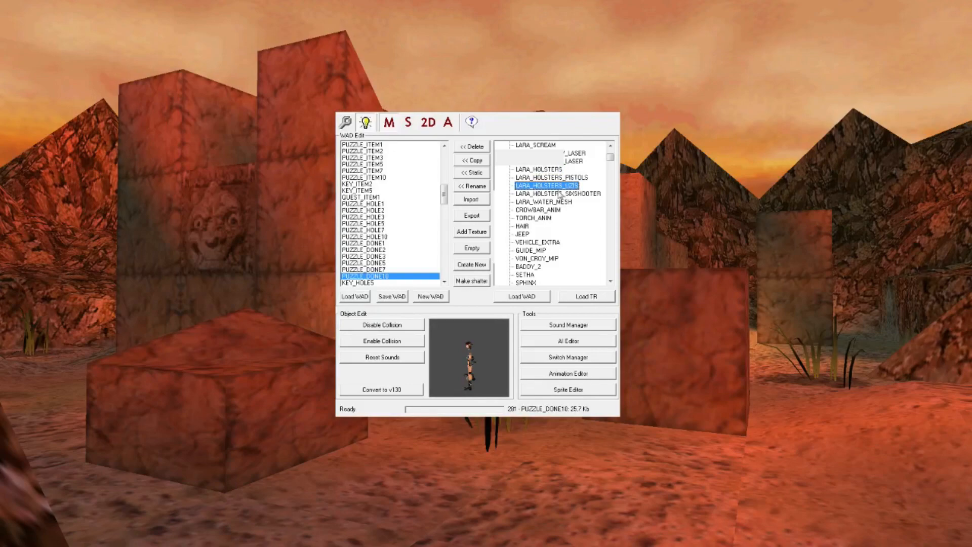
pyautogui.click(544, 171)
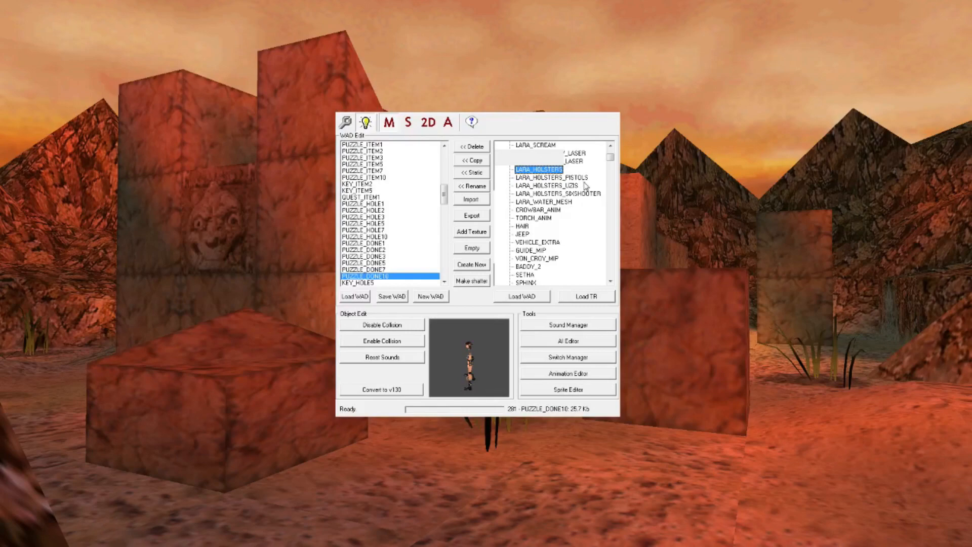
# Copy LARA_HOLSTERS and its PISTOLS, UZIS and SIXSHOOTER variants from Gardens.was into the karnak WAD, replacing the existing moveables.
pyautogui.doubleClick(549, 174)
pyautogui.click(488, 249)
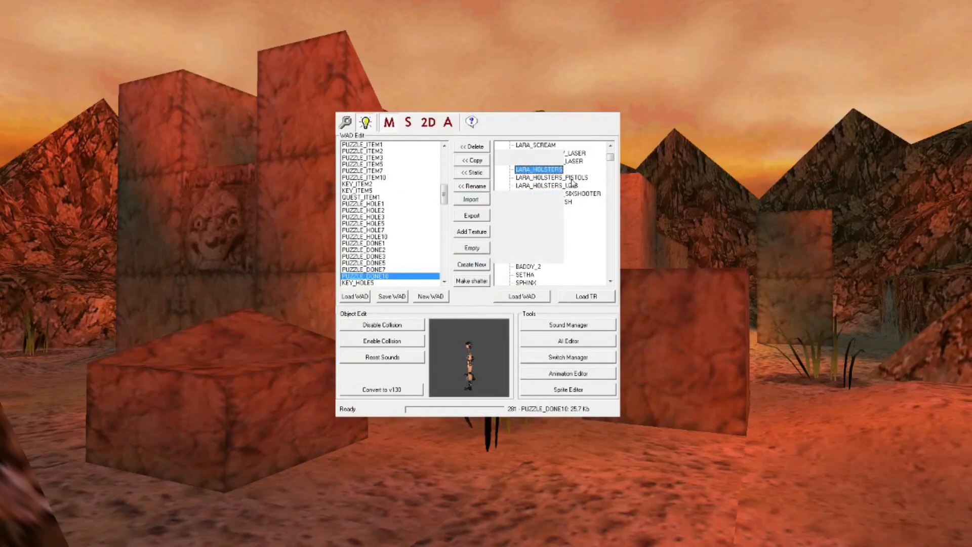
pyautogui.doubleClick(575, 180)
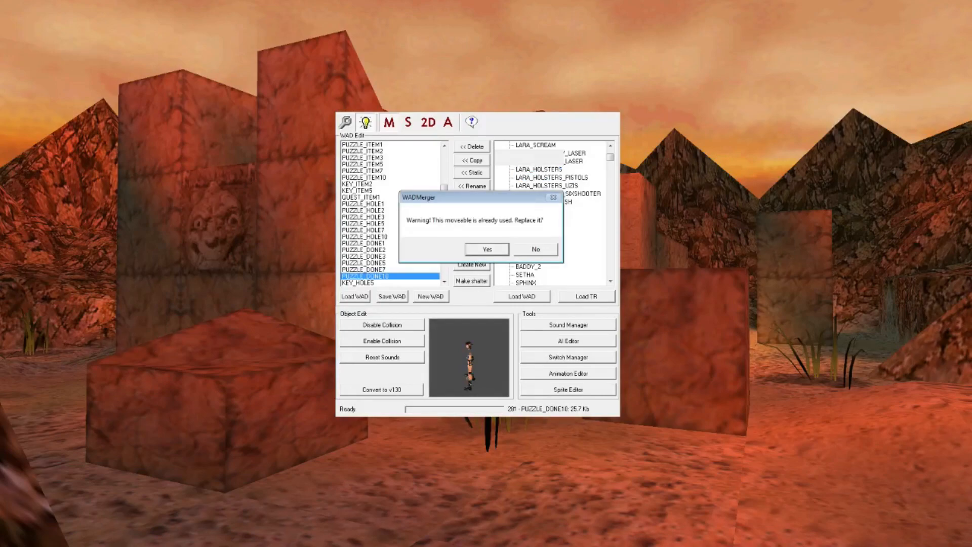
pyautogui.click(487, 250)
pyautogui.doubleClick(574, 181)
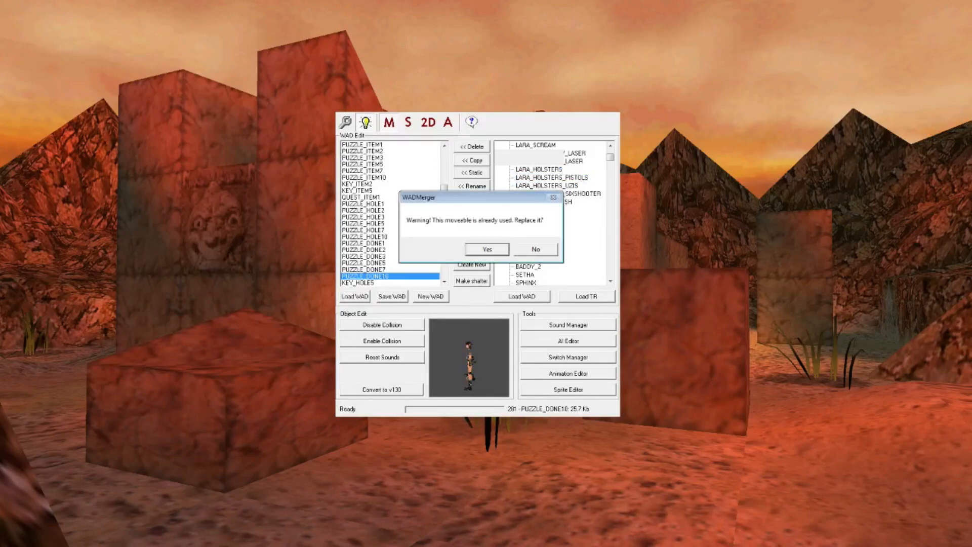
pyautogui.click(496, 253)
pyautogui.doubleClick(584, 195)
pyautogui.click(487, 249)
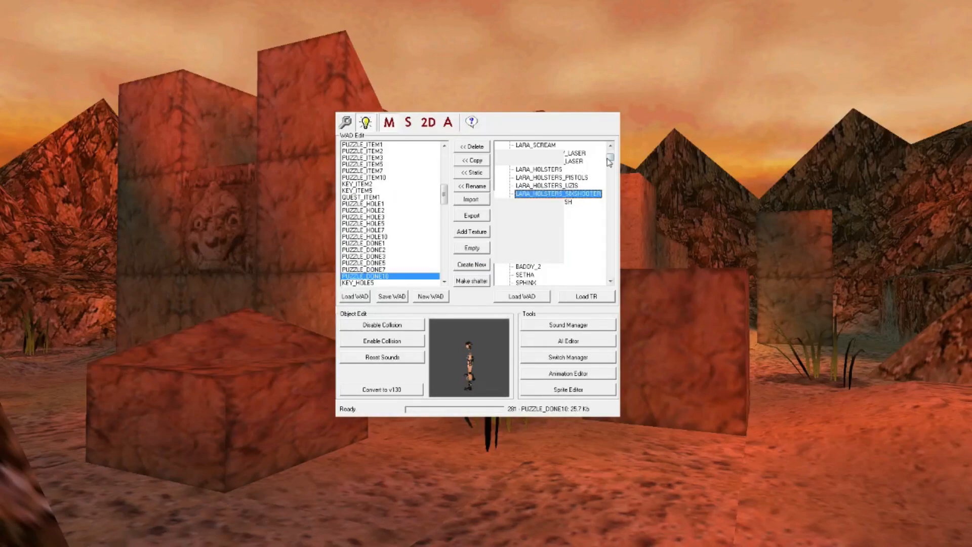
# Copy PISTOLS_ANIM, UZI_ANIM and SIXSHOOTER_ANIM from Gardens.was into the karnak WAD, replacing the existing moveables.
pyautogui.scroll(4, 591, 168)
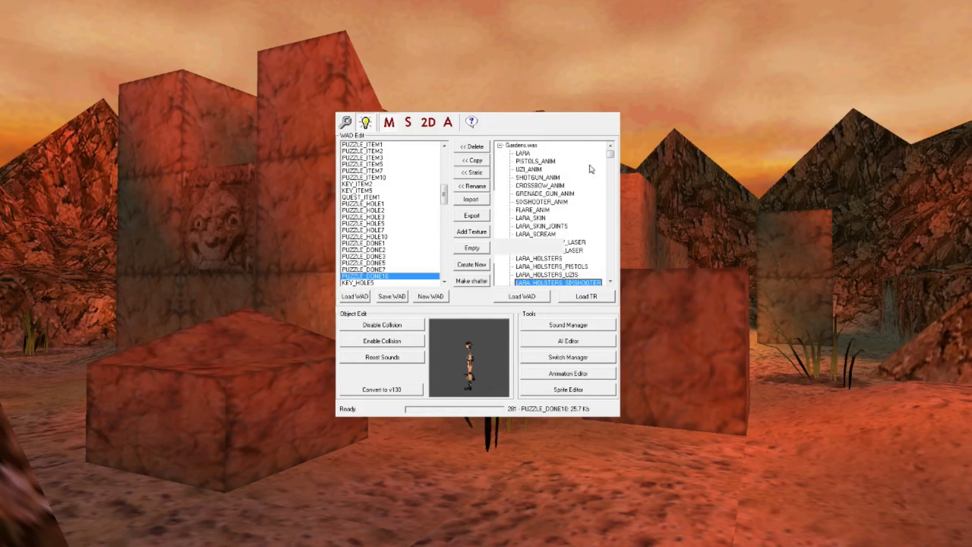
pyautogui.click(540, 162)
pyautogui.doubleClick(547, 165)
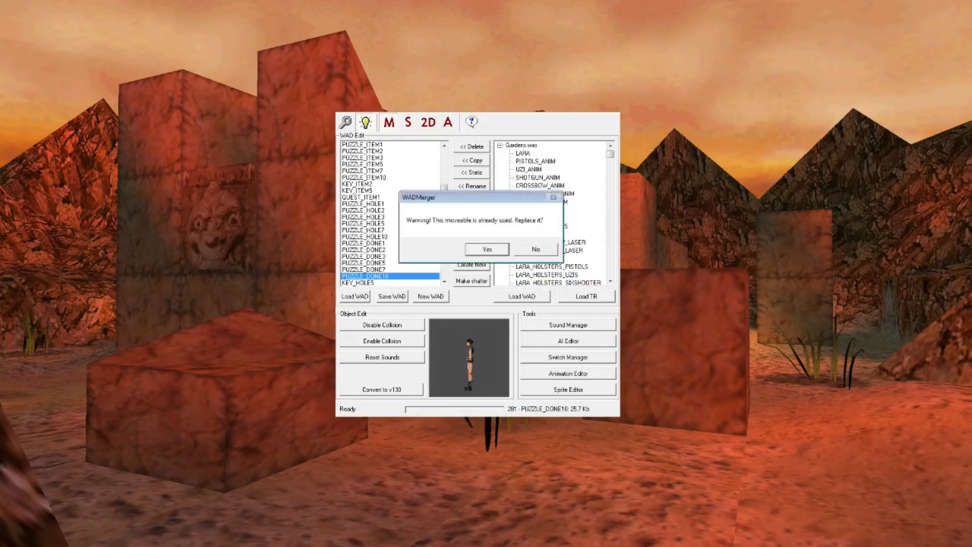
pyautogui.click(491, 248)
pyautogui.doubleClick(531, 171)
pyautogui.click(484, 250)
pyautogui.click(562, 195)
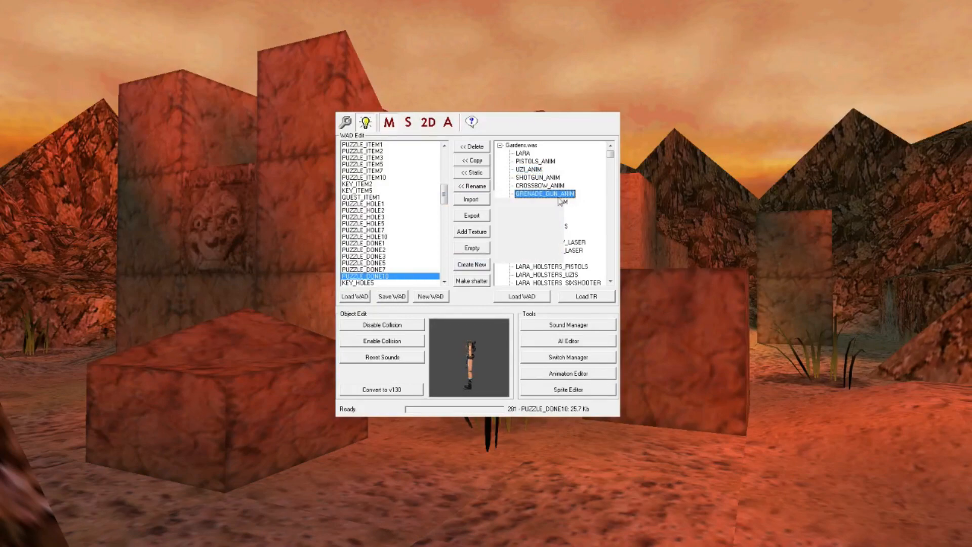
pyautogui.click(553, 204)
pyautogui.doubleClick(553, 203)
pyautogui.click(490, 248)
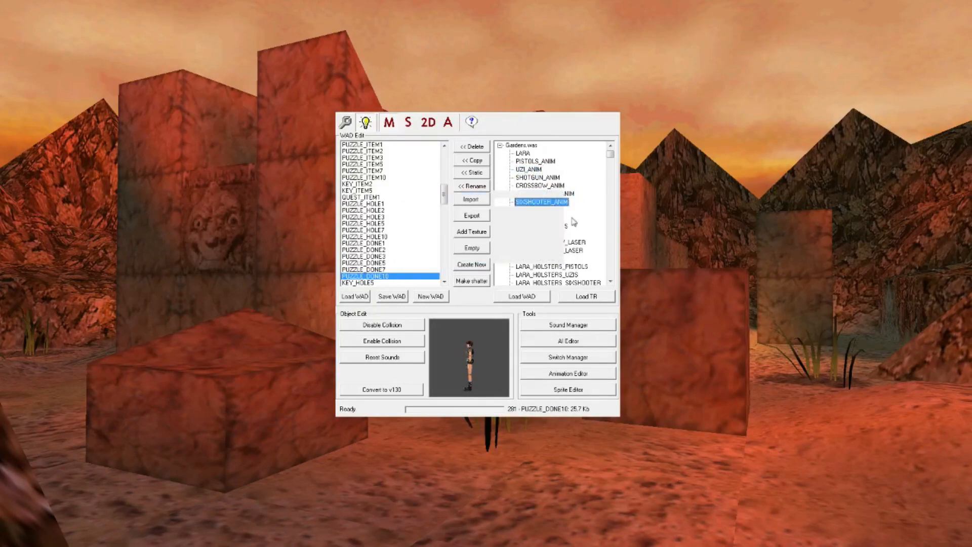
# Inspect the LARA_SKIN and CROSSBOW_ANIM models from Gardens.was, rotating the crossbow model in the preview.
pyautogui.click(487, 351)
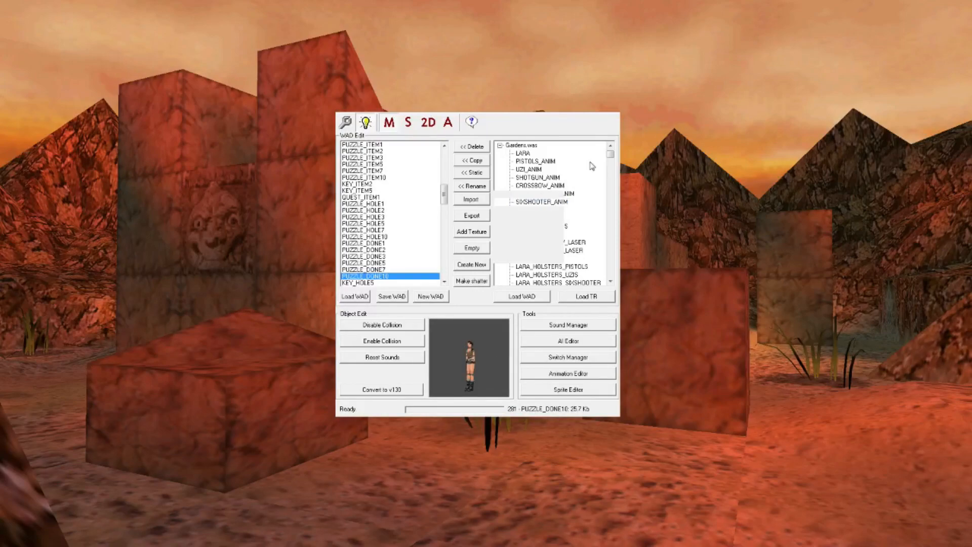
pyautogui.click(532, 220)
pyautogui.click(541, 185)
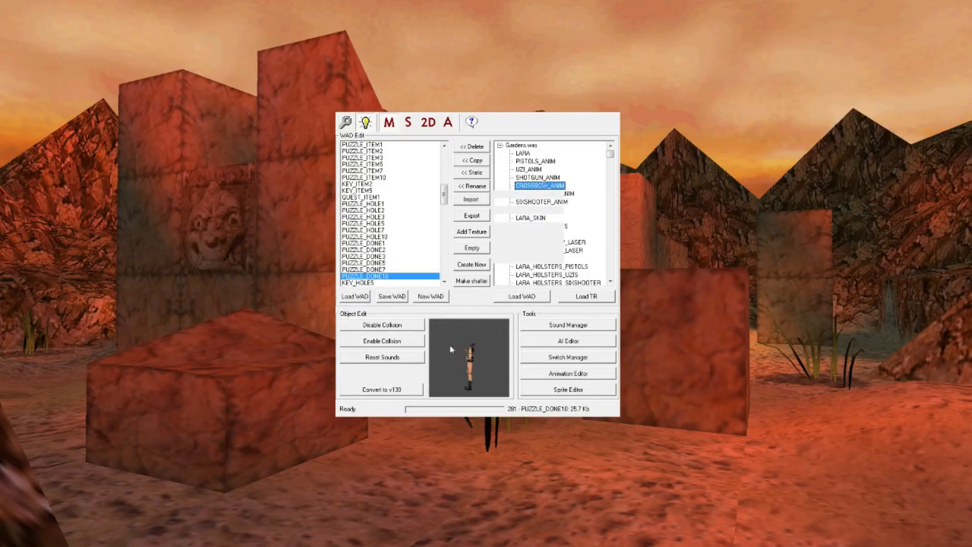
pyautogui.moveTo(451, 347); pyautogui.dragTo(495, 330)
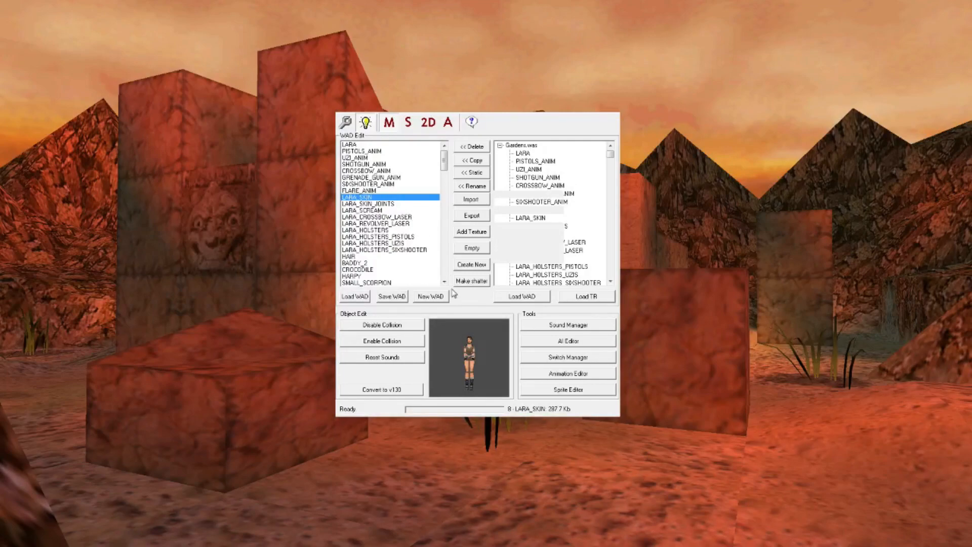
pyautogui.click(397, 299)
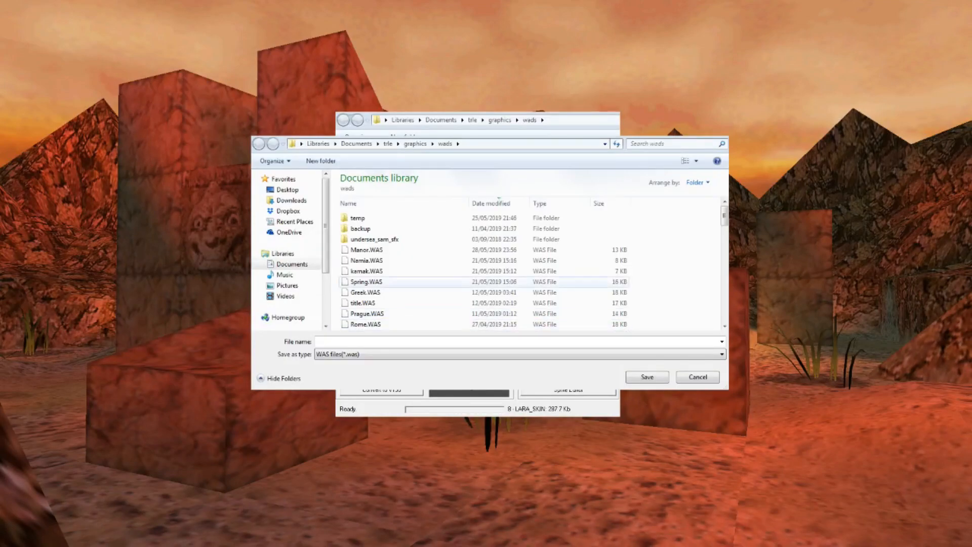
pyautogui.click(367, 271)
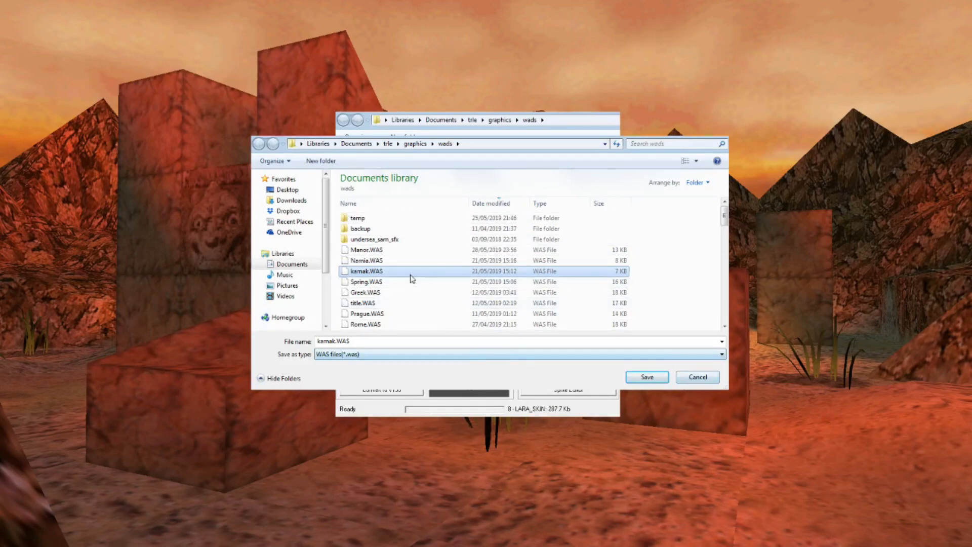
pyautogui.click(704, 381)
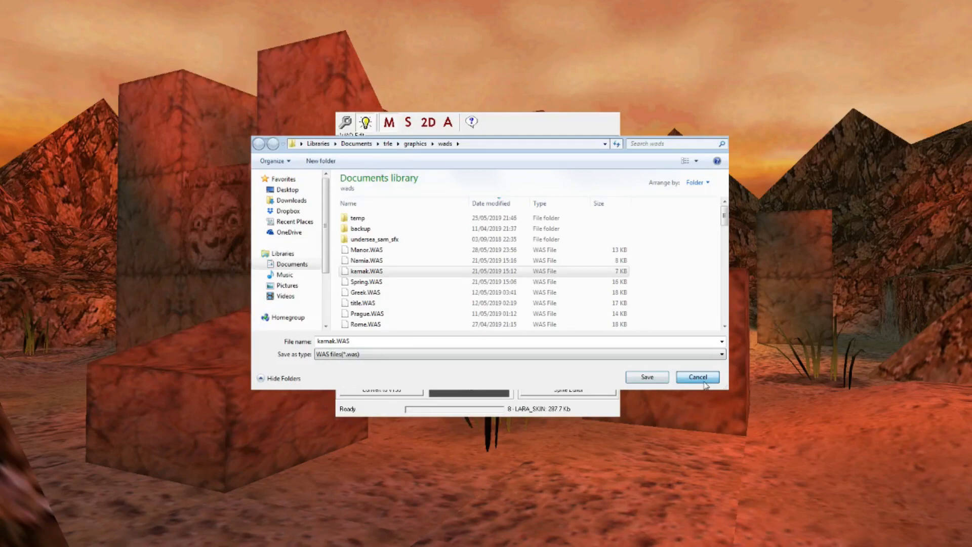
pyautogui.click(704, 381)
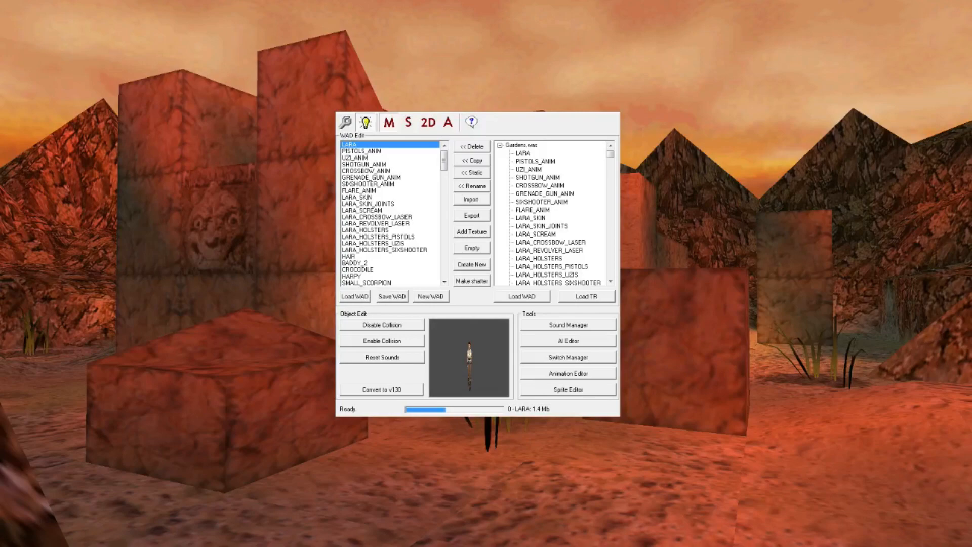